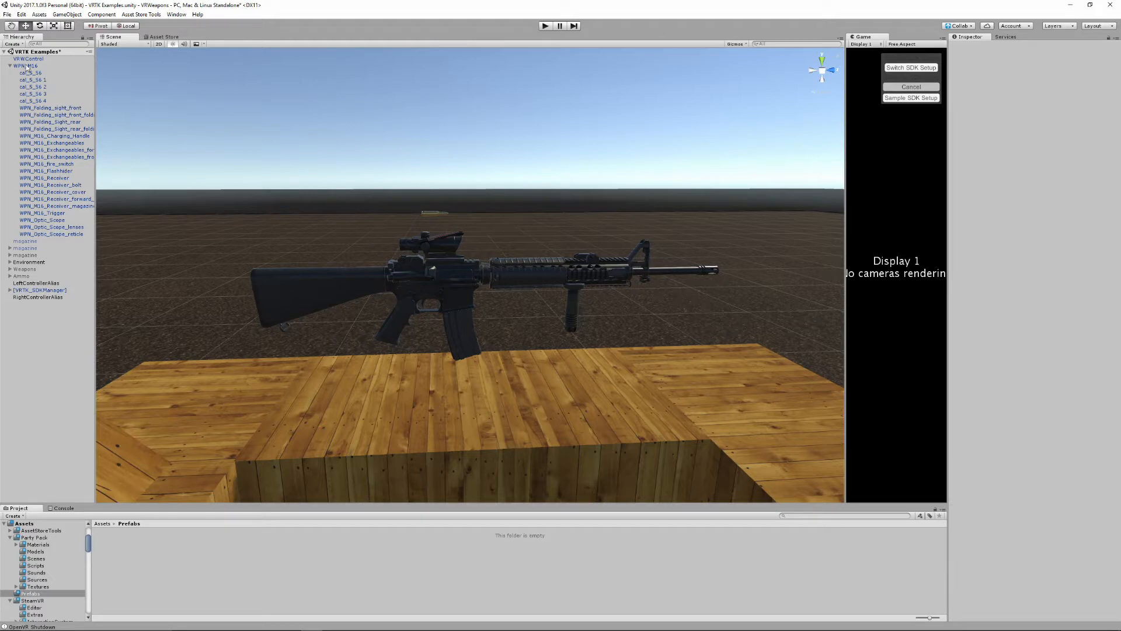
# - Select the cal_5_56 4 bullet above the M16 and open the VRWeapons setup window for a new VRTK weapon
pyautogui.click(26, 65)
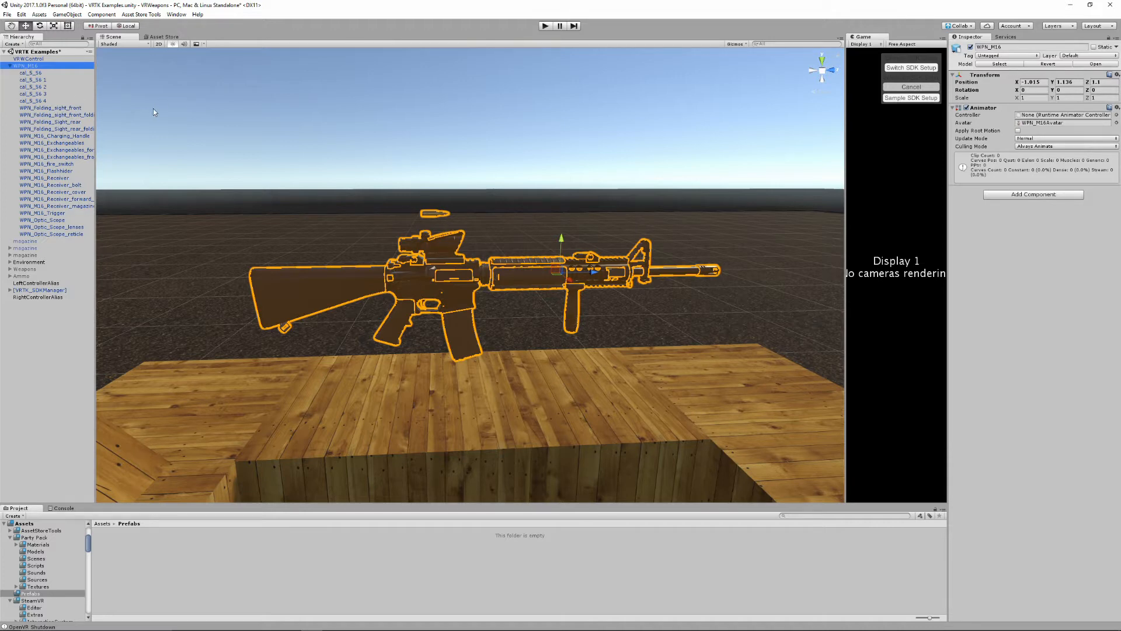
pyautogui.click(33, 101)
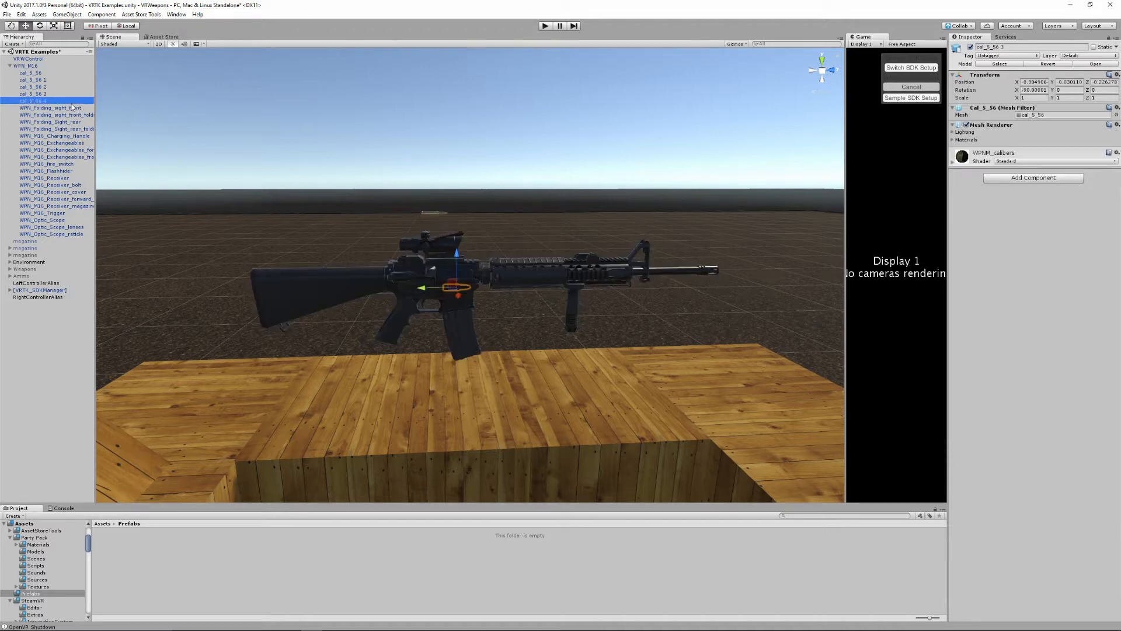
pyautogui.scroll(6, 394, 223)
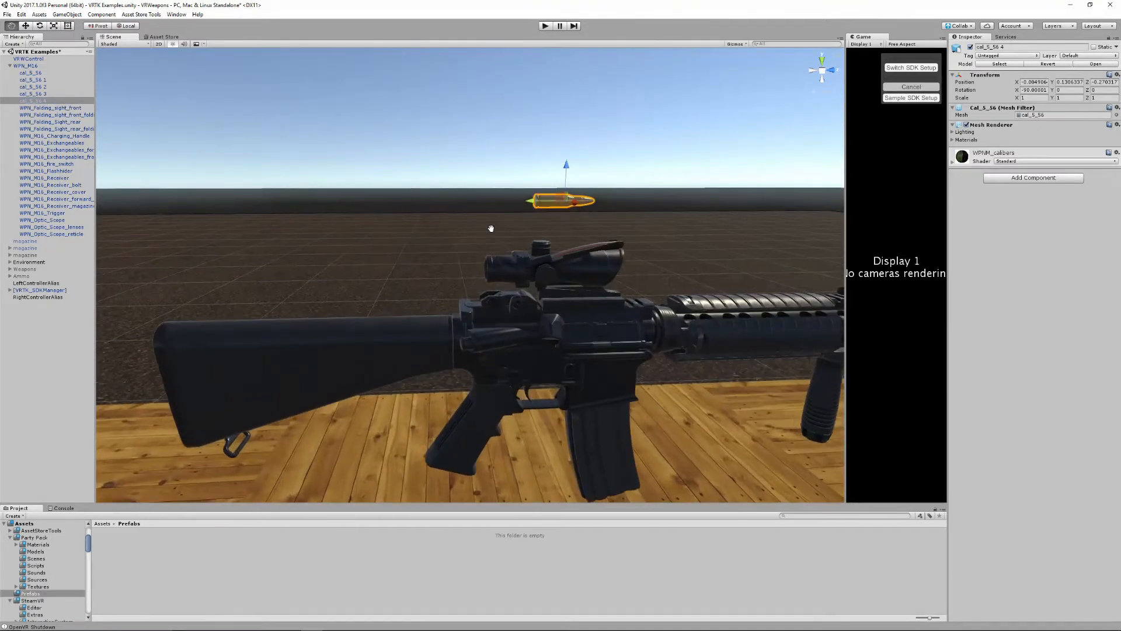
pyautogui.click(175, 14)
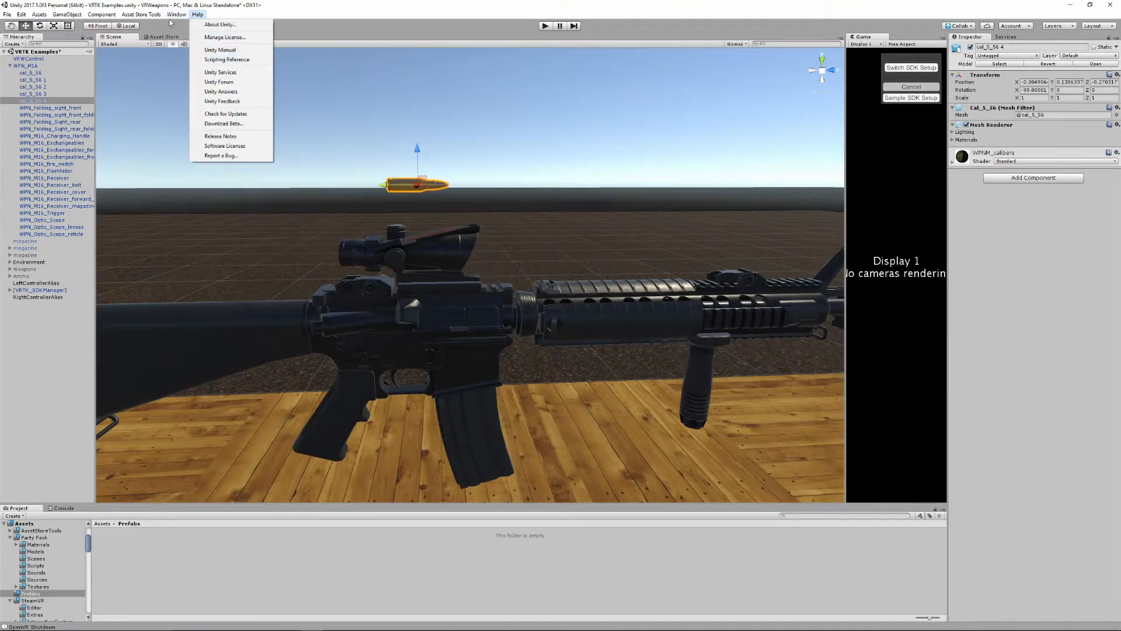
pyautogui.moveTo(190, 69)
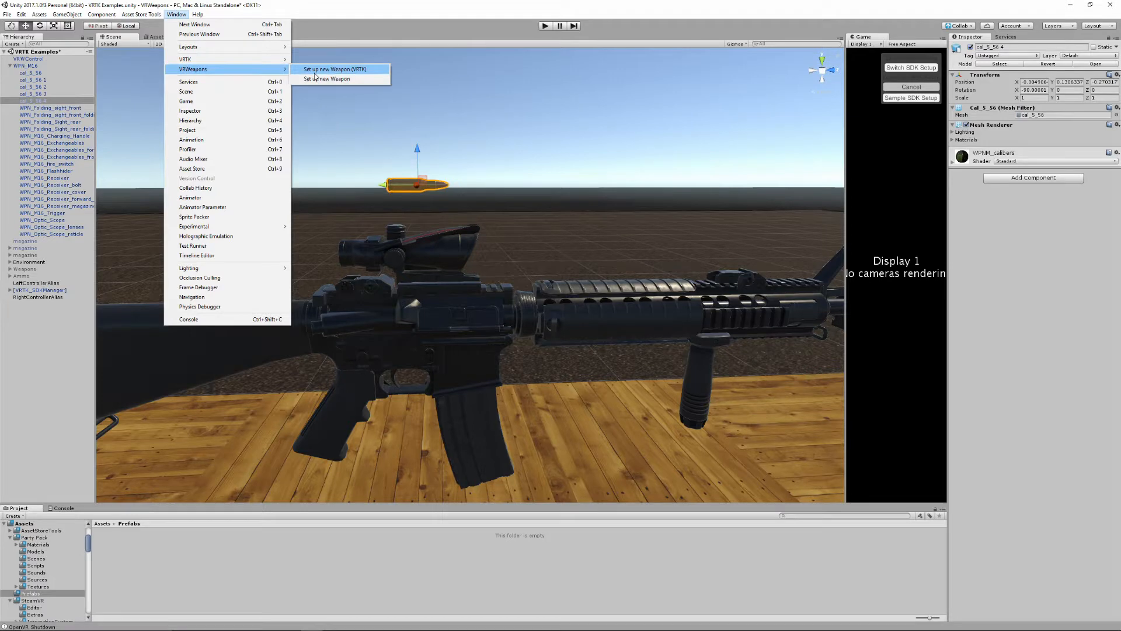
pyautogui.click(315, 72)
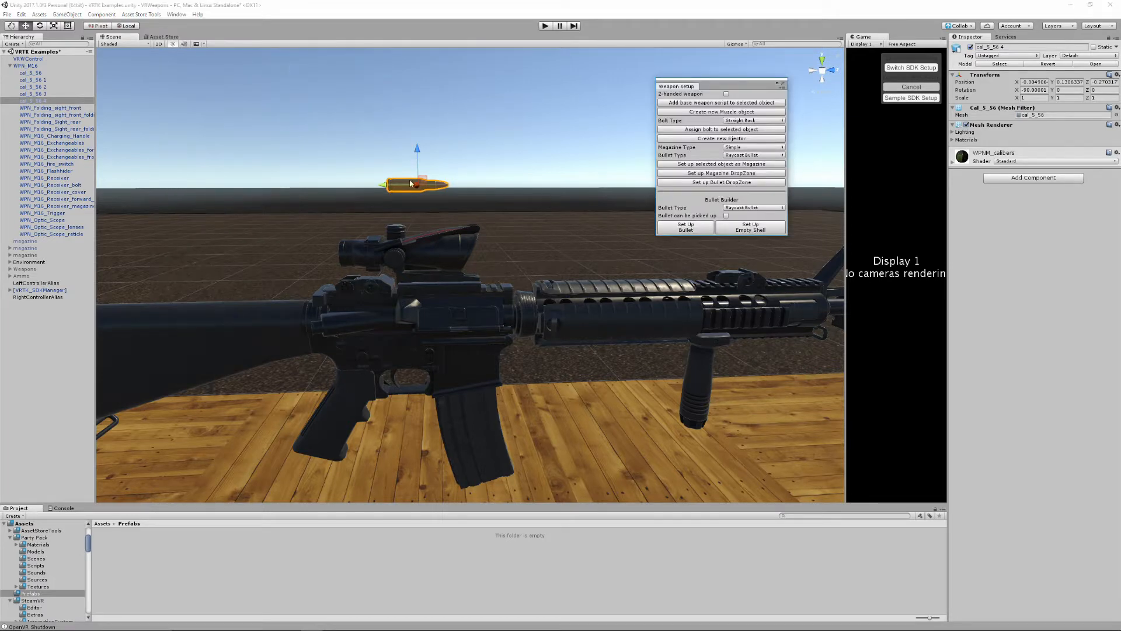
# - Set up the selected cal_5_56 4 object as a bullet of type Raycast Bullet
pyautogui.click(747, 208)
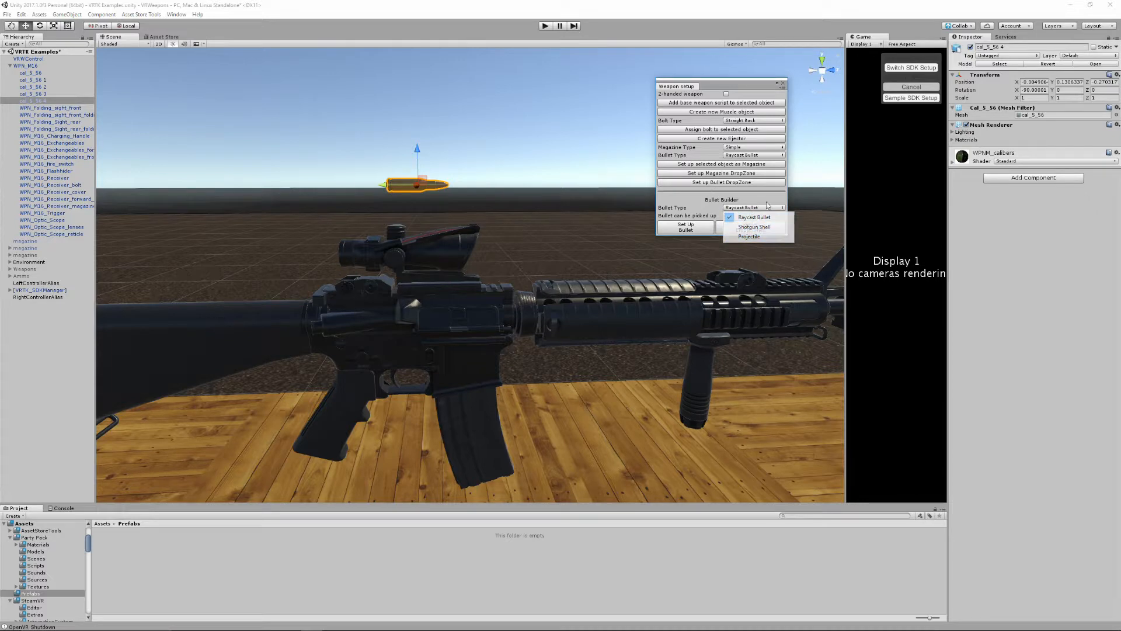
pyautogui.click(727, 217)
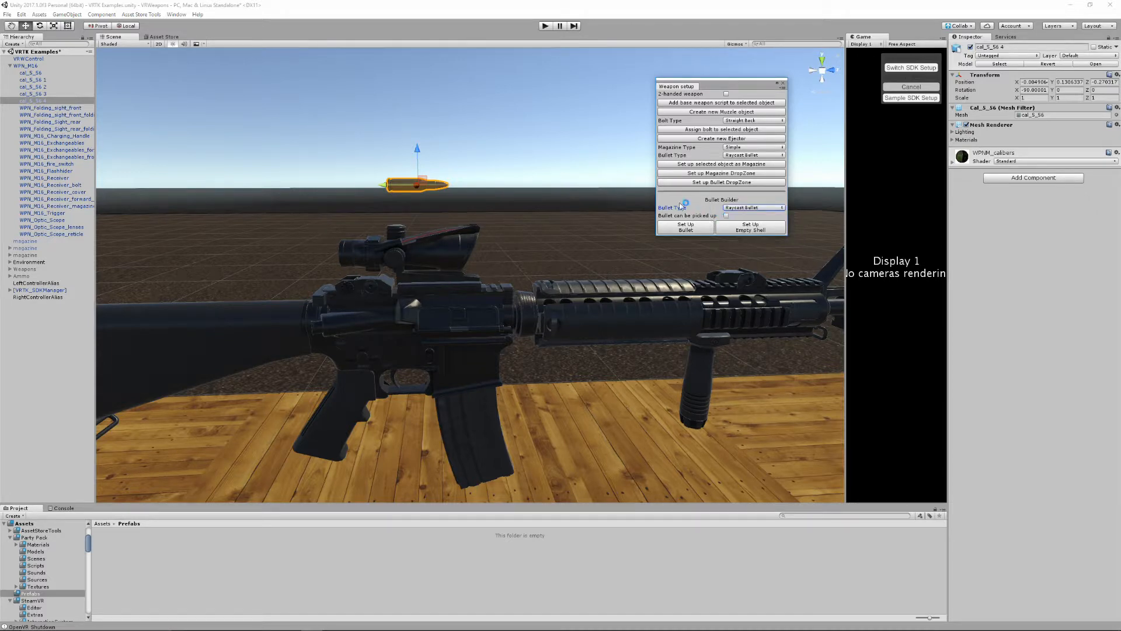
pyautogui.click(695, 230)
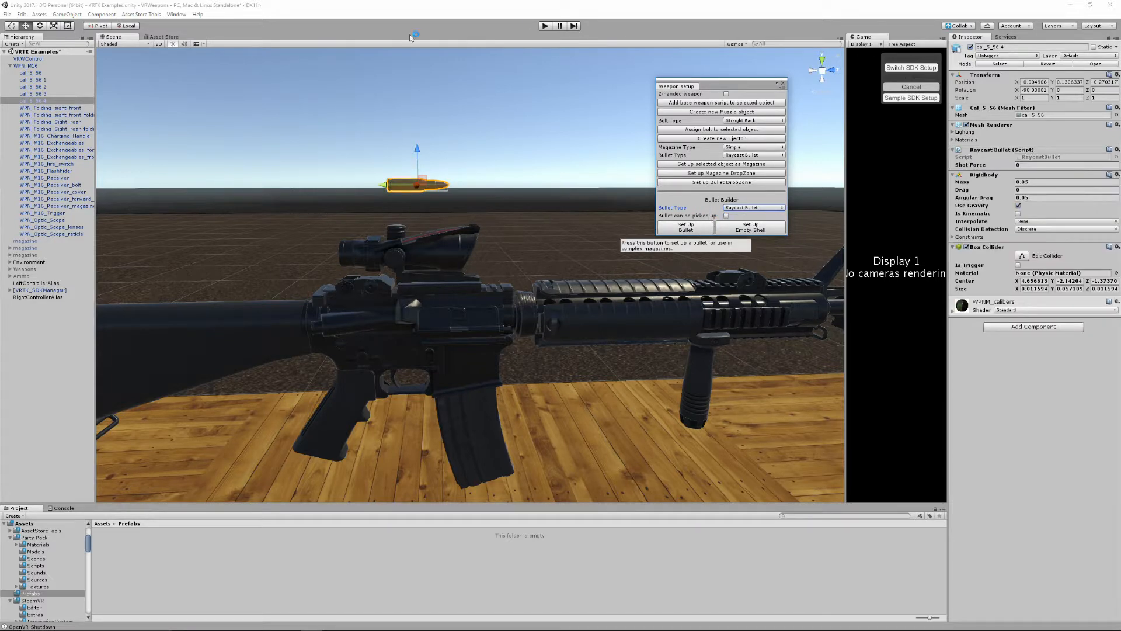
# - Save cal_5_56 4 as a prefab in the Prefabs folder and delete all five cal_5_56 bullets from WPN_M16
pyautogui.moveTo(26, 101); pyautogui.dragTo(196, 562)
pyautogui.click(60, 100)
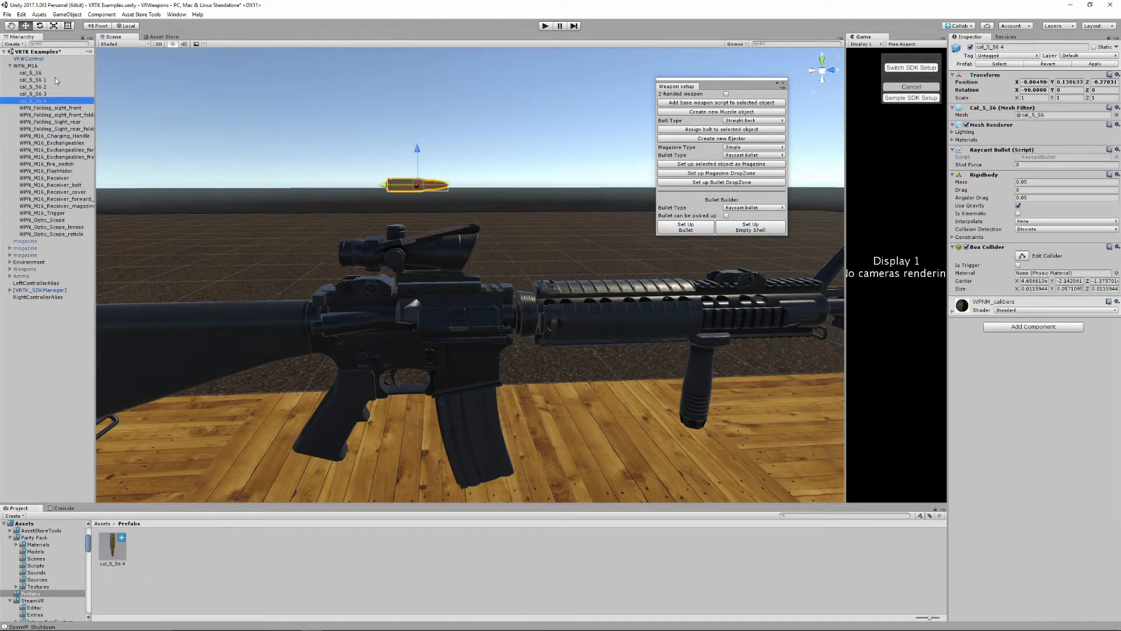
pyautogui.keyDown('shift'); pyautogui.click(54, 74); pyautogui.keyUp('shift')
pyautogui.press('Delete')
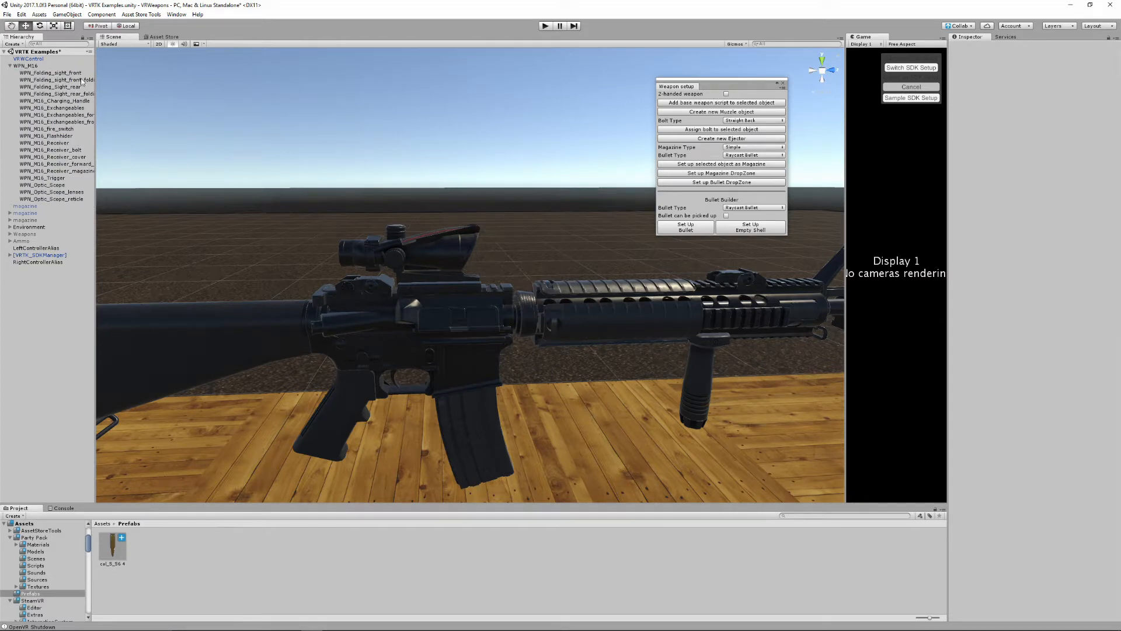
# - Add a Mesh Collider to WPN_M16_Exchangeables and make it convex
pyautogui.click(58, 108)
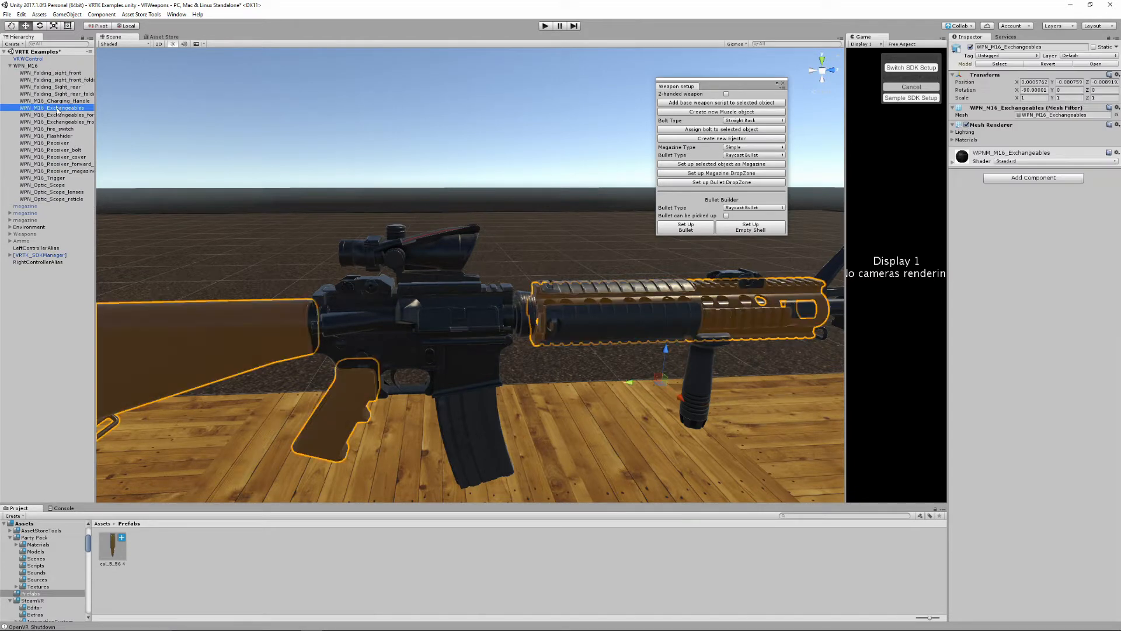
pyautogui.scroll(-5, 631, 311)
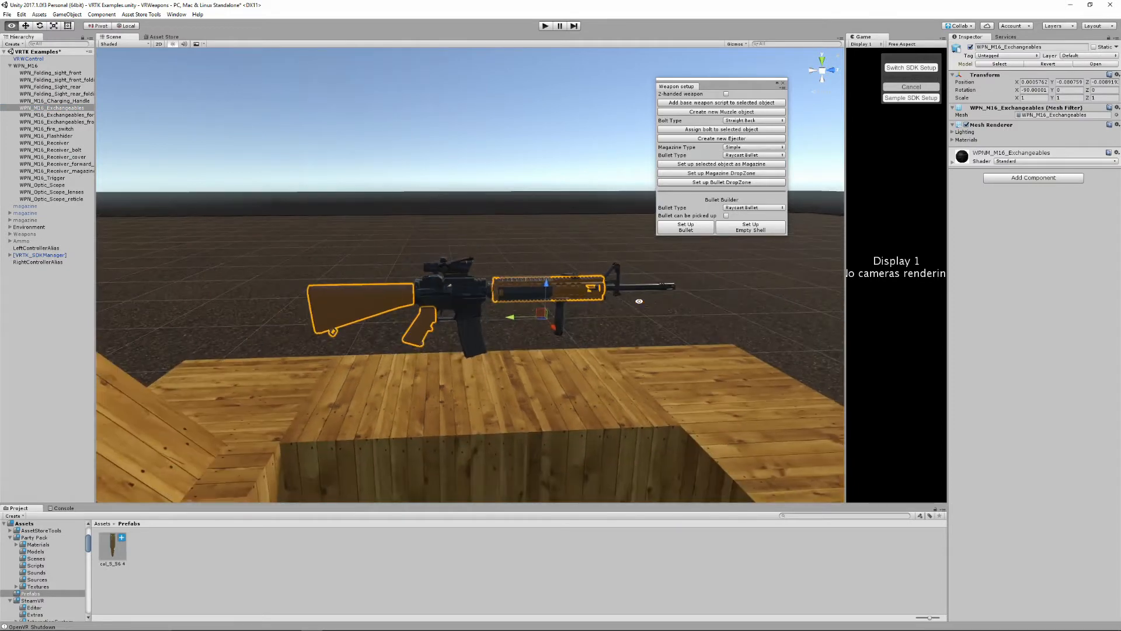
pyautogui.click(1014, 179)
pyautogui.click(1026, 216)
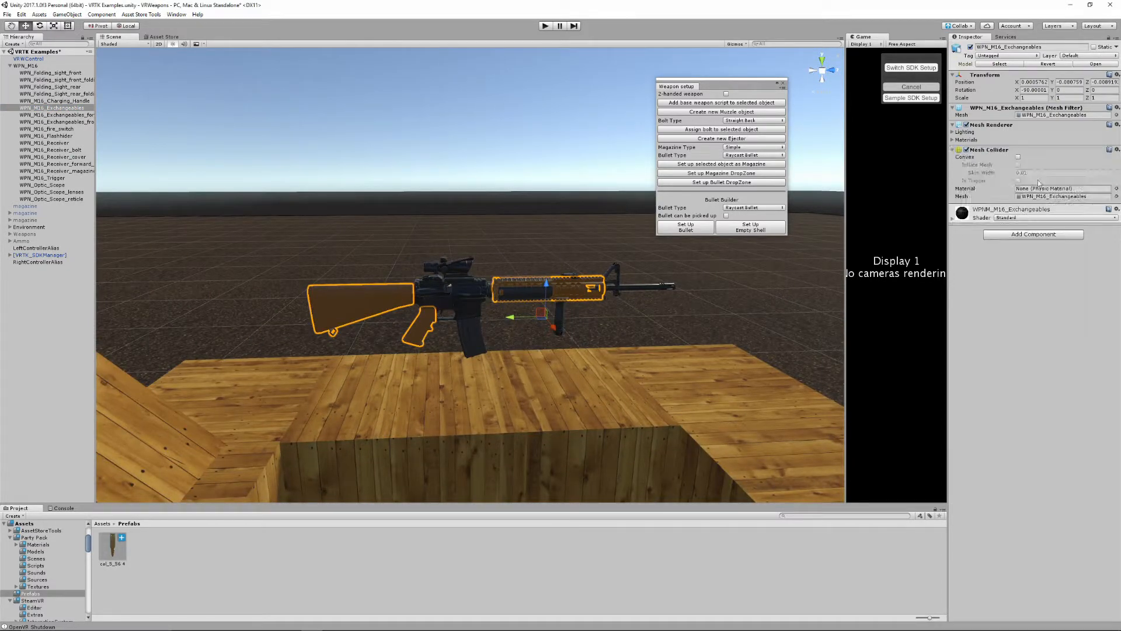
pyautogui.click(1018, 158)
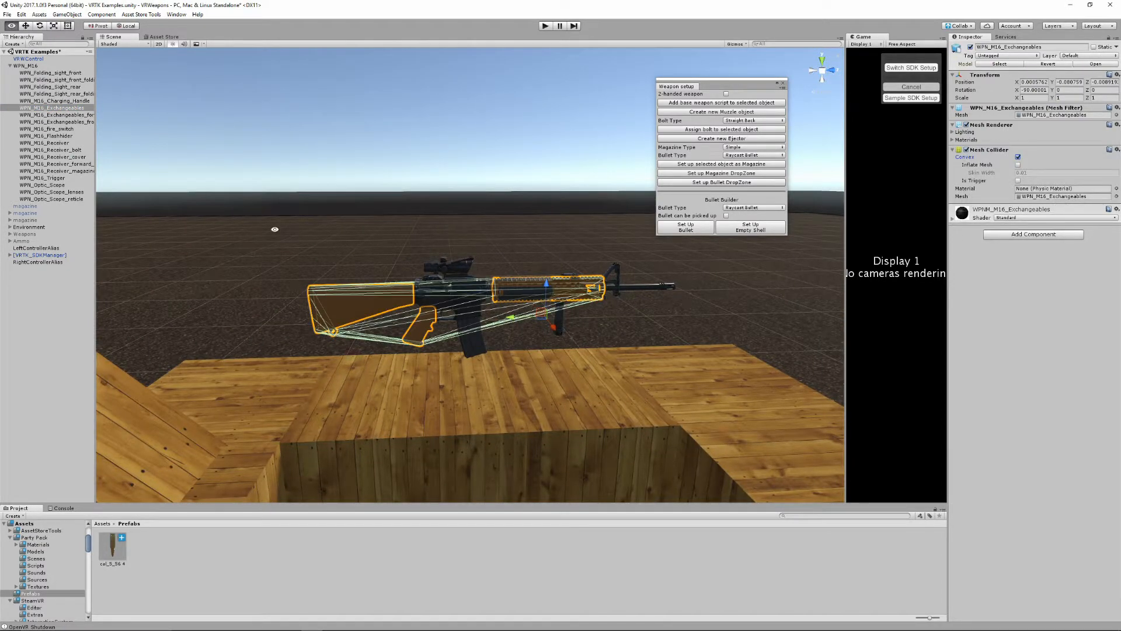
pyautogui.keyDown('alt'); pyautogui.moveTo(273, 229); pyautogui.dragTo(504, 240, button='right'); pyautogui.keyUp('alt')
pyautogui.scroll(-6, 504, 240)
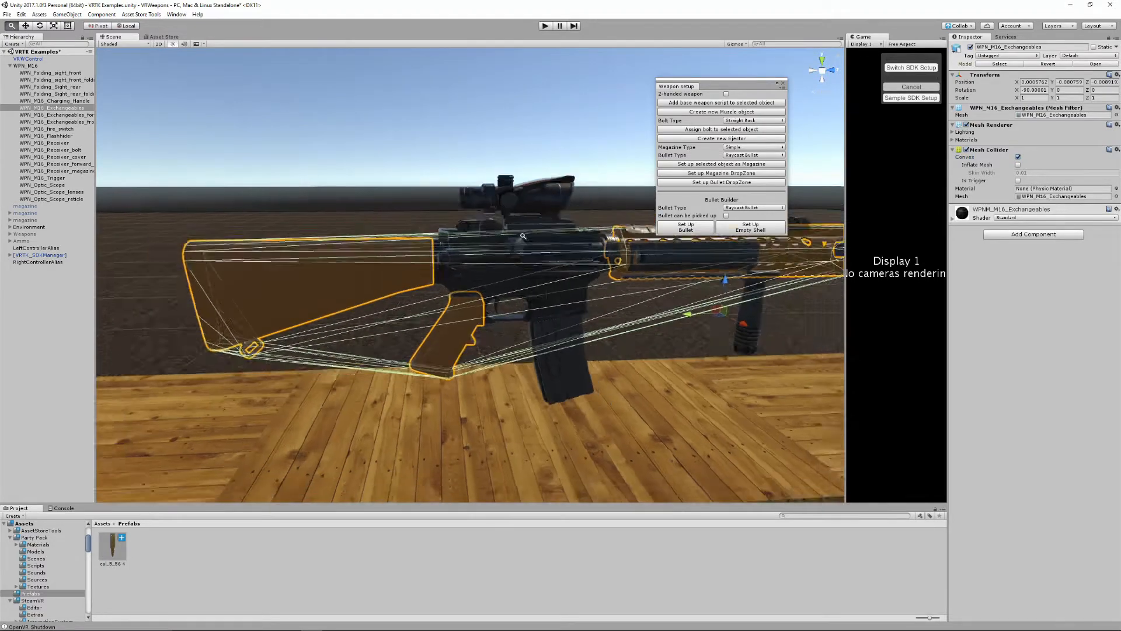
# - Add the base weapon script to the WPN_M16 parent object with the 2-handed weapon option enabled
pyautogui.click(23, 66)
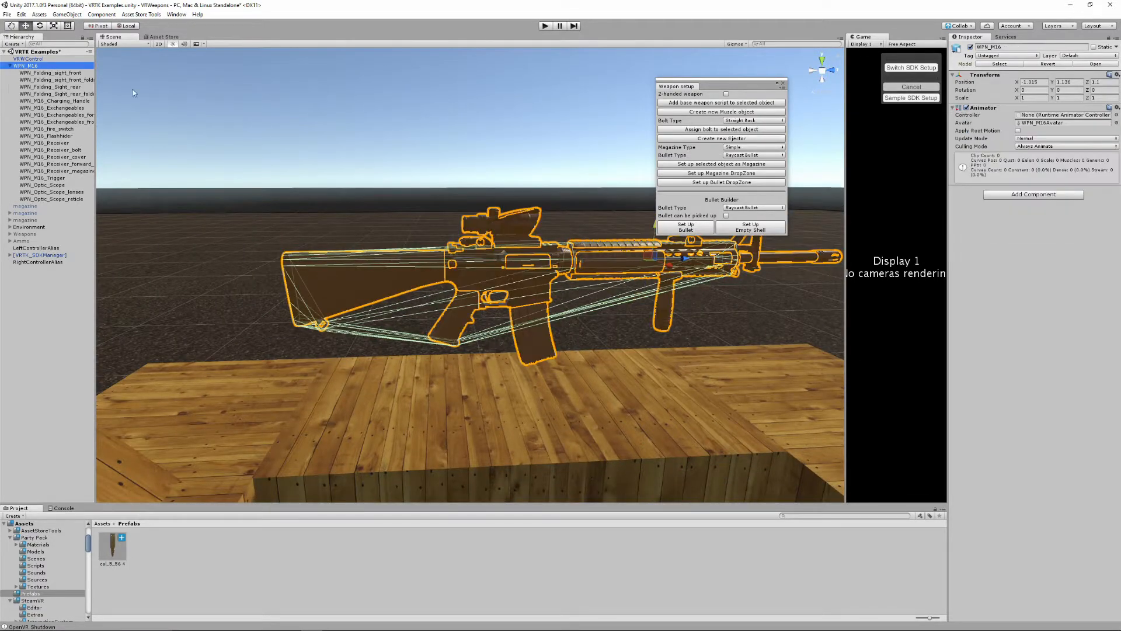
pyautogui.press('f')
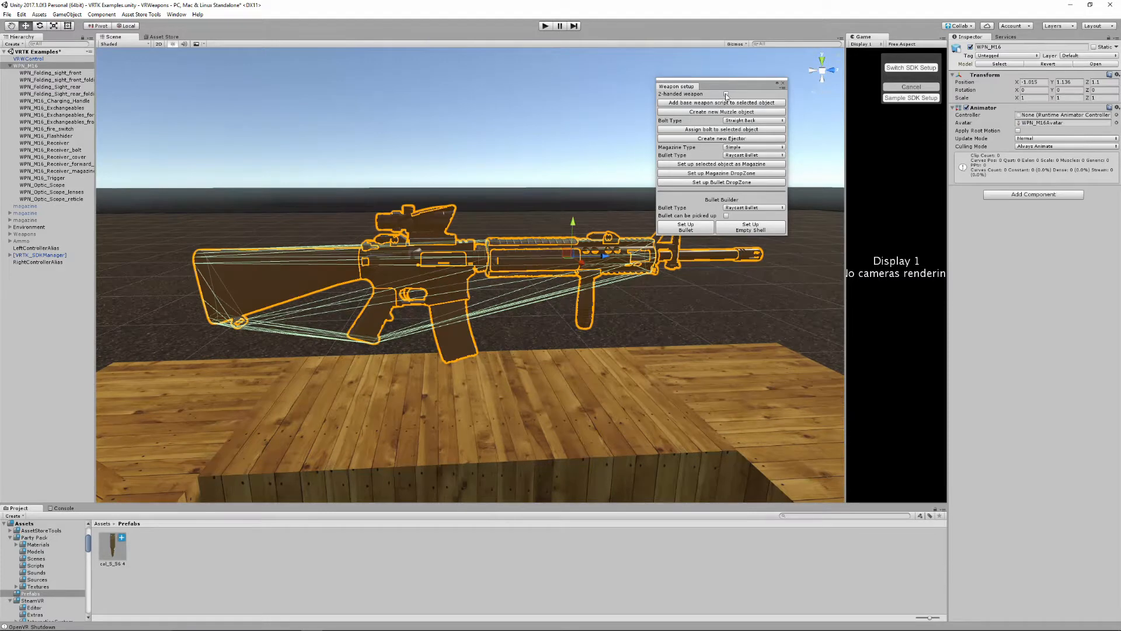
pyautogui.click(726, 94)
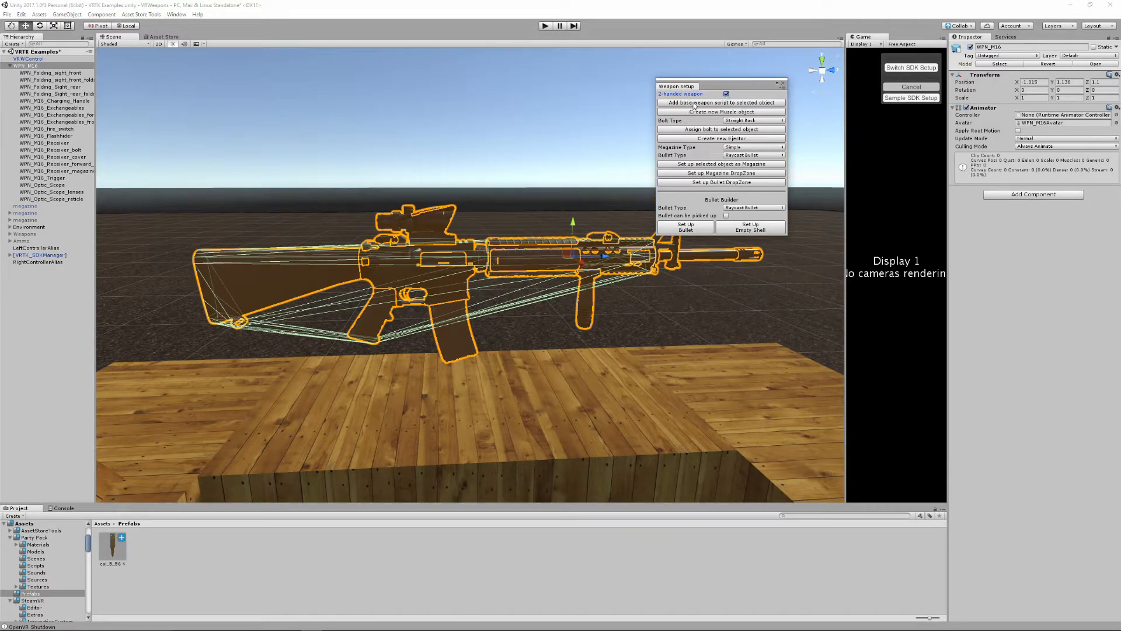
pyautogui.click(694, 103)
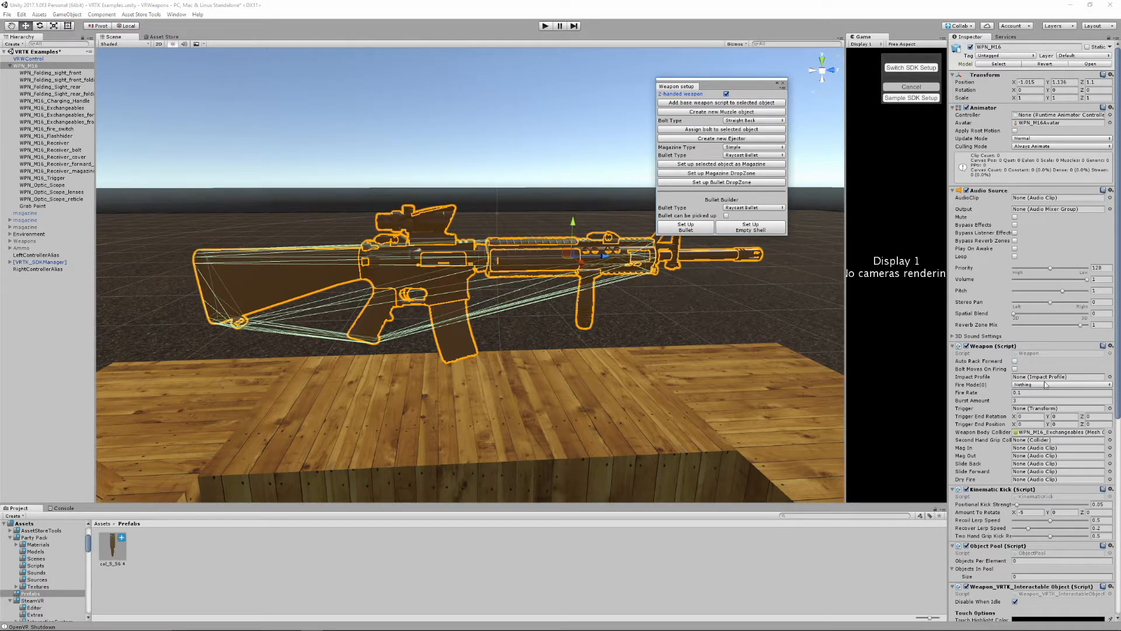
# - Examine the scripts added to WPN_M16, including the Weapon Body Collider reference and the collider's shape on the rifle
pyautogui.scroll(-5, 986, 500)
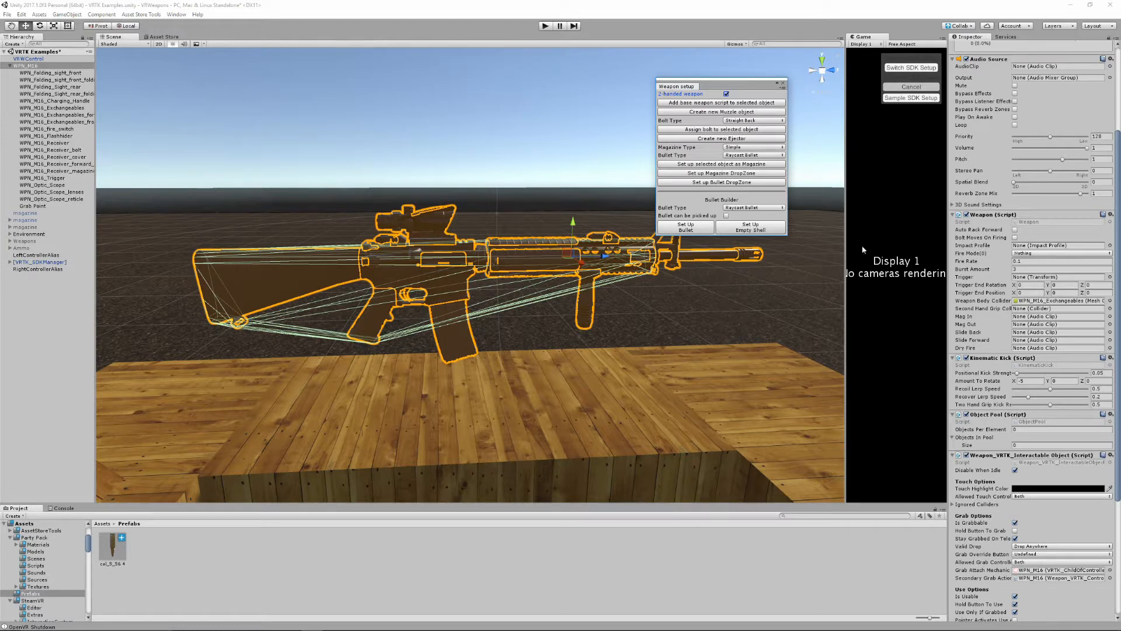
pyautogui.scroll(-5, 1005, 428)
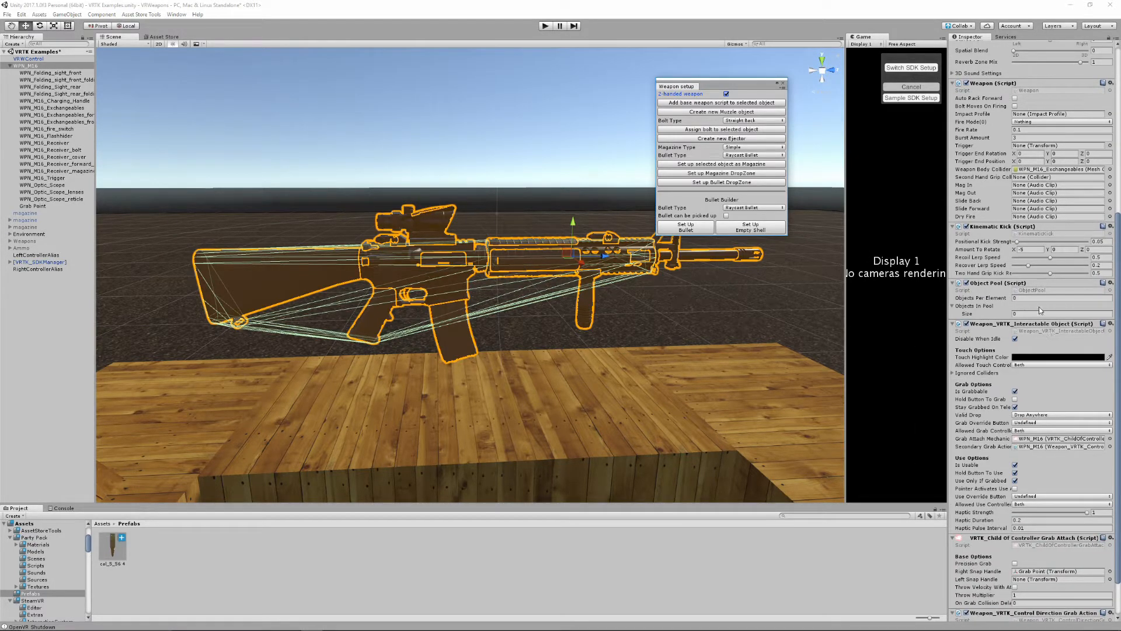
pyautogui.scroll(-2, 1054, 403)
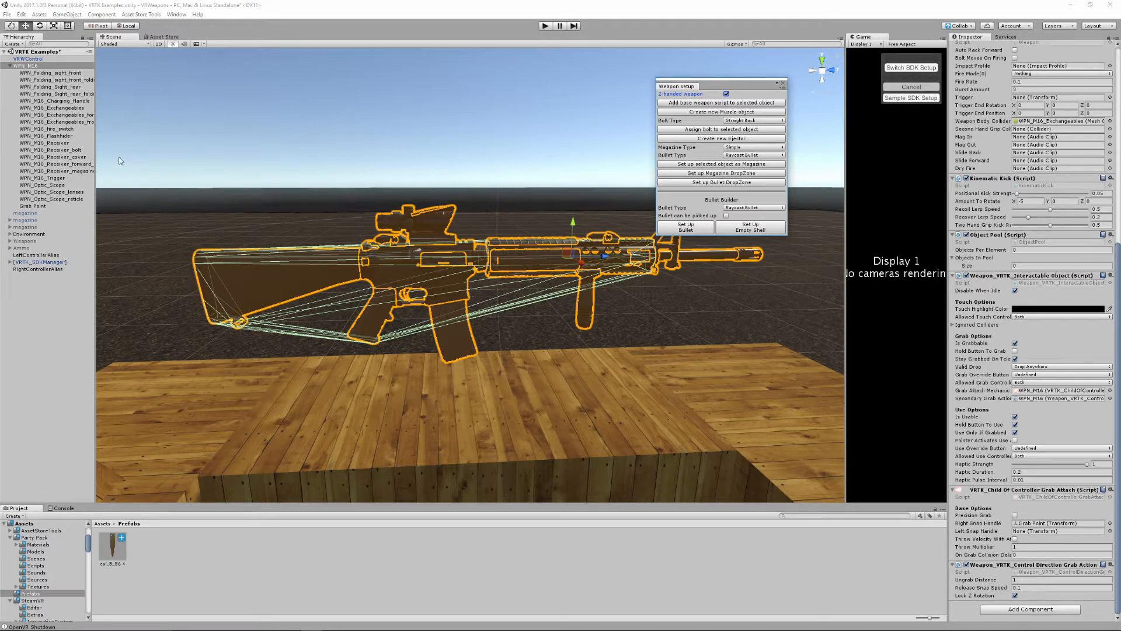
pyautogui.scroll(1, 1040, 248)
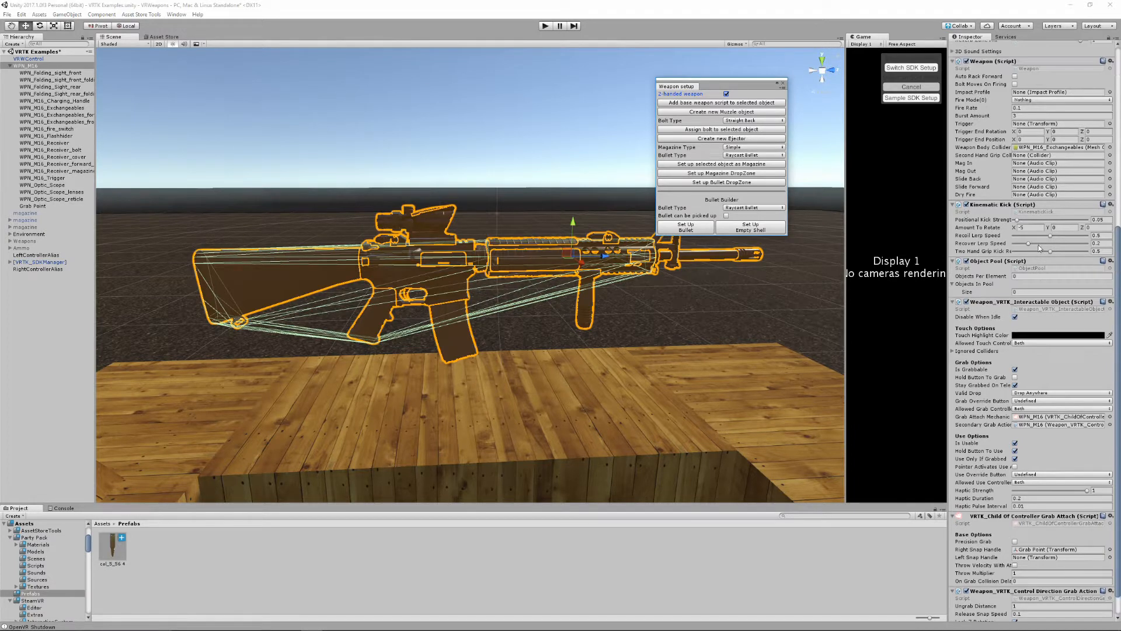
pyautogui.click(1022, 148)
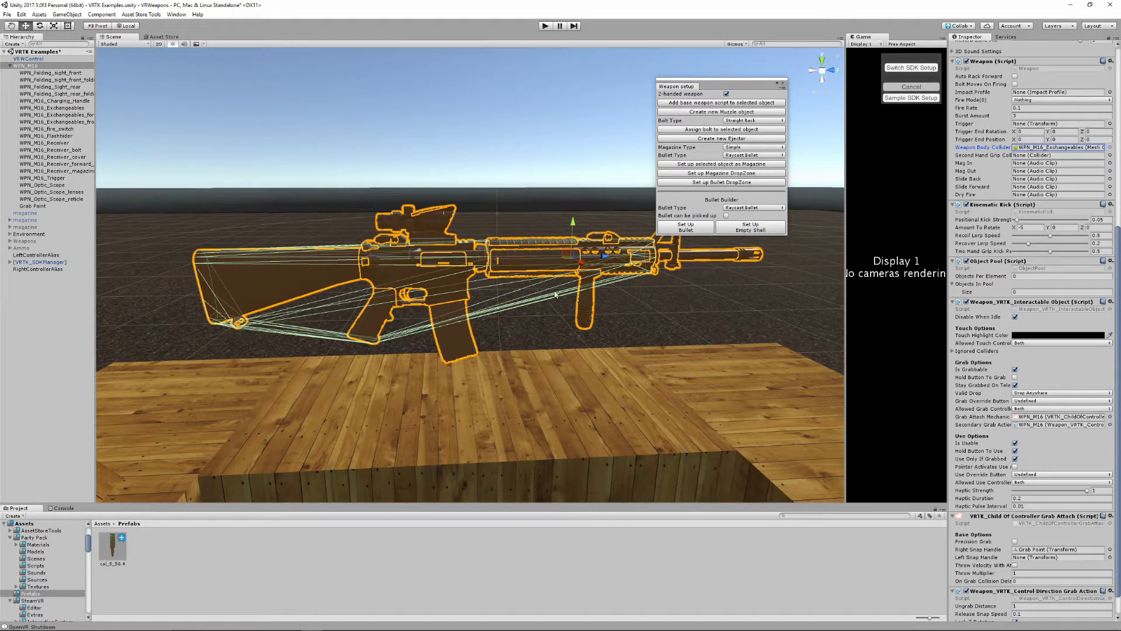
pyautogui.keyDown('alt'); pyautogui.moveTo(557, 300); pyautogui.dragTo(540, 304); pyautogui.keyUp('alt')
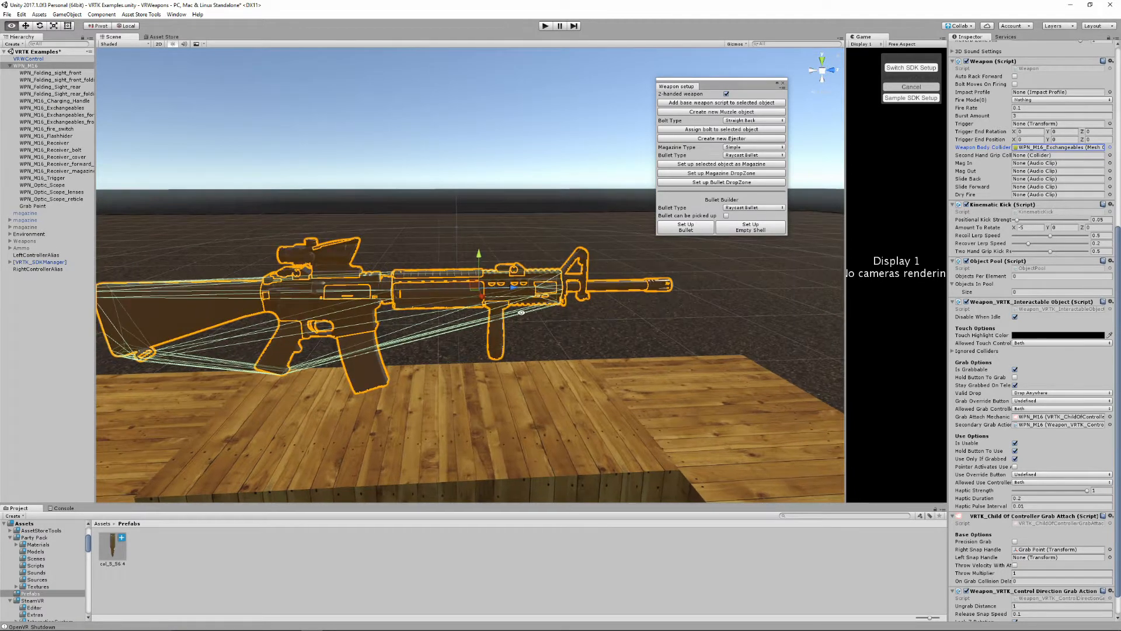
# - Add a Box Collider component to the WPN_M16 parent object
pyautogui.click(33, 66)
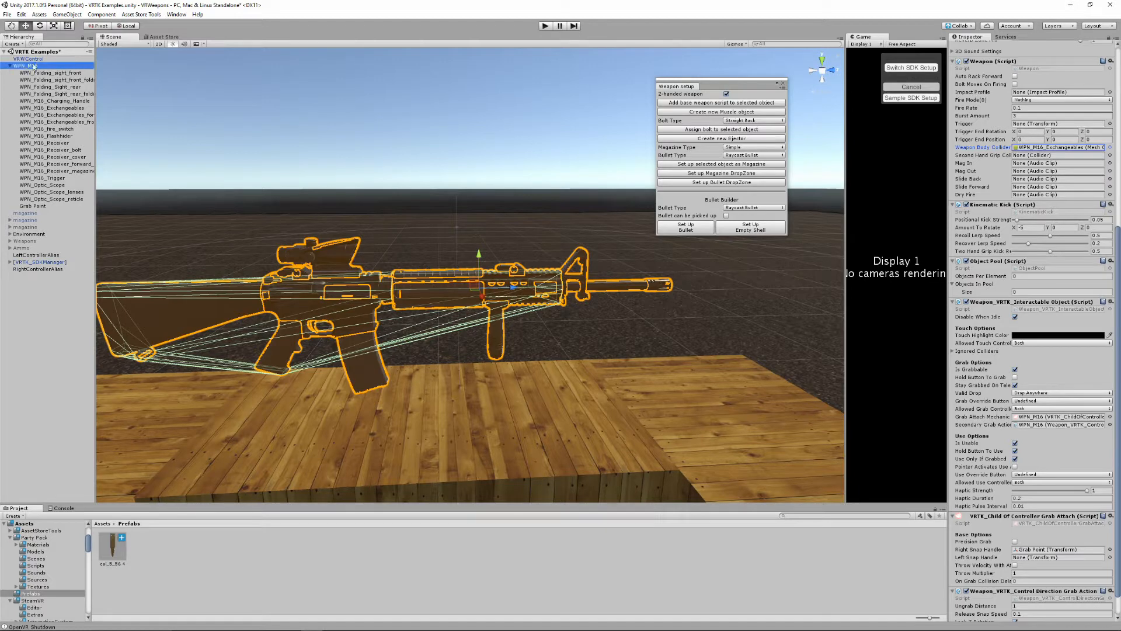
pyautogui.scroll(-1, 1048, 560)
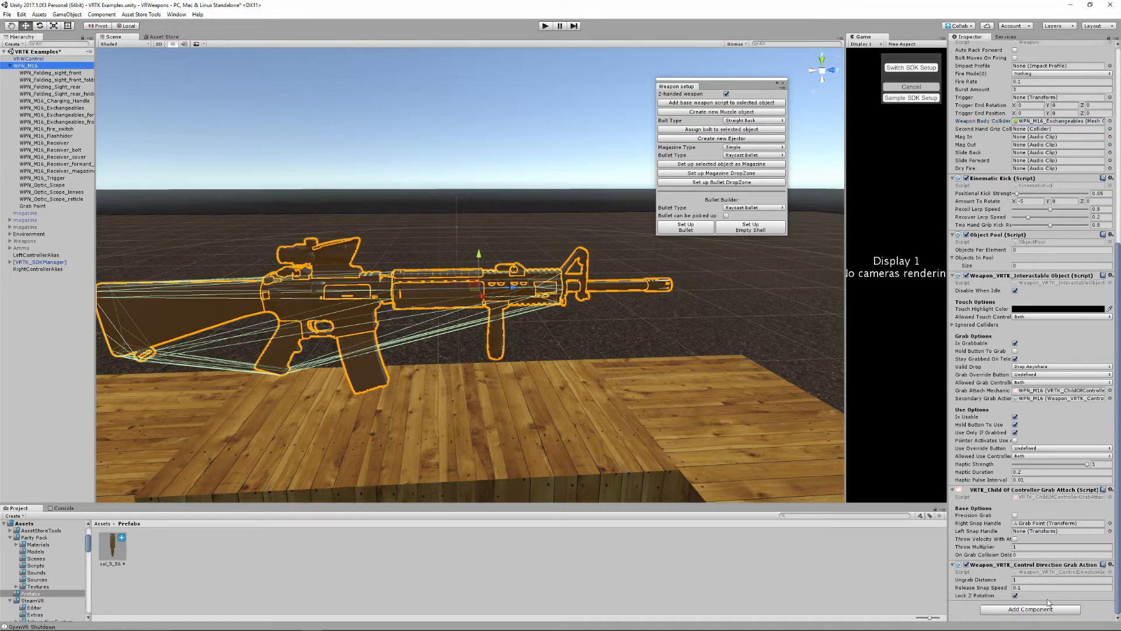
pyautogui.click(1049, 609)
pyautogui.write('box')
pyautogui.press('Return')
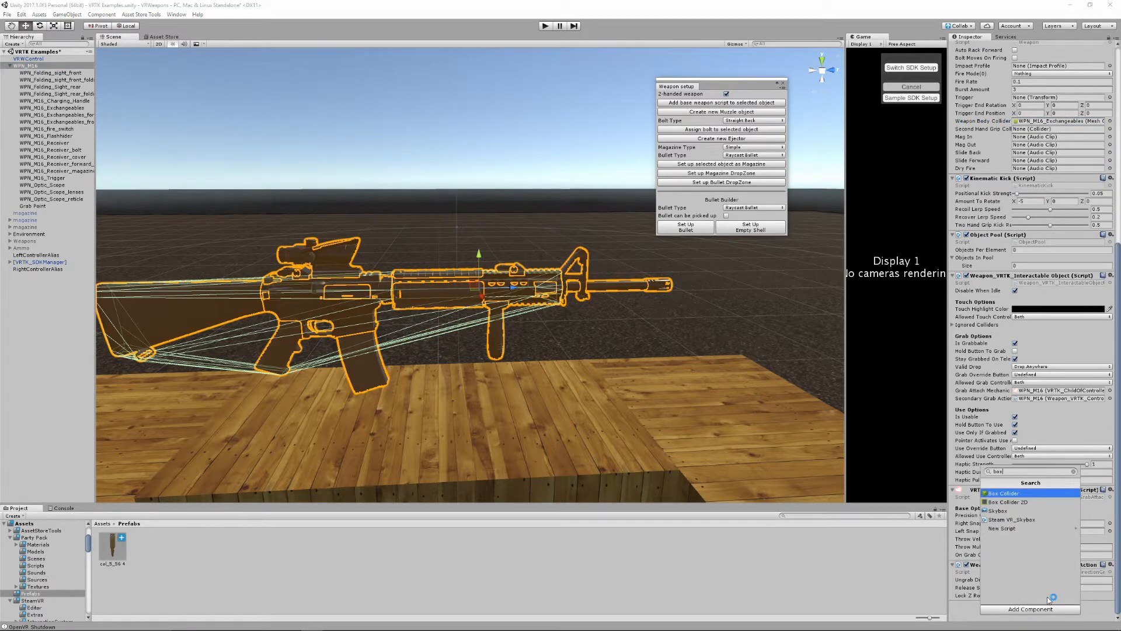
pyautogui.scroll(-2, 984, 279)
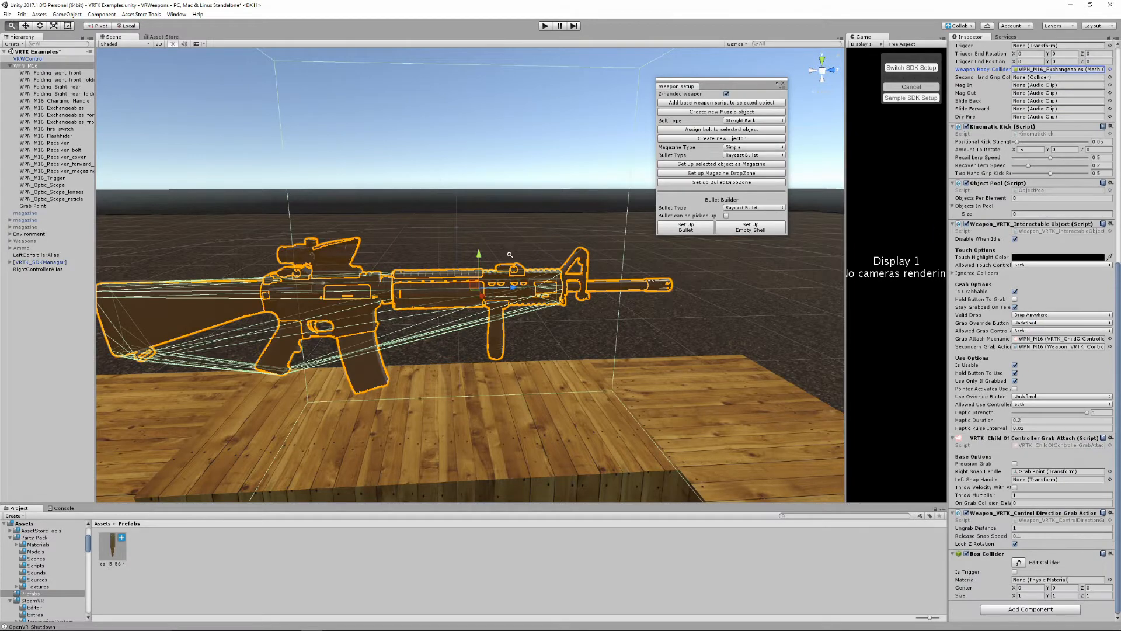
# - Resize the Box Collider to fit around the M16's foregrip, about 0.117 × 0.176 × 0.14 in size
pyautogui.keyDown('alt'); pyautogui.moveTo(590, 232); pyautogui.dragTo(520, 233); pyautogui.keyUp('alt')
pyautogui.keyDown('alt'); pyautogui.moveTo(570, 182); pyautogui.dragTo(716, 140); pyautogui.keyUp('alt')
pyautogui.moveTo(730, 79); pyautogui.dragTo(249, 178)
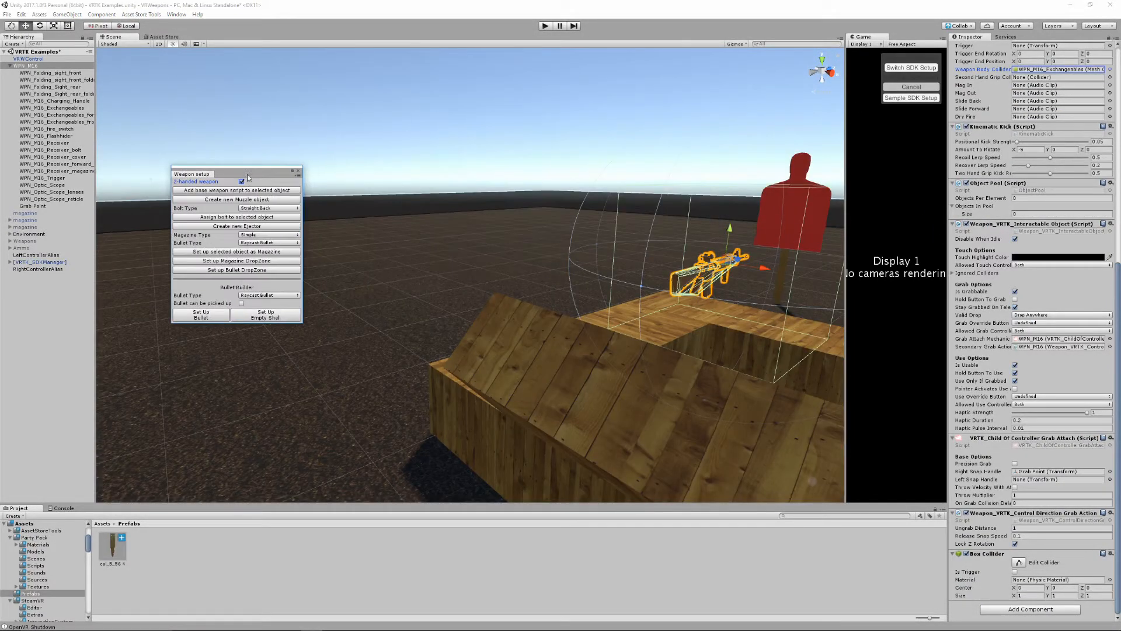
pyautogui.click(830, 72)
pyautogui.click(823, 73)
pyautogui.click(822, 74)
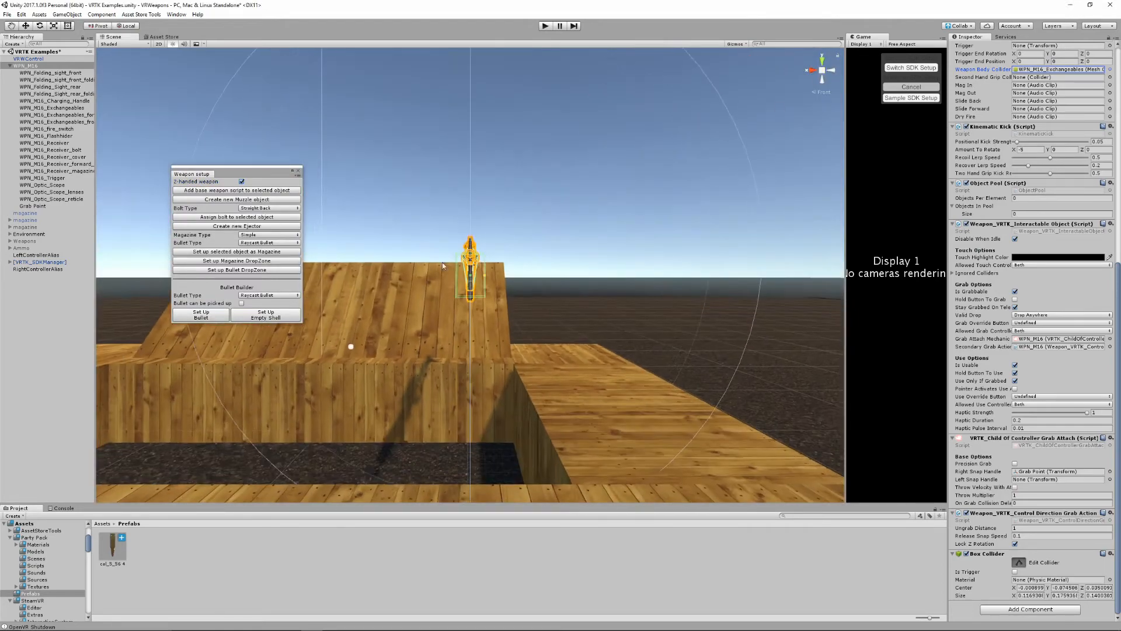
# - Assign the foregrip Box Collider as the Weapon script's Second Hand Grip Collider
pyautogui.keyDown('alt'); pyautogui.moveTo(442, 261); pyautogui.dragTo(683, 294); pyautogui.keyUp('alt')
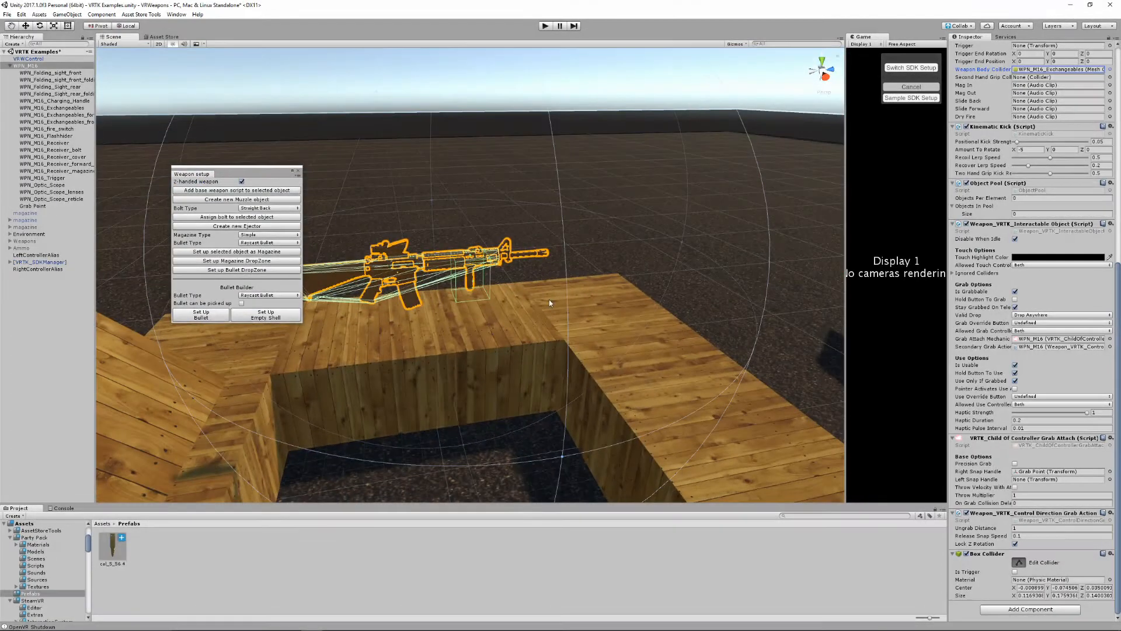
pyautogui.moveTo(551, 301); pyautogui.dragTo(616, 333, button='middle')
pyautogui.keyDown('alt'); pyautogui.moveTo(706, 354); pyautogui.dragTo(684, 340); pyautogui.keyUp('alt')
pyautogui.scroll(7, 682, 328)
pyautogui.scroll(4, 1038, 263)
pyautogui.scroll(-5, 1045, 286)
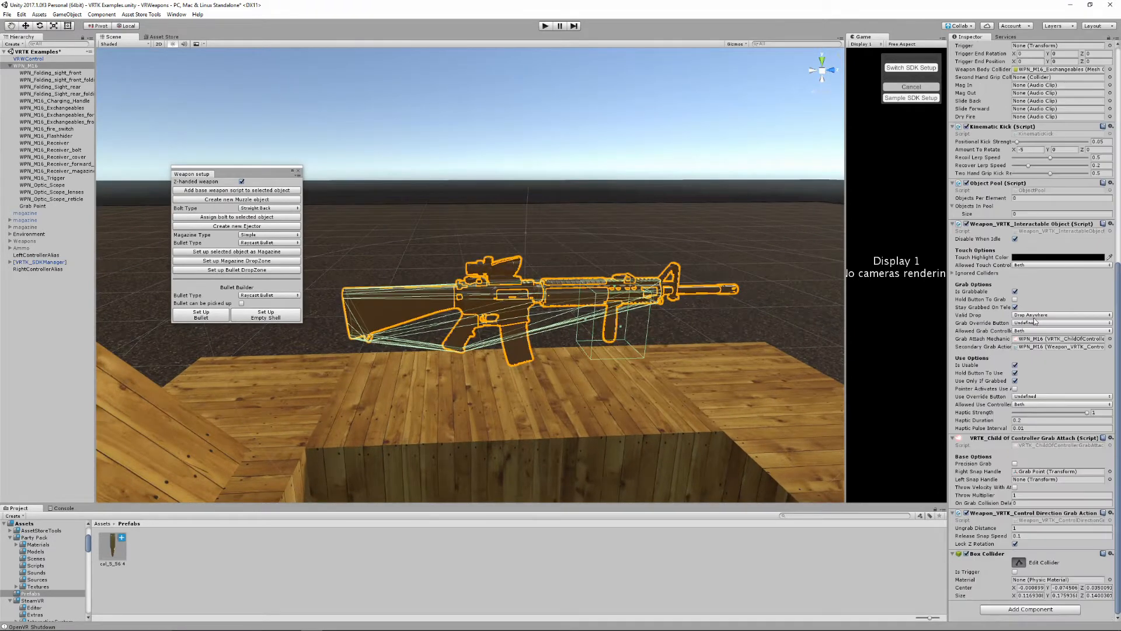
pyautogui.moveTo(1005, 559); pyautogui.dragTo(1029, 81)
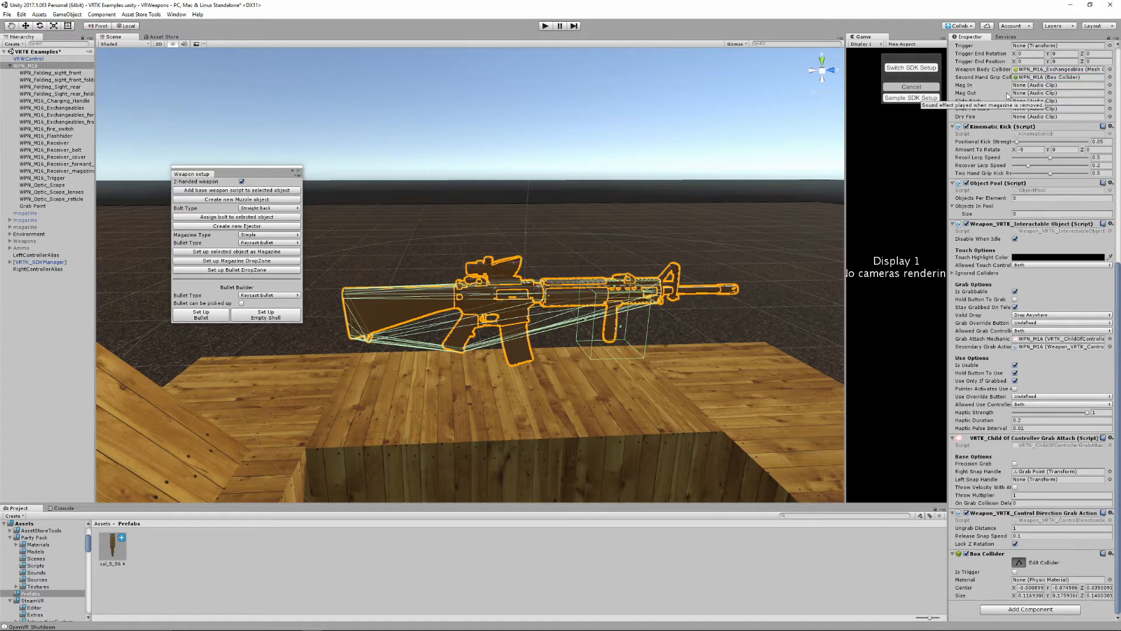
# - Enable Auto Rack Forward and Bolt Moves On Firing in the Weapon script of WPN_M16
pyautogui.moveTo(778, 226); pyautogui.dragTo(751, 195, button='middle')
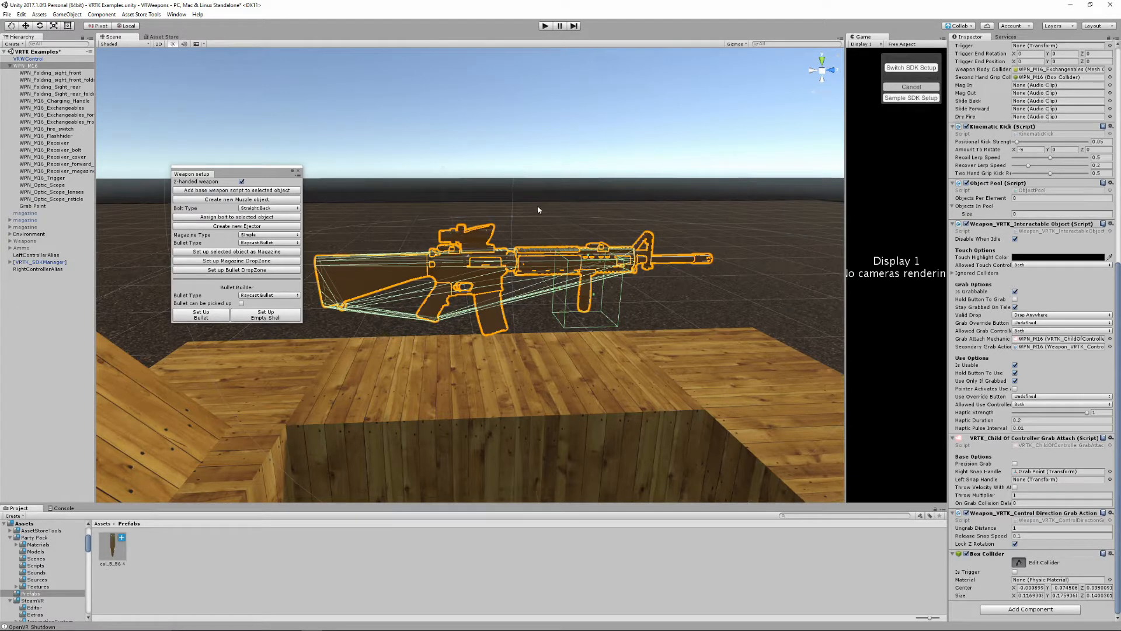
pyautogui.keyDown('alt'); pyautogui.moveTo(519, 152); pyautogui.dragTo(430, 157); pyautogui.keyUp('alt')
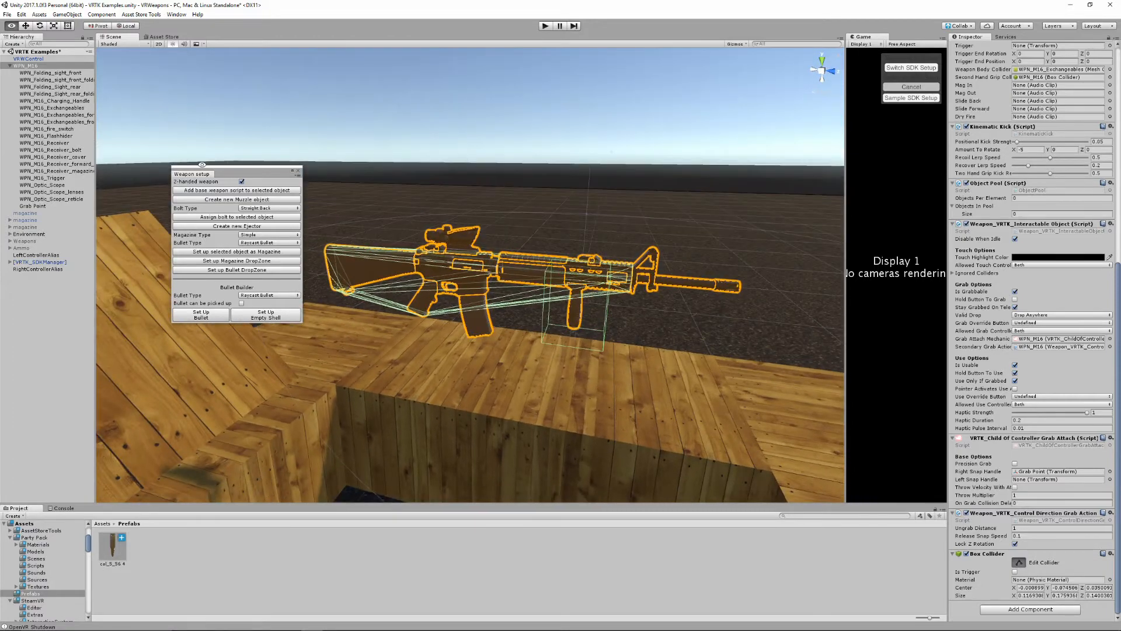
pyautogui.moveTo(260, 173); pyautogui.dragTo(93, 295)
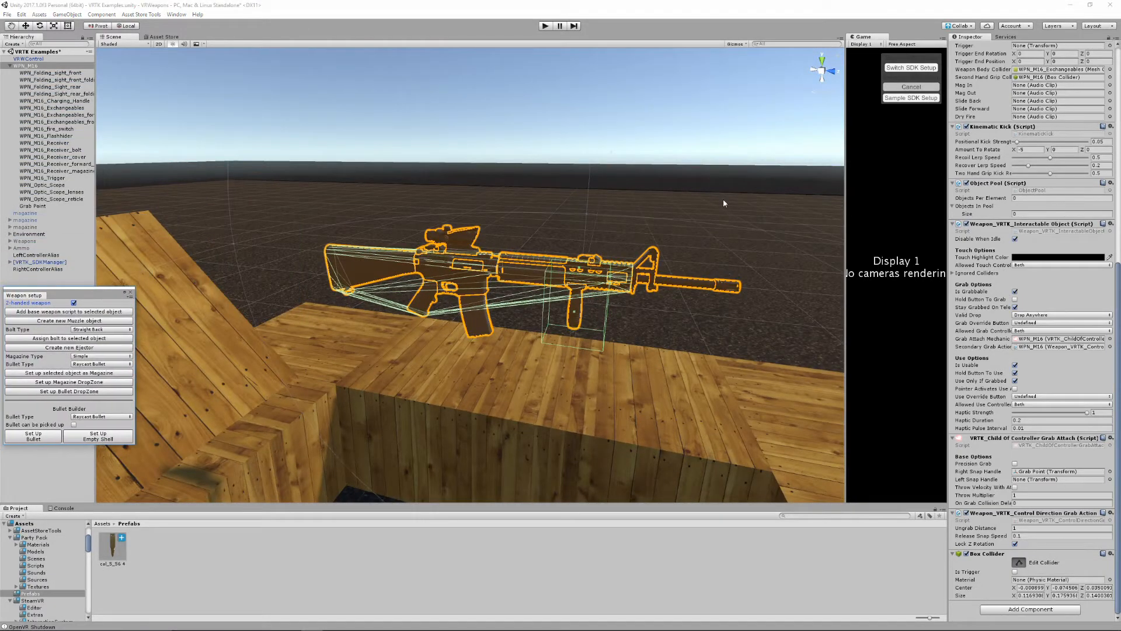
pyautogui.scroll(5, 996, 220)
pyautogui.scroll(5, 996, 221)
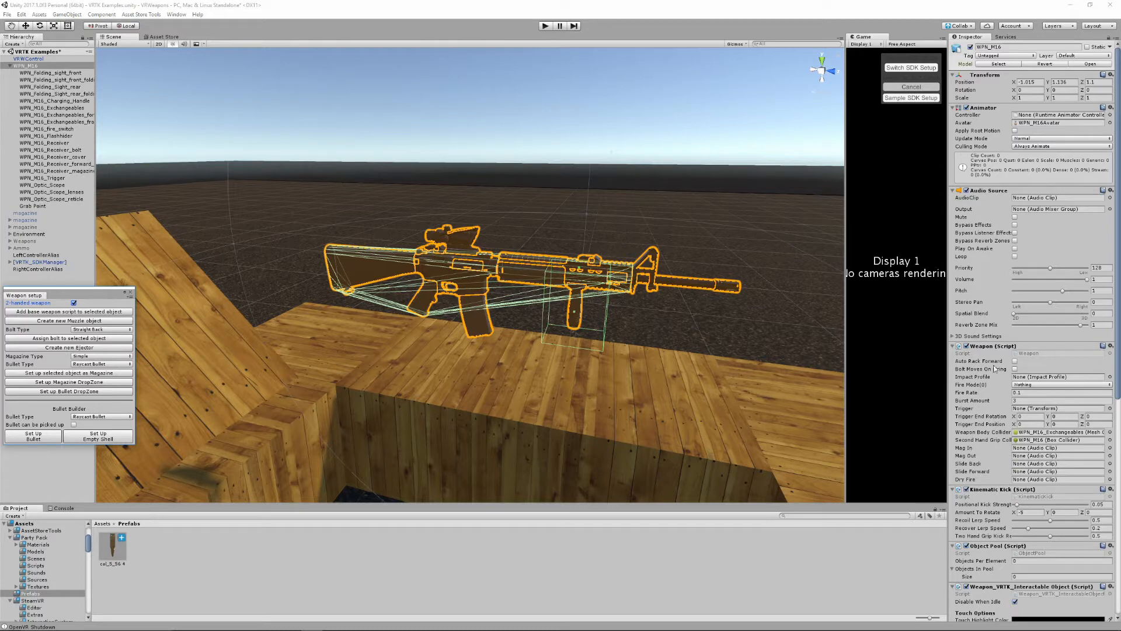
pyautogui.scroll(3, 632, 321)
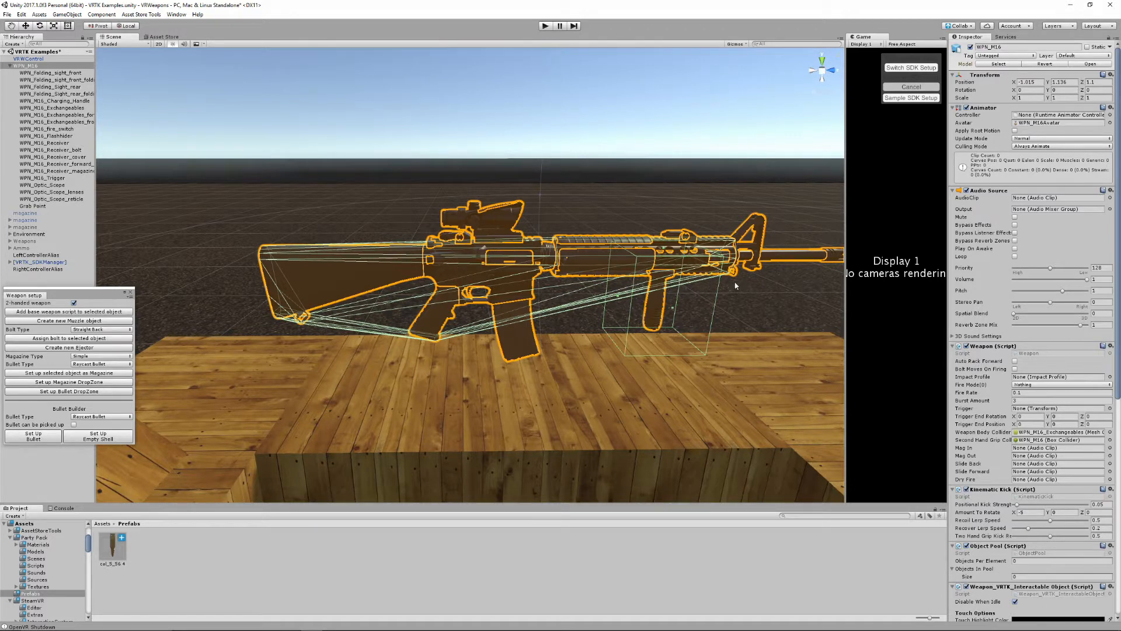
pyautogui.click(1016, 362)
pyautogui.click(1015, 369)
# - Assign Default_ImpactProfile as the Weapon script's Impact Profile, keeping WPN_M16 selected
pyautogui.click(1053, 377)
pyautogui.press('alt')
pyautogui.keyDown('alt'); pyautogui.moveTo(772, 238); pyautogui.dragTo(727, 245); pyautogui.keyUp('alt')
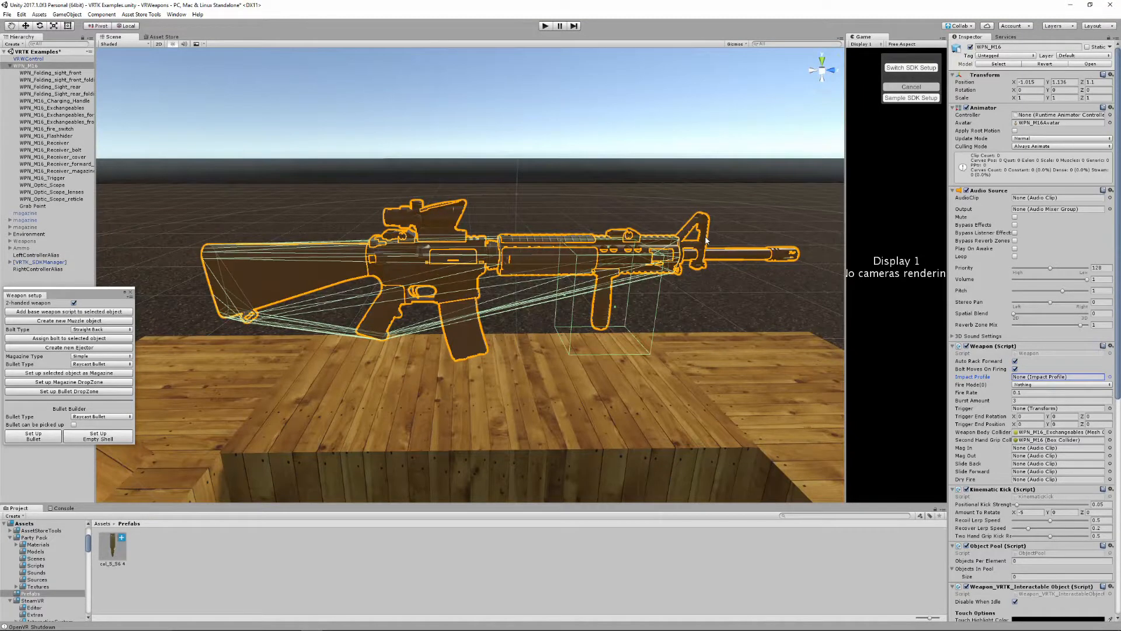
pyautogui.click(1110, 377)
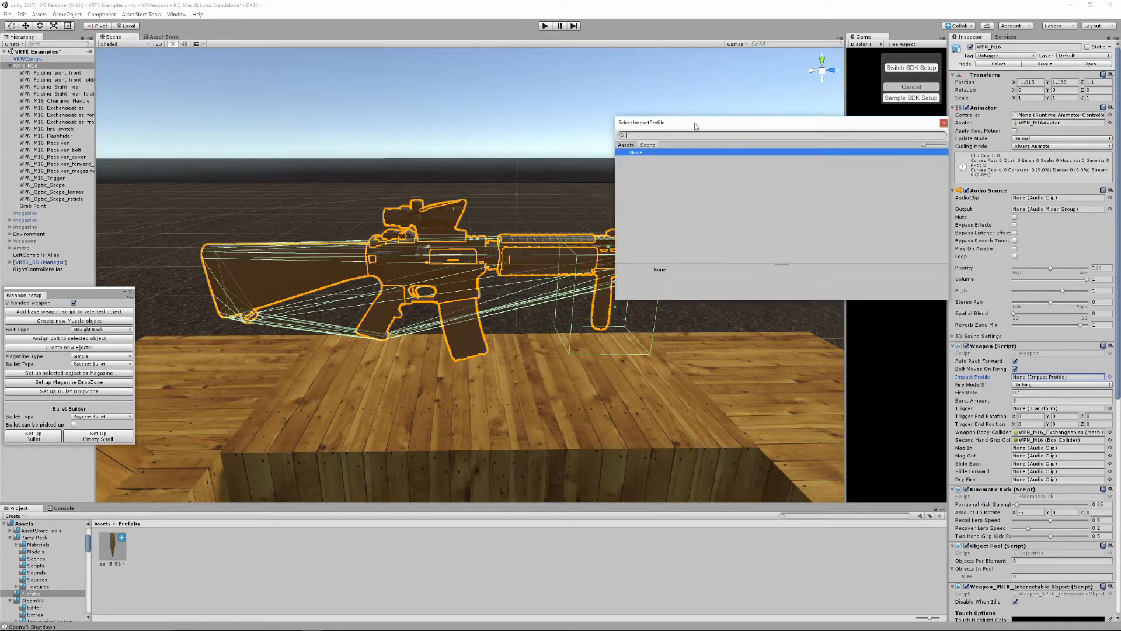
pyautogui.click(642, 167)
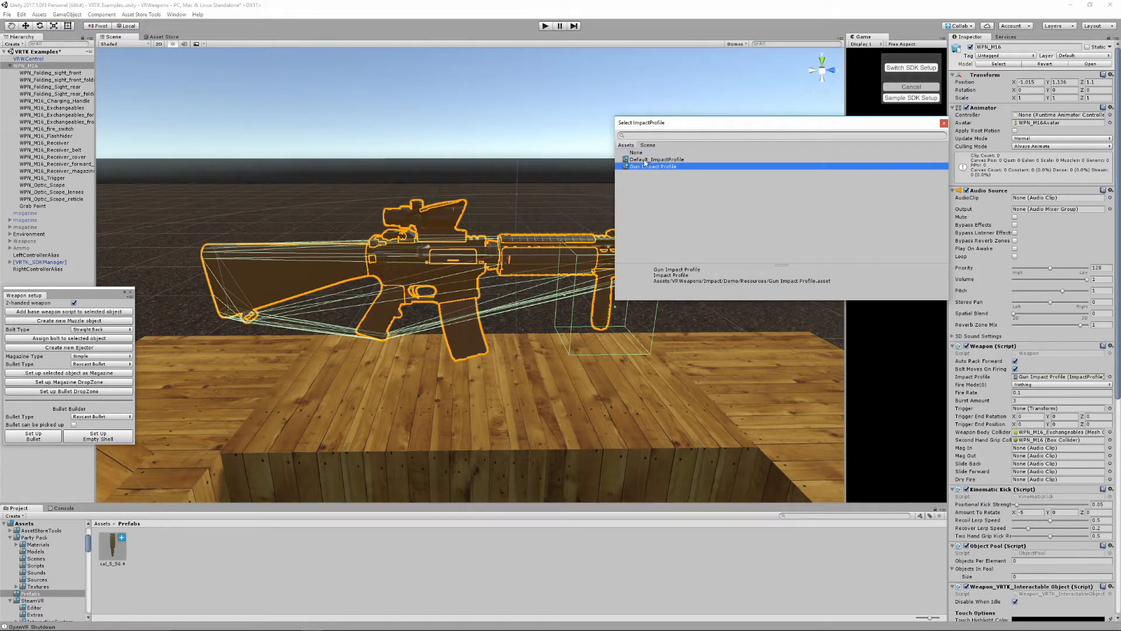
pyautogui.click(464, 273)
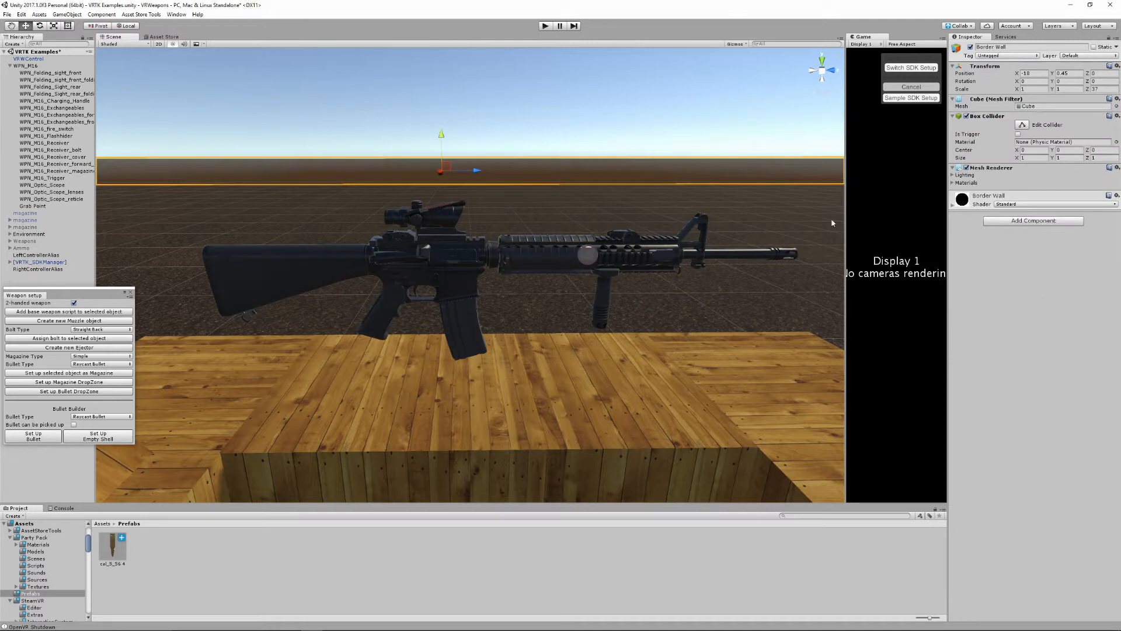
pyautogui.click(32, 66)
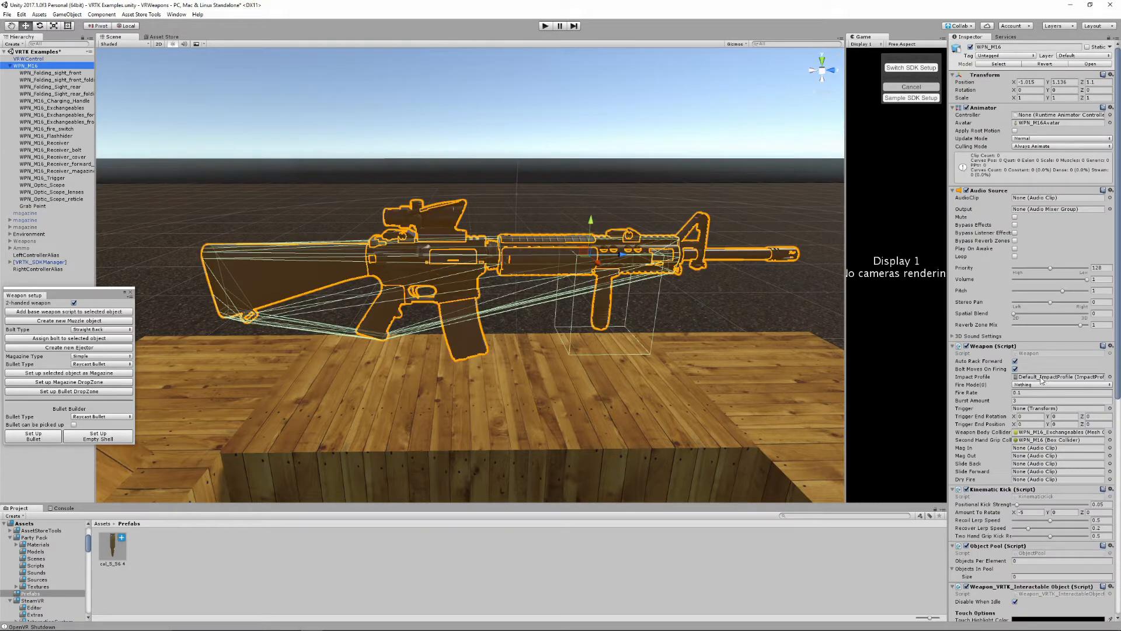
pyautogui.click(1034, 385)
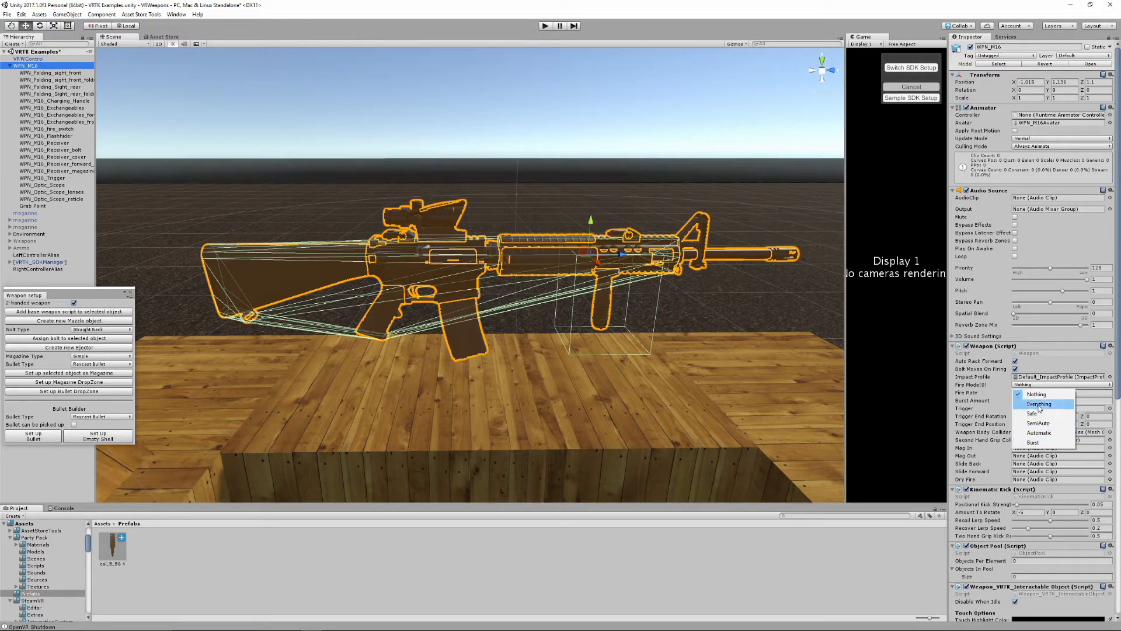
pyautogui.click(1040, 404)
pyautogui.click(1039, 385)
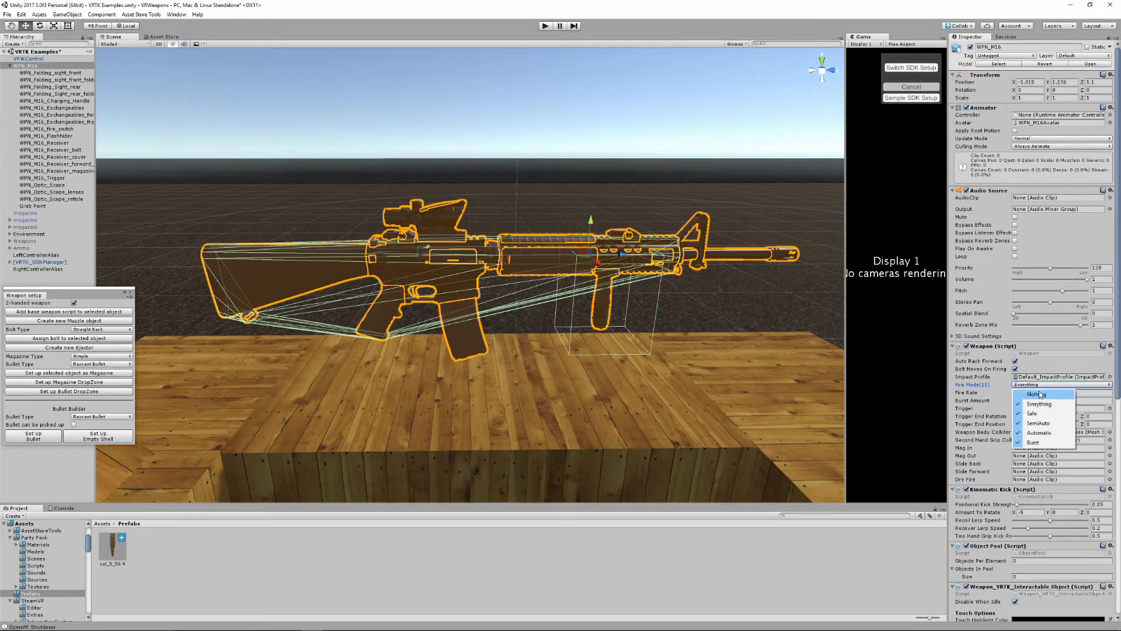
pyautogui.click(1041, 395)
# - Set the Weapon script's Fire Mode to the combination of Safe, SemiAuto and Burst
pyautogui.click(1036, 385)
pyautogui.click(1032, 414)
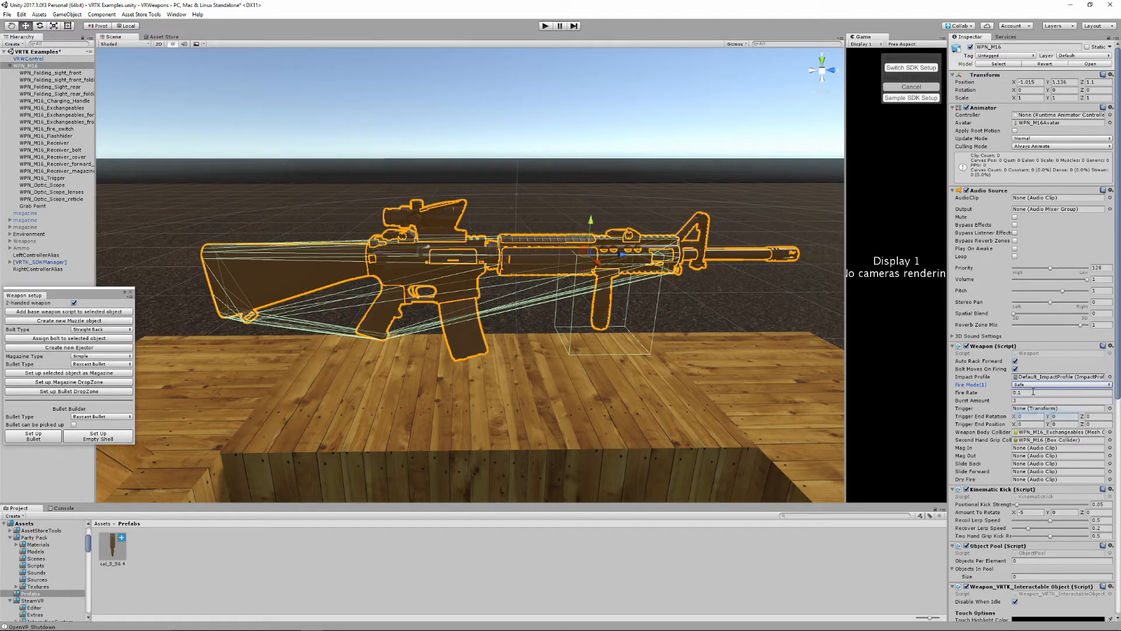
pyautogui.click(1035, 385)
pyautogui.click(1038, 422)
pyautogui.click(1035, 385)
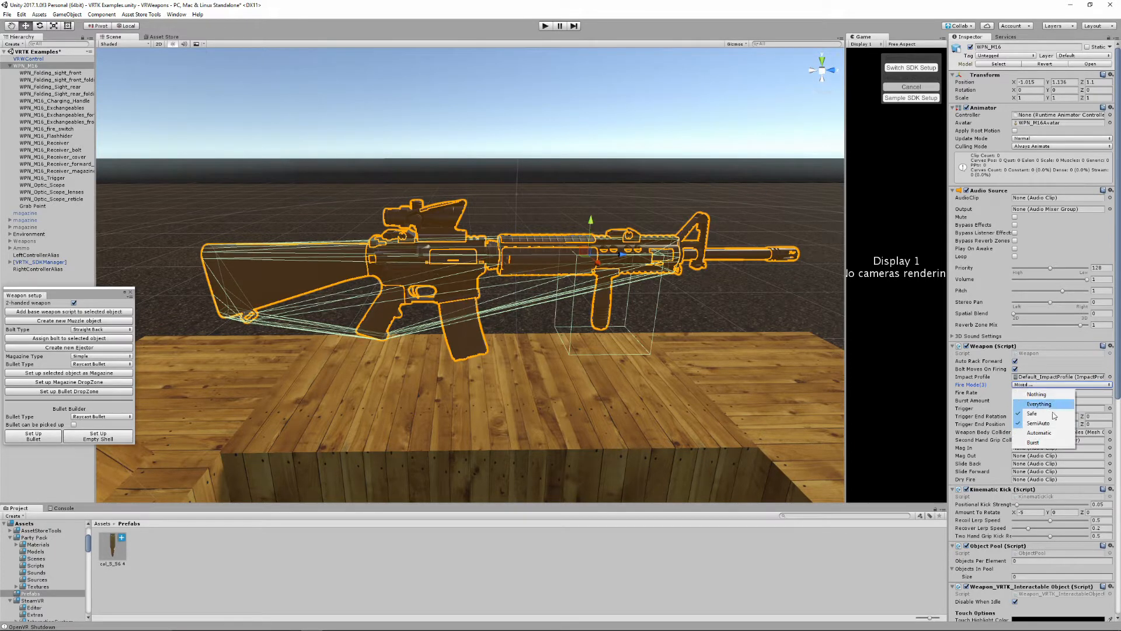
pyautogui.click(1034, 442)
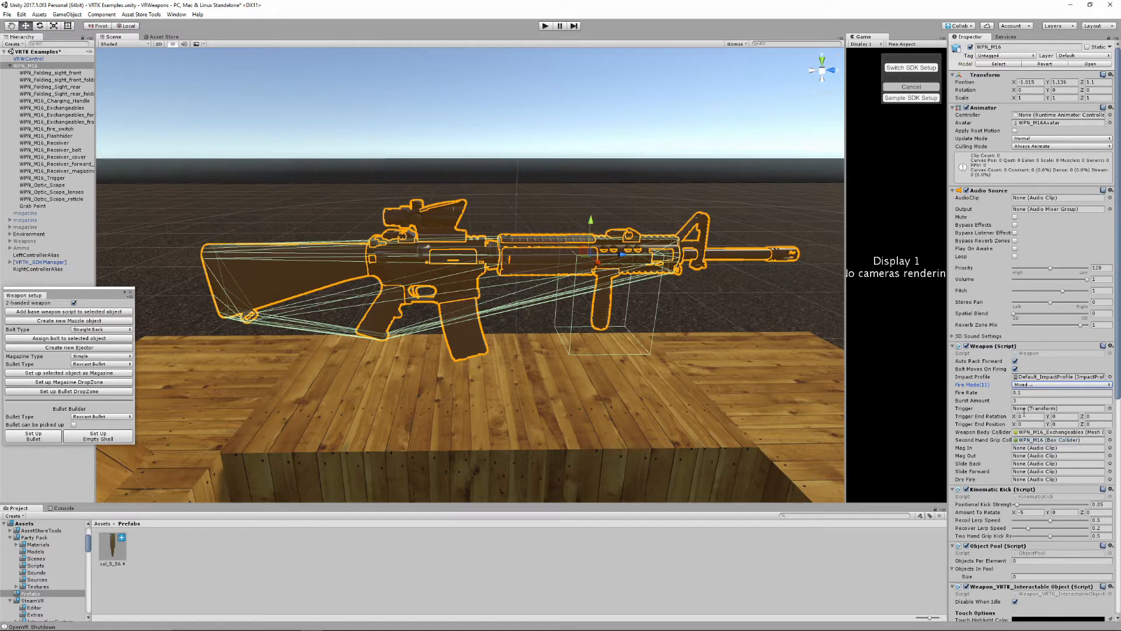
pyautogui.click(1039, 393)
pyautogui.click(1023, 400)
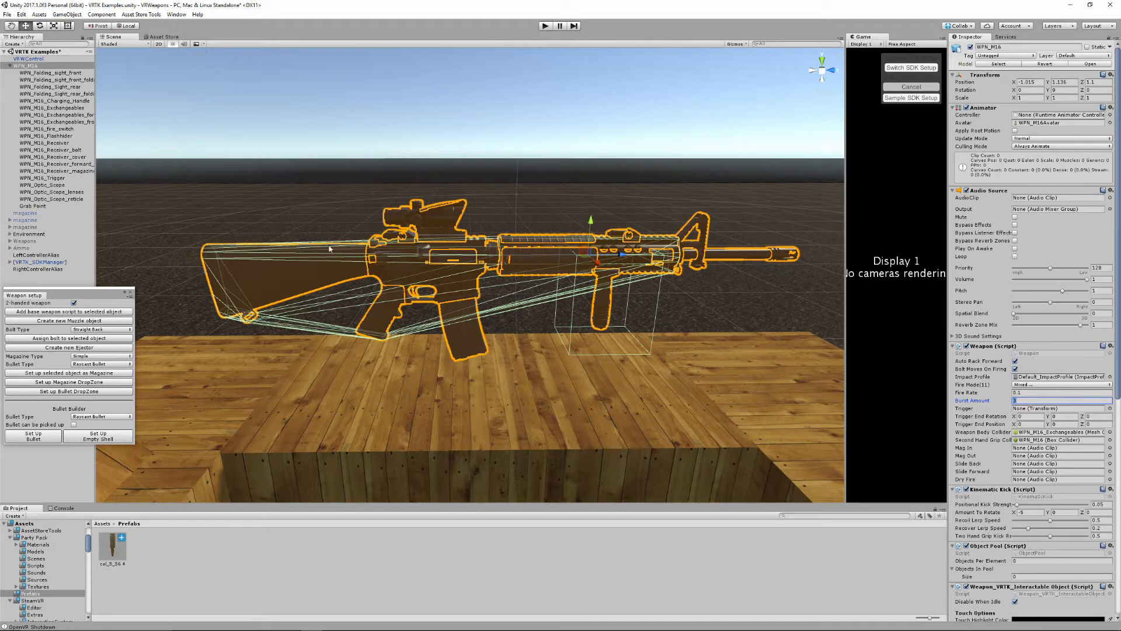
# - Try rotating WPN_M16_Trigger back to about -59° on X as a pulled position, and undo the rotation
pyautogui.click(51, 178)
pyautogui.press('f')
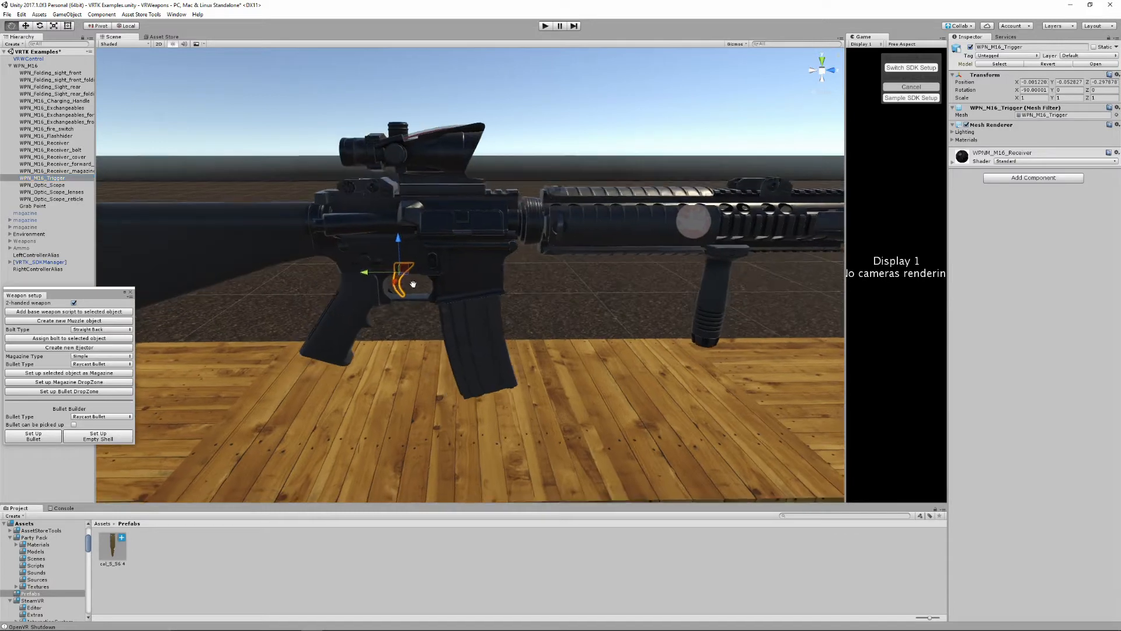
pyautogui.keyDown('alt'); pyautogui.moveTo(464, 256); pyautogui.dragTo(746, 251, button='right'); pyautogui.keyUp('alt')
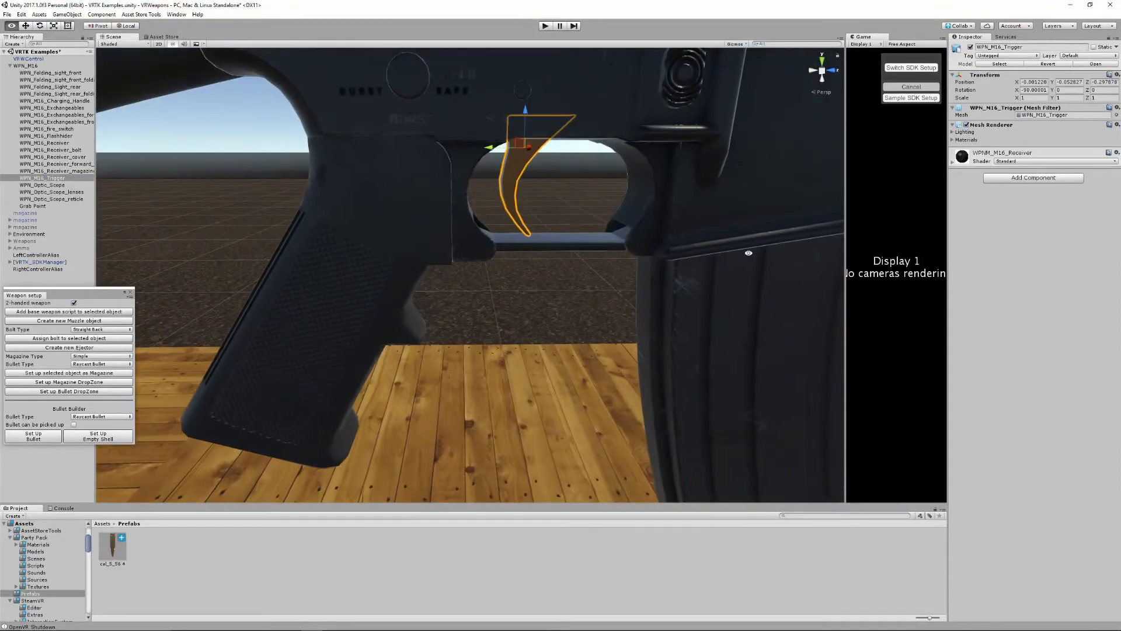
pyautogui.moveTo(746, 250); pyautogui.dragTo(695, 290, button='middle')
pyautogui.press('e')
pyautogui.keyDown('alt'); pyautogui.moveTo(445, 212); pyautogui.dragTo(503, 204); pyautogui.keyUp('alt')
pyautogui.moveTo(507, 202); pyautogui.dragTo(508, 202)
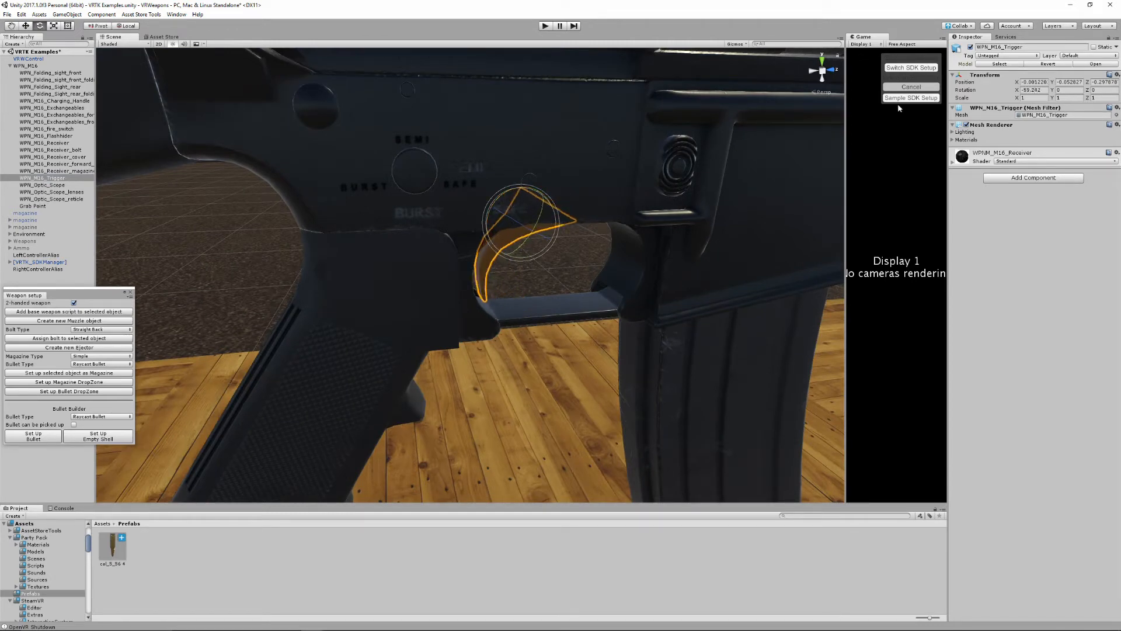
pyautogui.hotkey('ctrl', 'z')
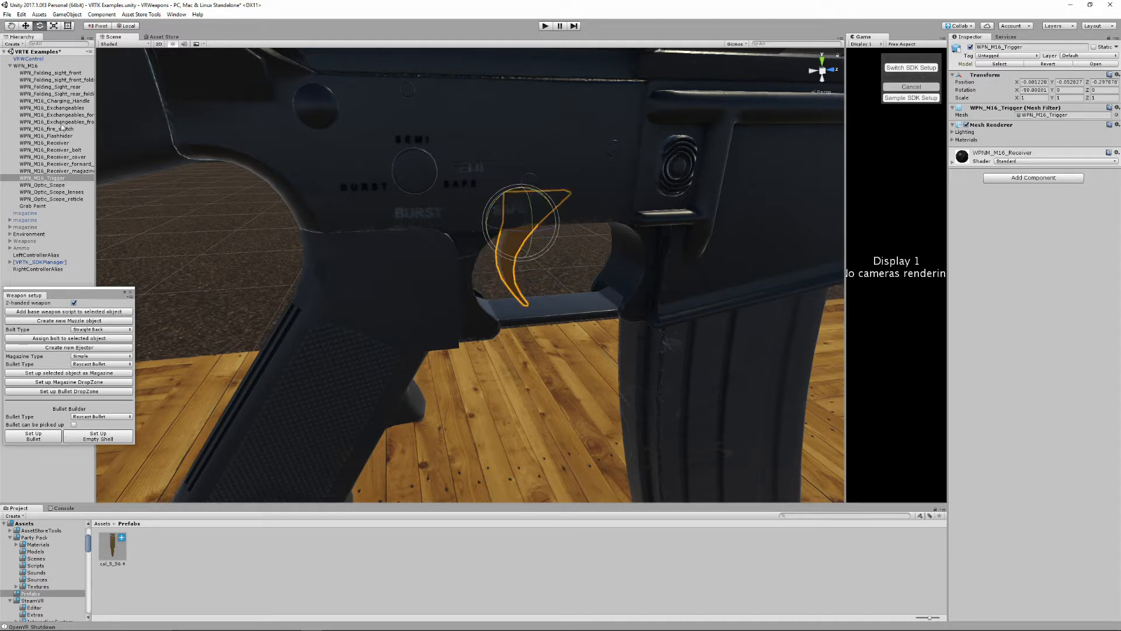
# - Assign WPN_M16_Trigger as the Weapon script's Trigger and set its Trigger End Rotation X to -60
pyautogui.click(31, 65)
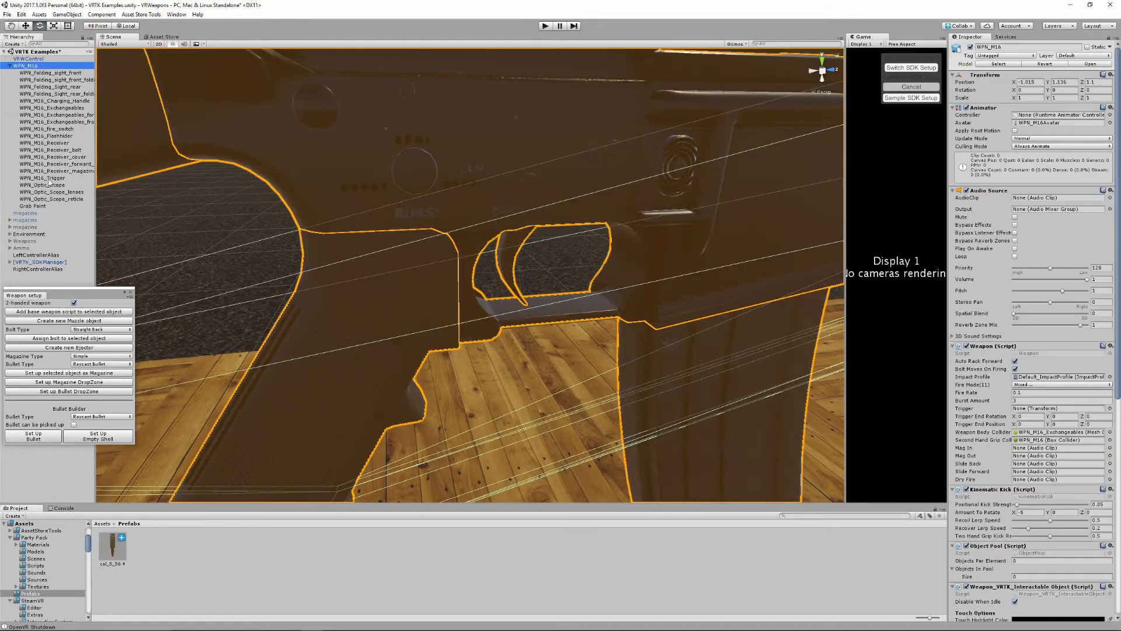
pyautogui.moveTo(673, 240); pyautogui.dragTo(1023, 409)
pyautogui.click(987, 418)
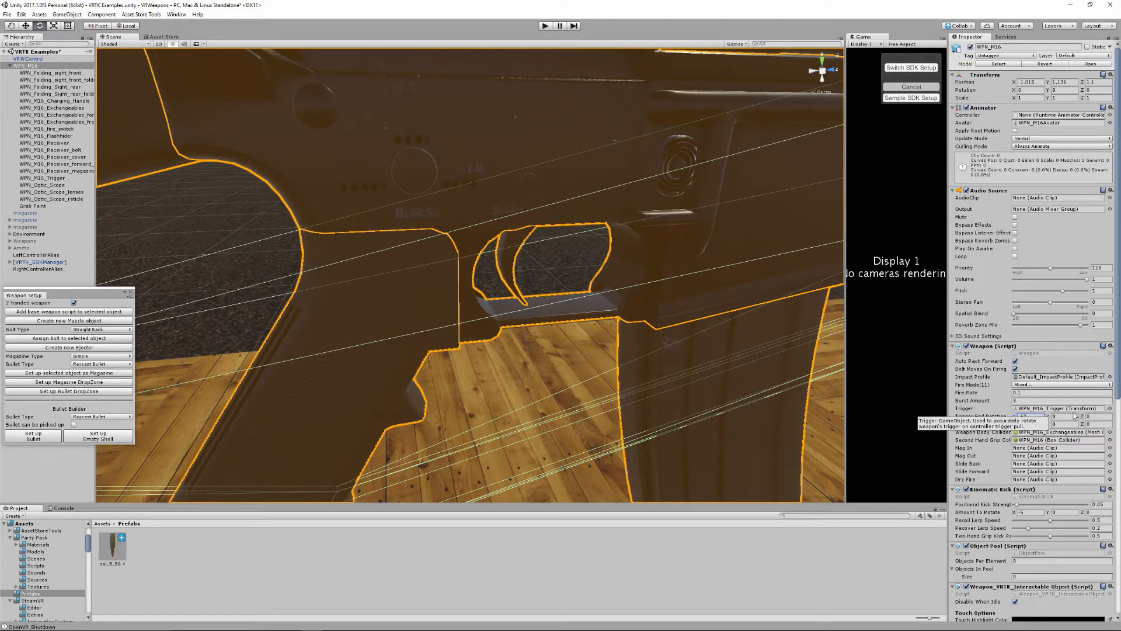
pyautogui.press('alt')
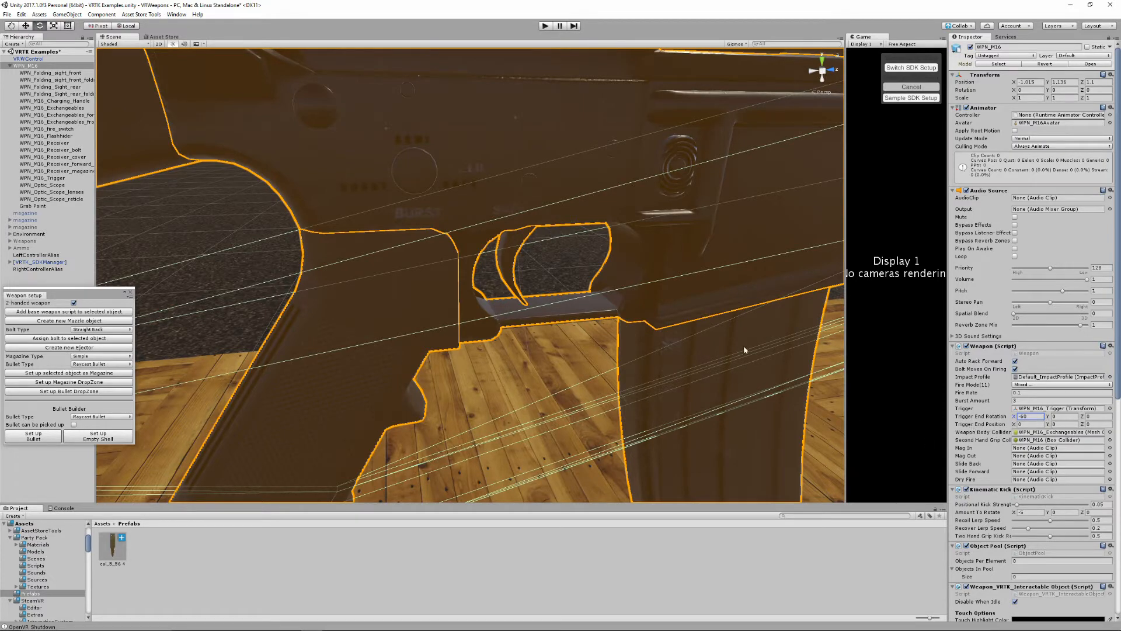
# - Open the Audio folder of the VRWeapons assets and reselect WPN_M16 to show its Weapon script
pyautogui.scroll(-20, 744, 350)
pyautogui.moveTo(553, 340); pyautogui.dragTo(525, 342, button='middle')
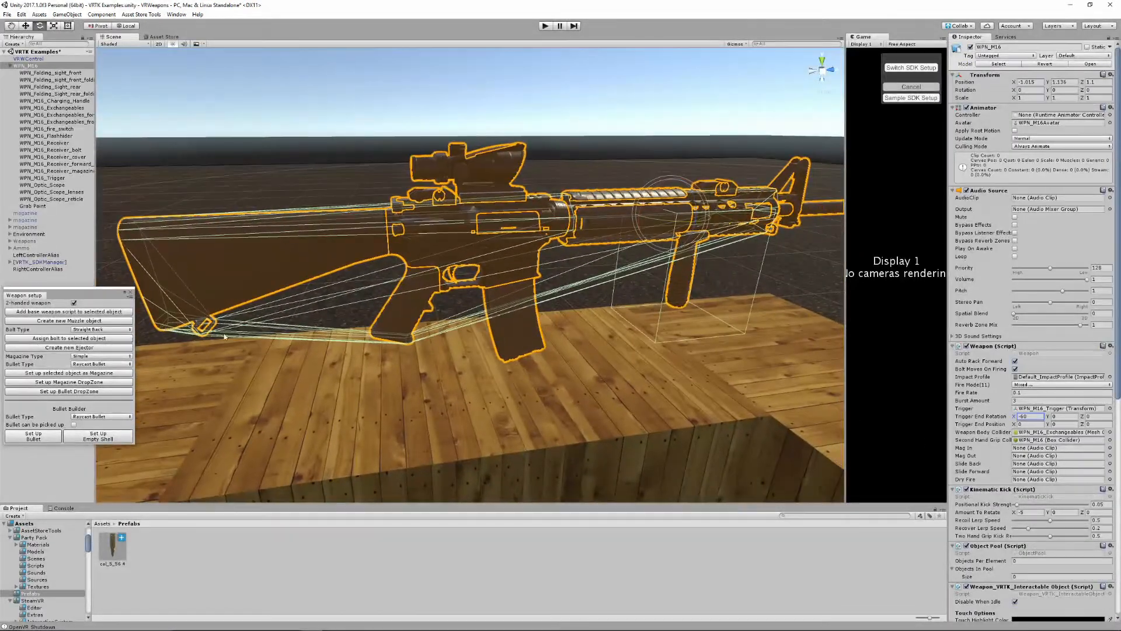
pyautogui.click(104, 525)
pyautogui.doubleClick(277, 556)
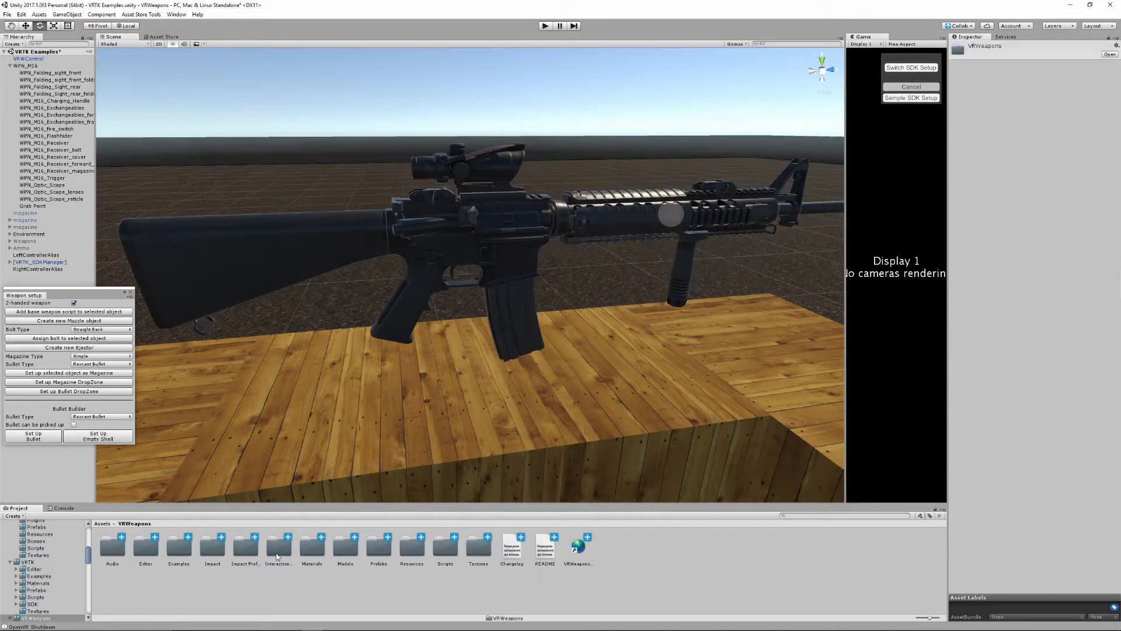
pyautogui.doubleClick(123, 552)
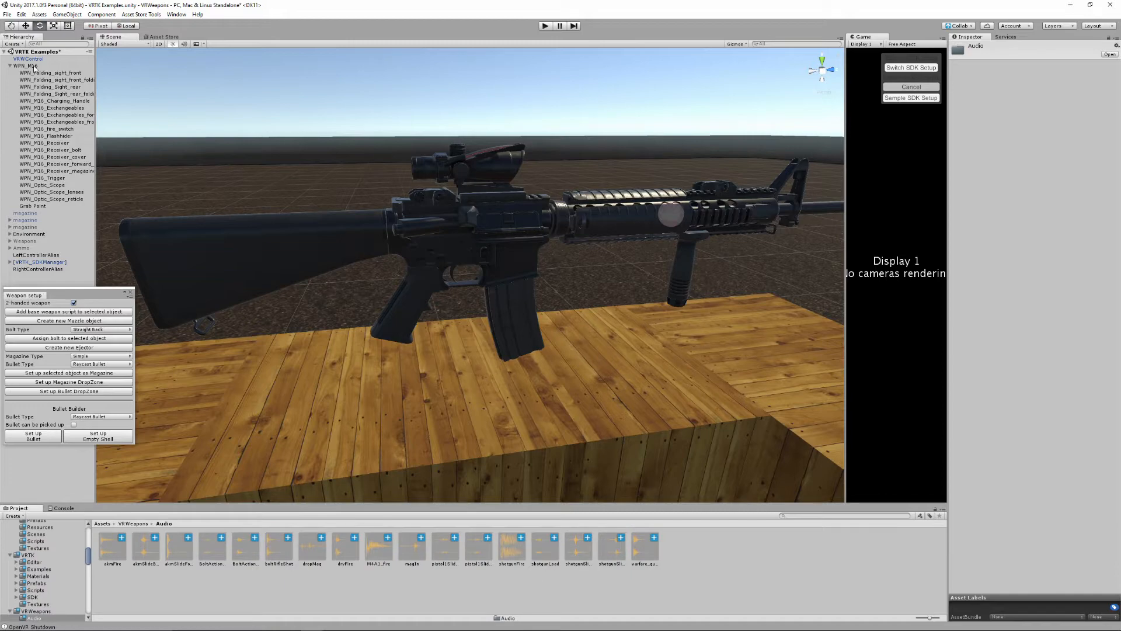
pyautogui.click(34, 66)
pyautogui.moveTo(637, 183); pyautogui.dragTo(570, 155, button='middle')
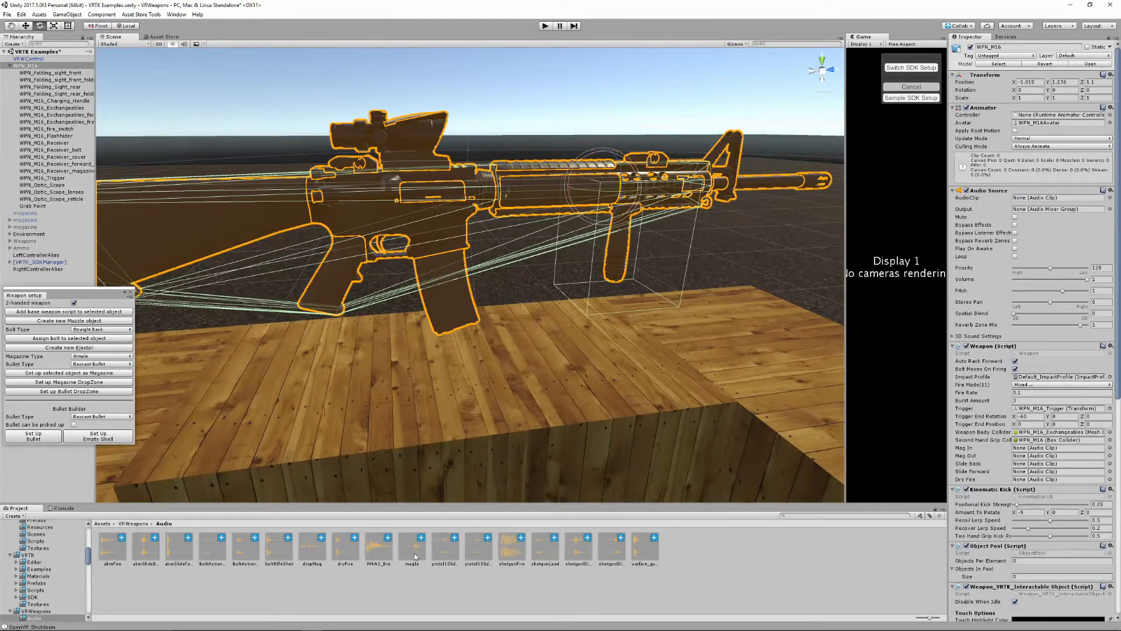
# - Assign magIn, dropMag, akmSlideBack, akmSlideForward and dryFire to Mag In, Mag Out, Slide Back, Slide Forward and Dry Fire
pyautogui.moveTo(609, 539); pyautogui.dragTo(1058, 447)
pyautogui.moveTo(313, 548); pyautogui.dragTo(1017, 460)
pyautogui.moveTo(146, 550); pyautogui.dragTo(1028, 464)
pyautogui.moveTo(179, 546); pyautogui.dragTo(1045, 470)
pyautogui.moveTo(353, 553); pyautogui.dragTo(1034, 480)
# - Open the Separated folder under Weapons_ChamferZone's Ammunition assets and select the WPN_case_5_56 model
pyautogui.scroll(-5, 1070, 349)
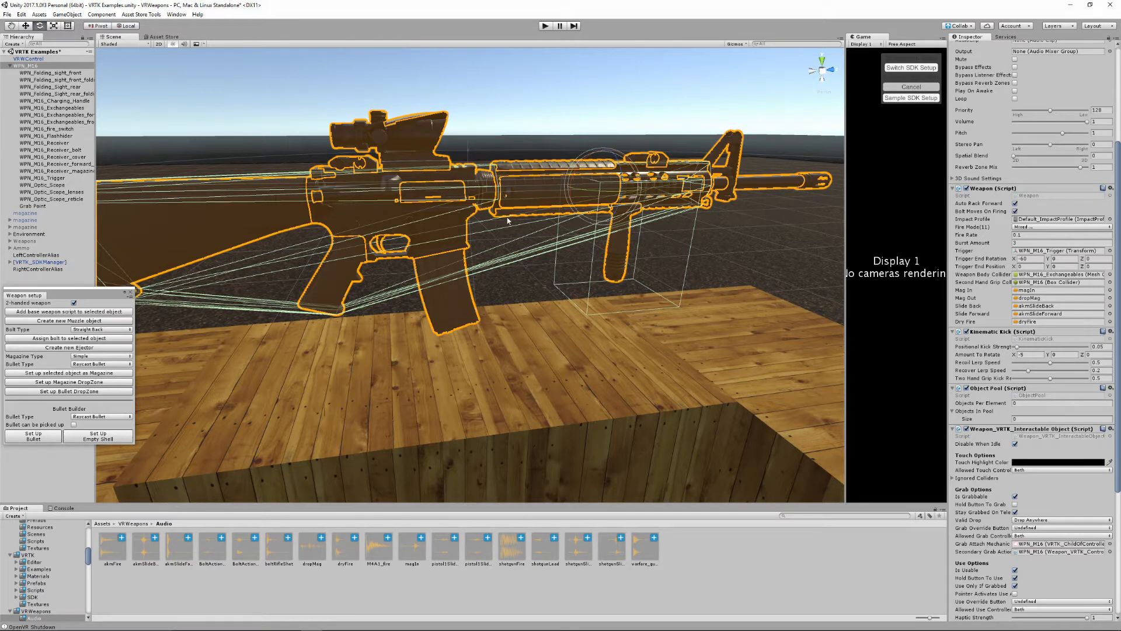
pyautogui.scroll(-3, 594, 263)
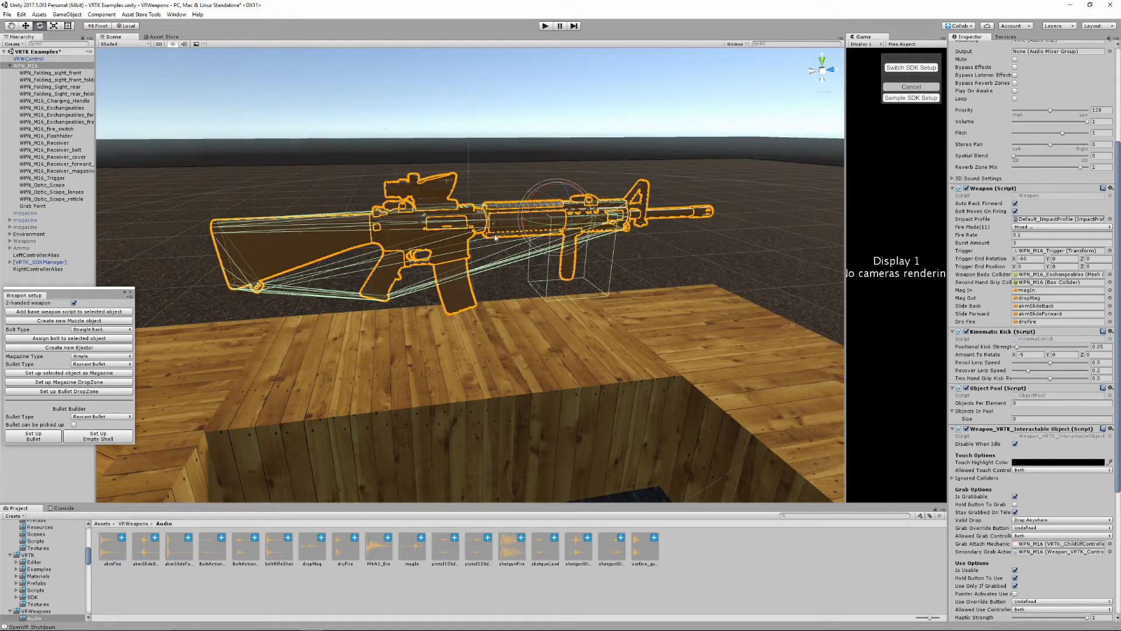
pyautogui.scroll(-2, 494, 237)
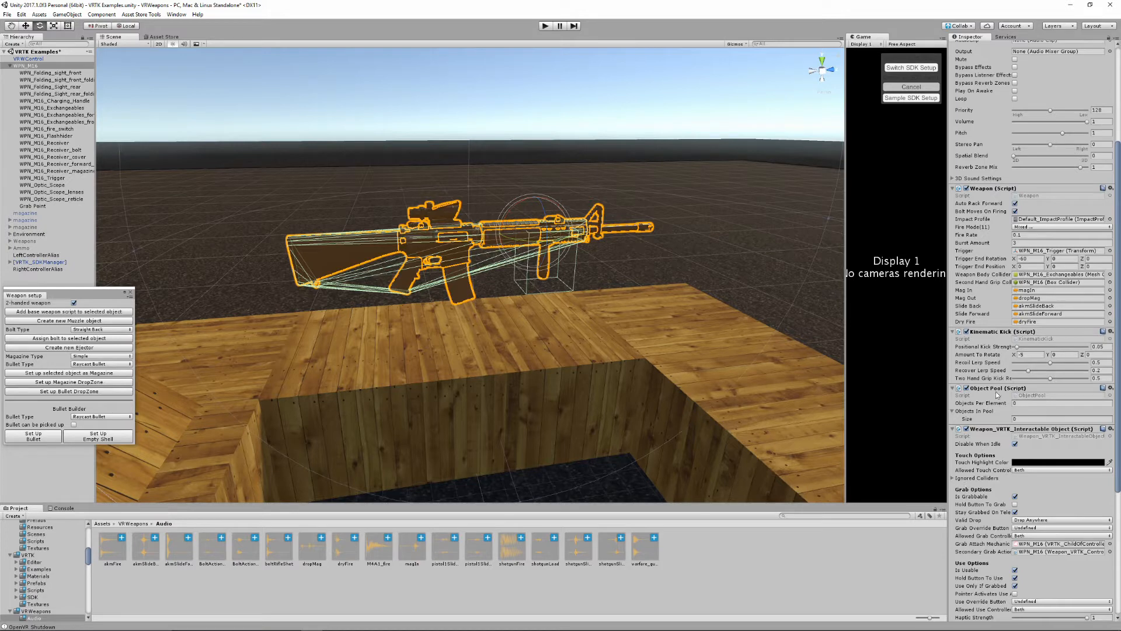
pyautogui.click(128, 523)
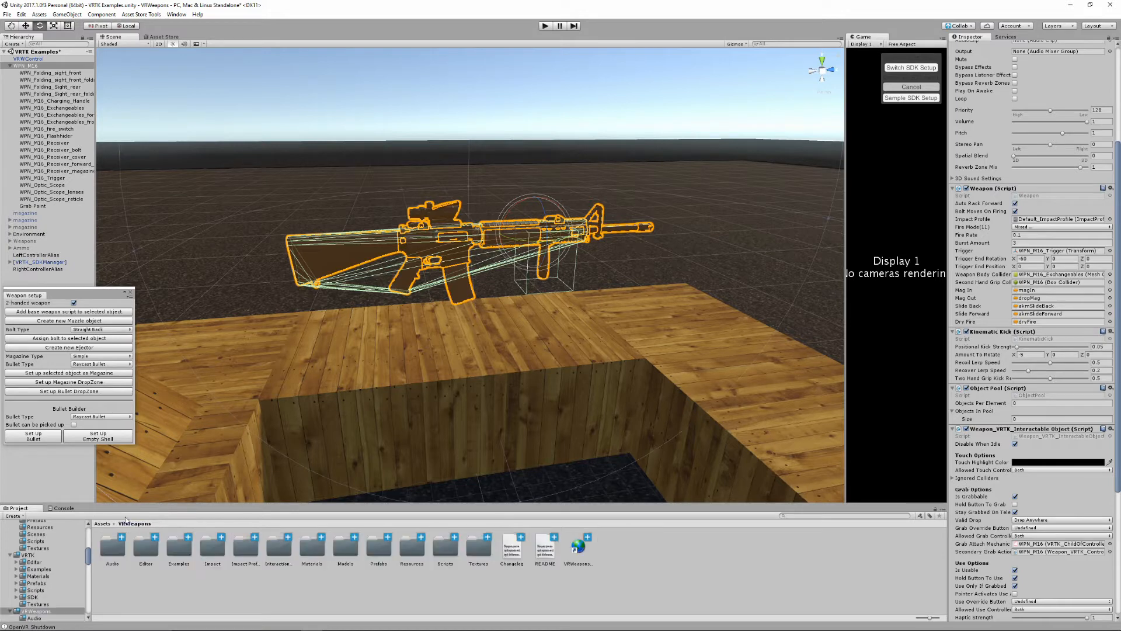
pyautogui.click(106, 525)
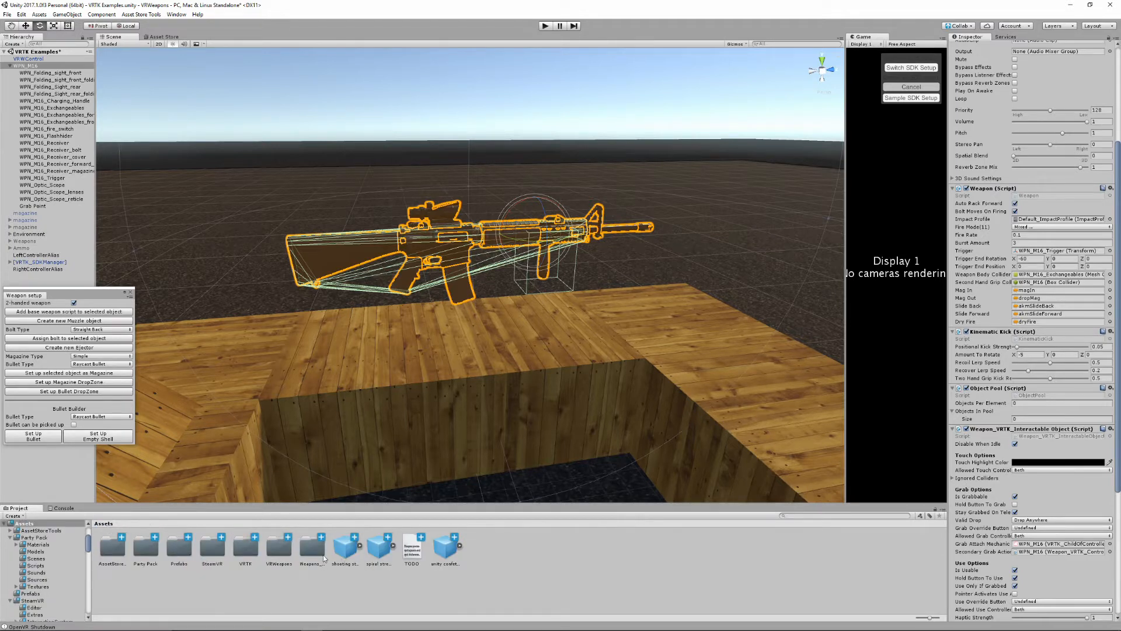
pyautogui.doubleClick(314, 555)
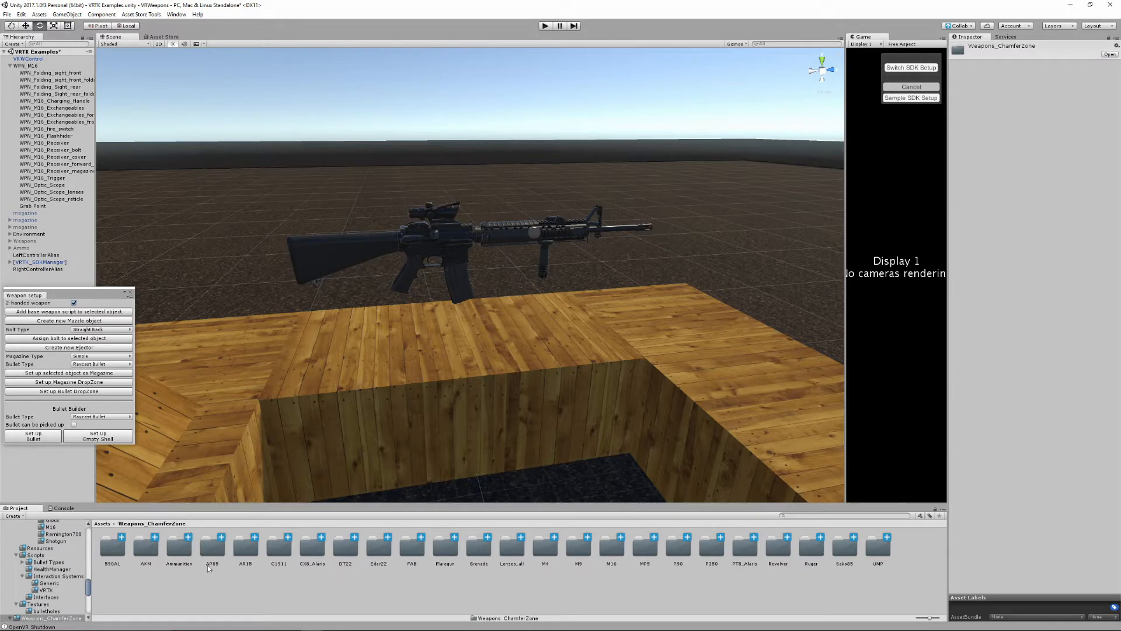
pyautogui.doubleClick(187, 552)
pyautogui.doubleClick(146, 549)
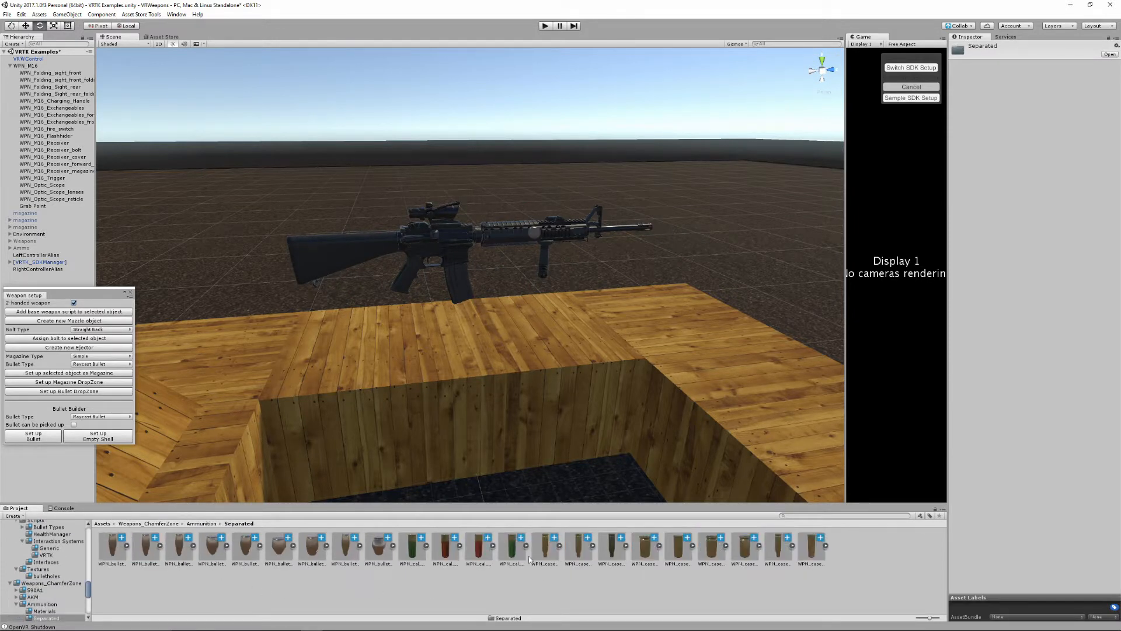
pyautogui.click(560, 554)
pyautogui.click(577, 548)
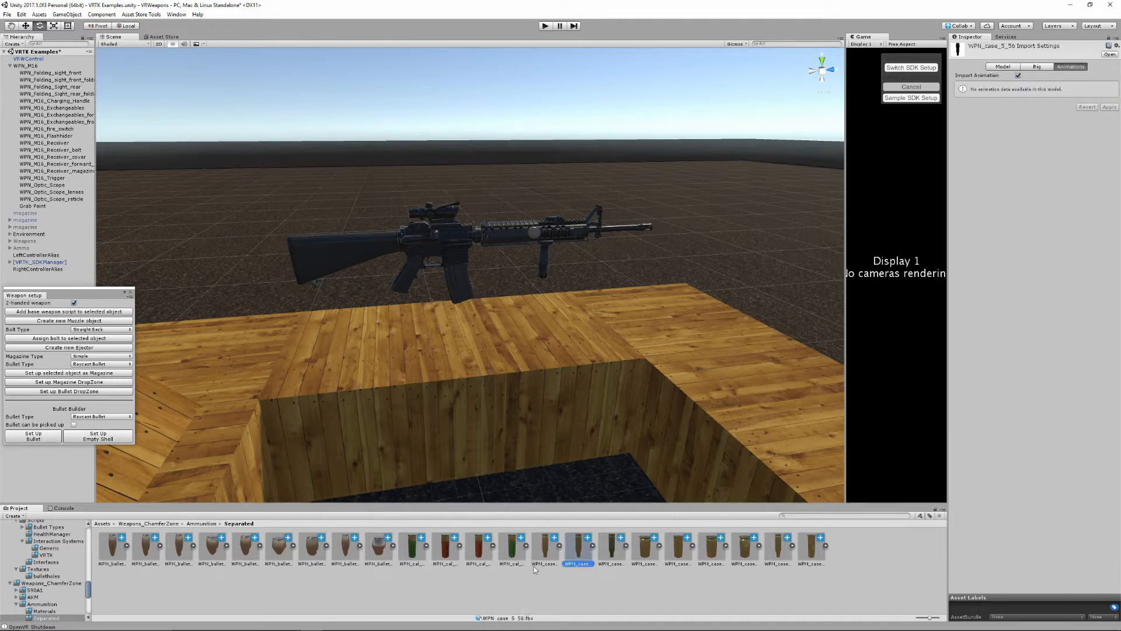
# - Add the WPN_case_5_56 model to the scene, set it up as an empty shell and give its Rigidbody a mass of 0.05
pyautogui.moveTo(577, 547); pyautogui.dragTo(353, 252)
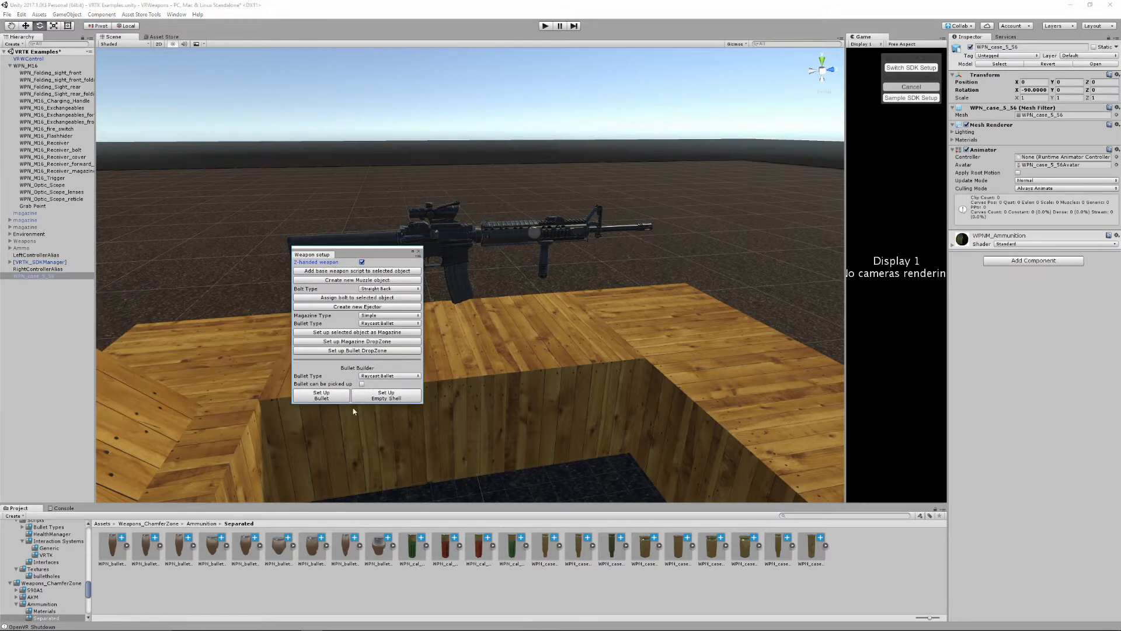
pyautogui.click(377, 399)
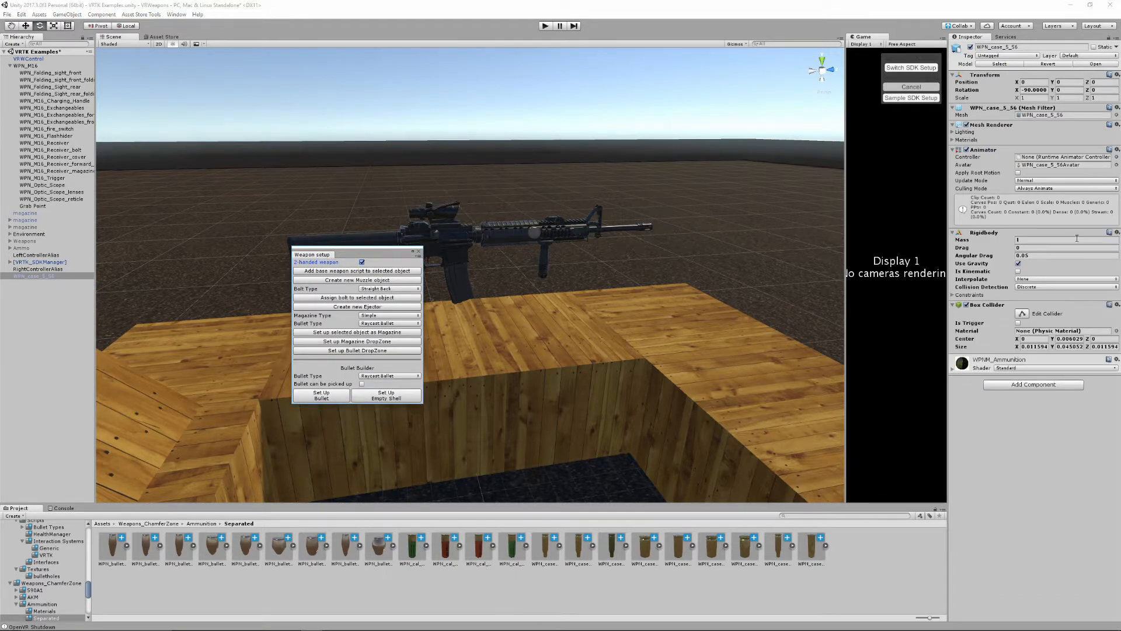
pyautogui.write('0.05')
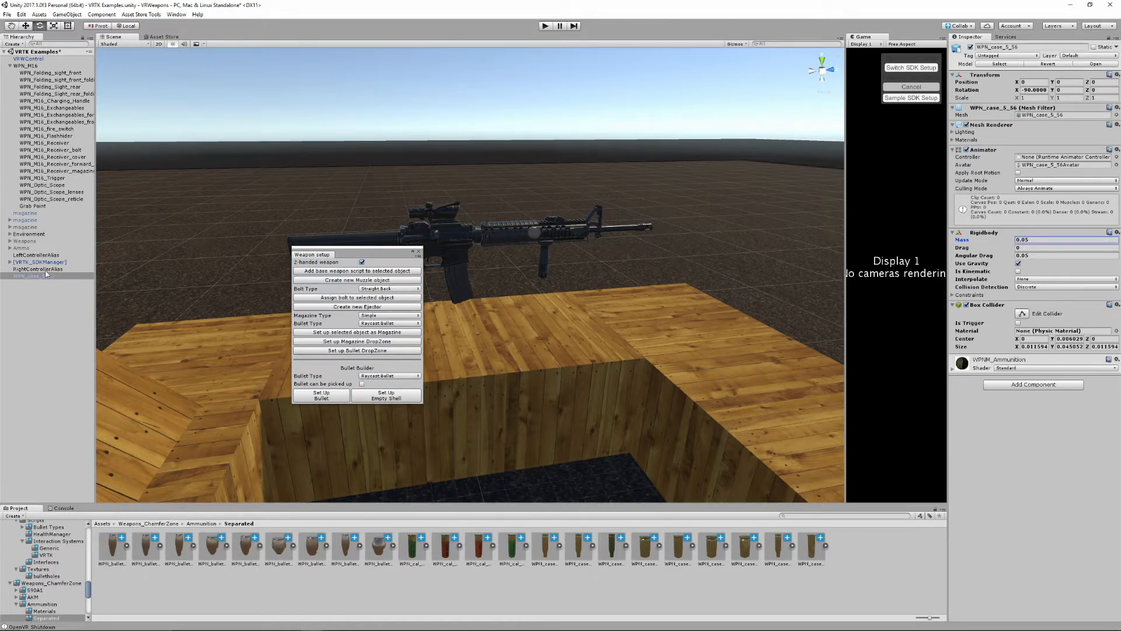
# - Save the WPN_case_5_56 shell as a prefab in the Prefabs folder and delete it from the scene
pyautogui.click(105, 523)
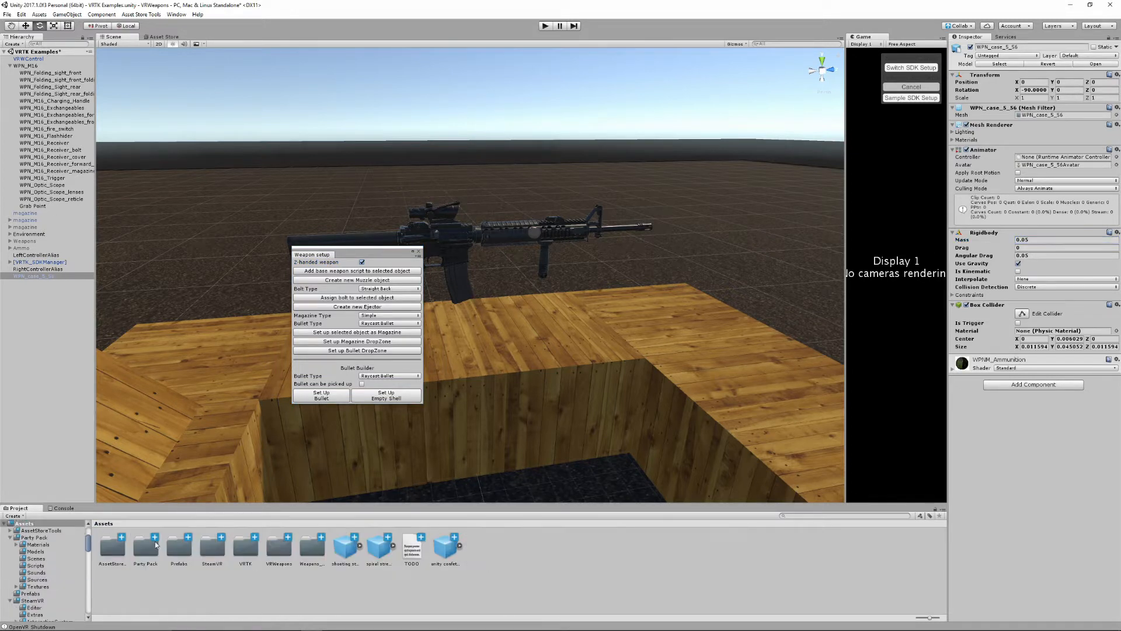
pyautogui.doubleClick(179, 546)
pyautogui.moveTo(35, 277); pyautogui.dragTo(169, 552)
pyautogui.click(17, 66)
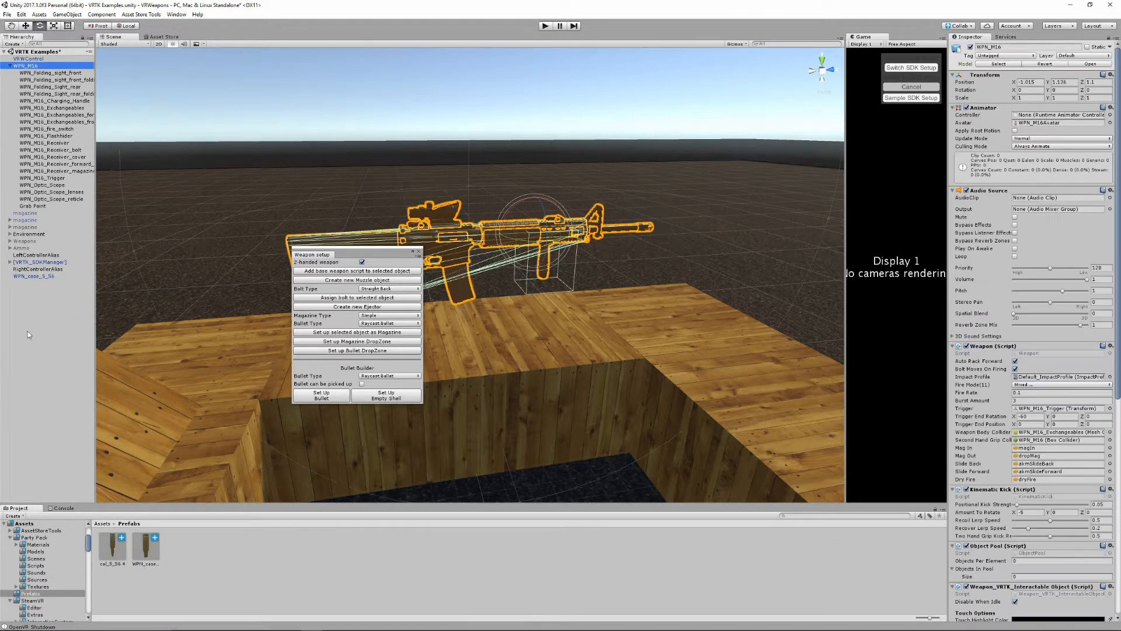
pyautogui.click(37, 276)
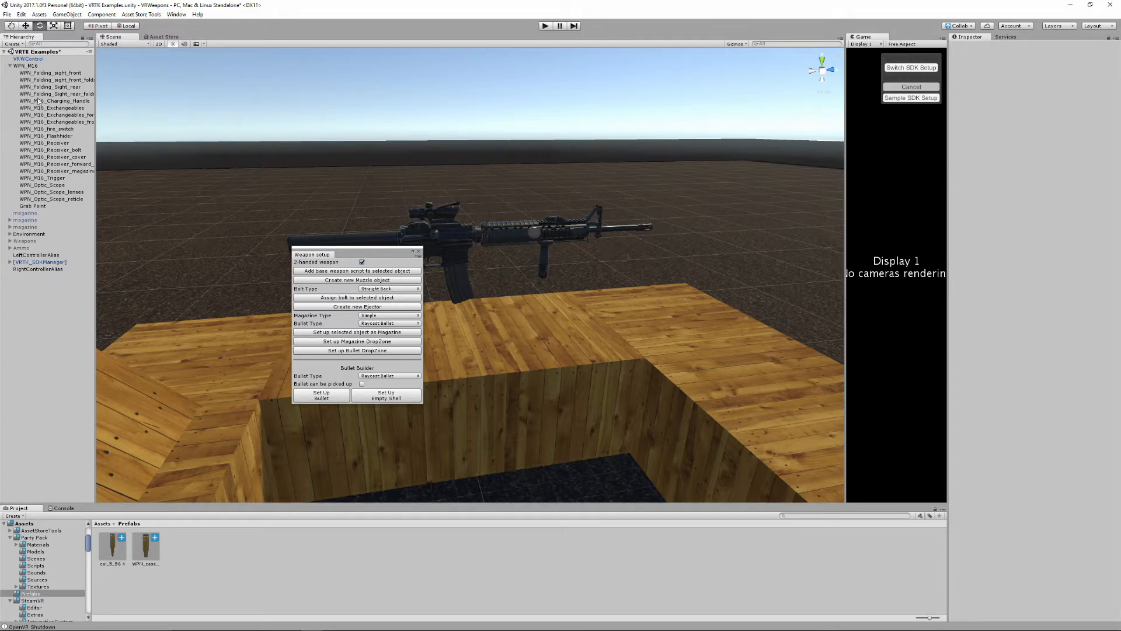
# - Add the WPN_case_5_56 prefab to WPN_M16's Object Pool and set Objects Per Element to 30
pyautogui.click(29, 68)
pyautogui.moveTo(145, 549); pyautogui.dragTo(980, 569)
pyautogui.scroll(-3, 999, 483)
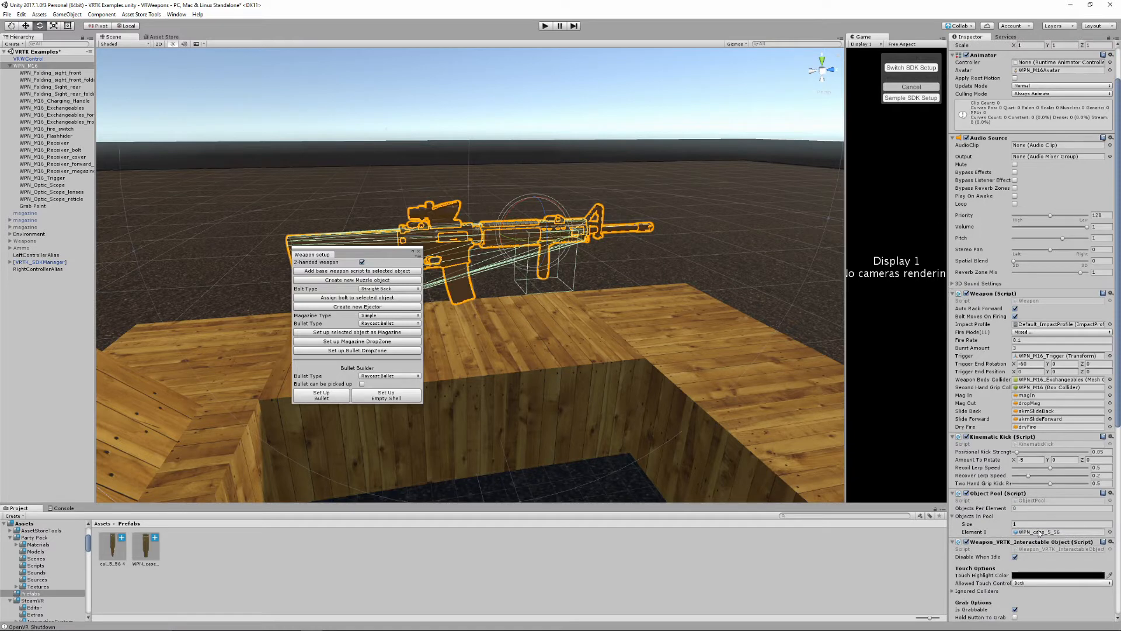
pyautogui.click(1021, 508)
pyautogui.click(1032, 532)
pyautogui.scroll(-8, 1032, 413)
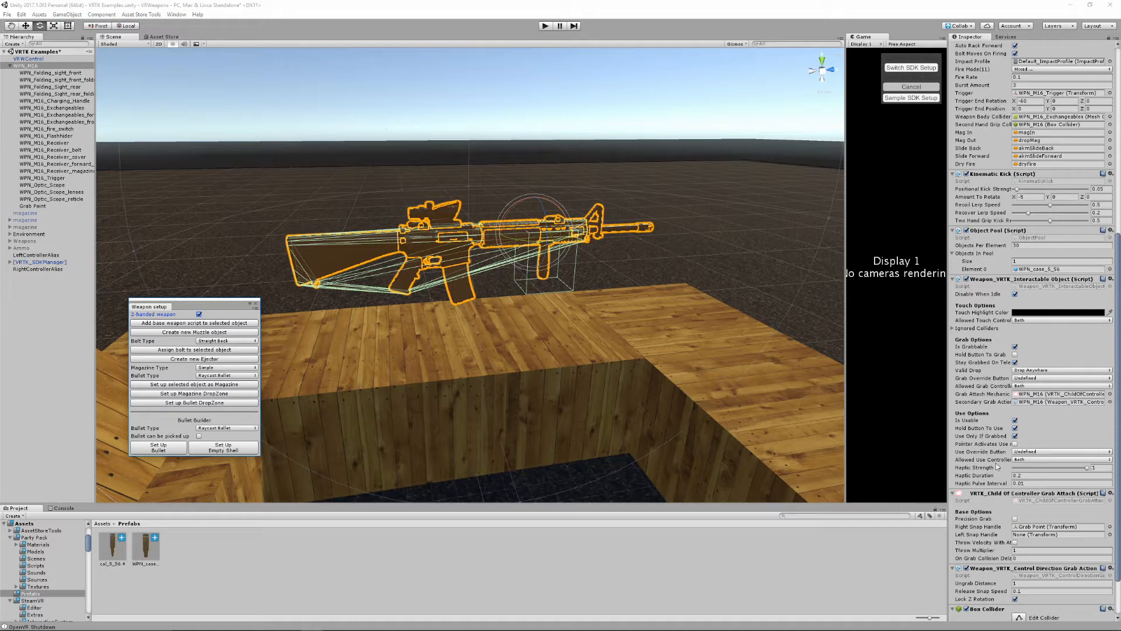
pyautogui.click(1058, 269)
pyautogui.click(1033, 311)
pyautogui.scroll(-2, 1022, 408)
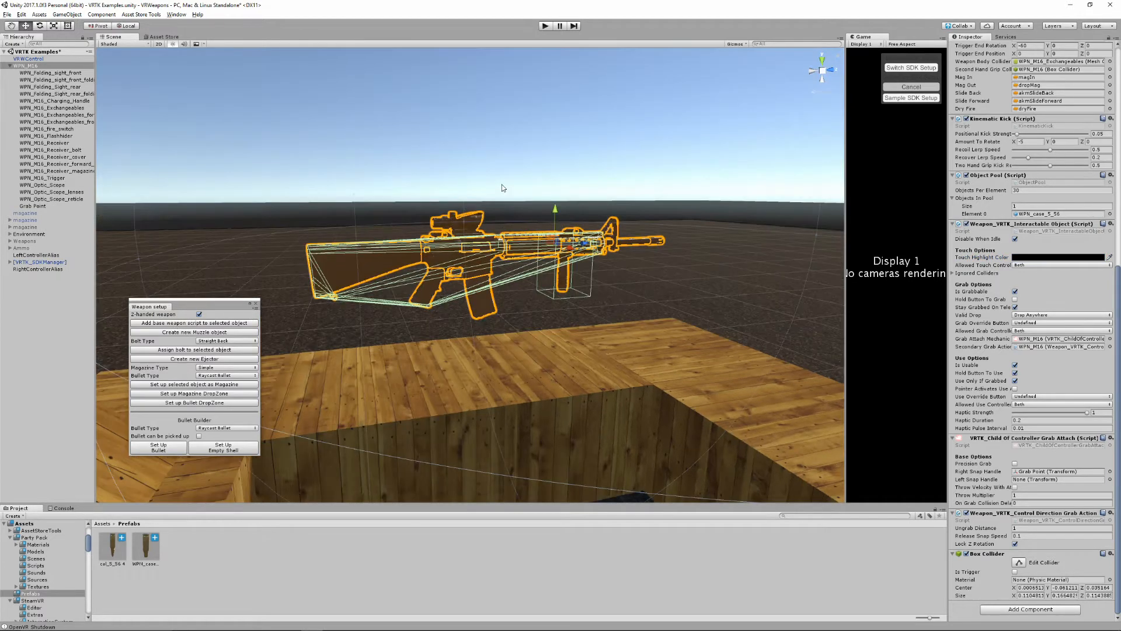
# - Shift all child objects of WPN_M16, including Grab Point, forward and up so the weapon's pivot sits at the pistol grip
pyautogui.press('alt')
pyautogui.keyDown('alt'); pyautogui.moveTo(509, 211); pyautogui.dragTo(479, 219); pyautogui.keyUp('alt')
pyautogui.keyDown('alt'); pyautogui.moveTo(479, 220); pyautogui.dragTo(584, 216, button='right'); pyautogui.keyUp('alt')
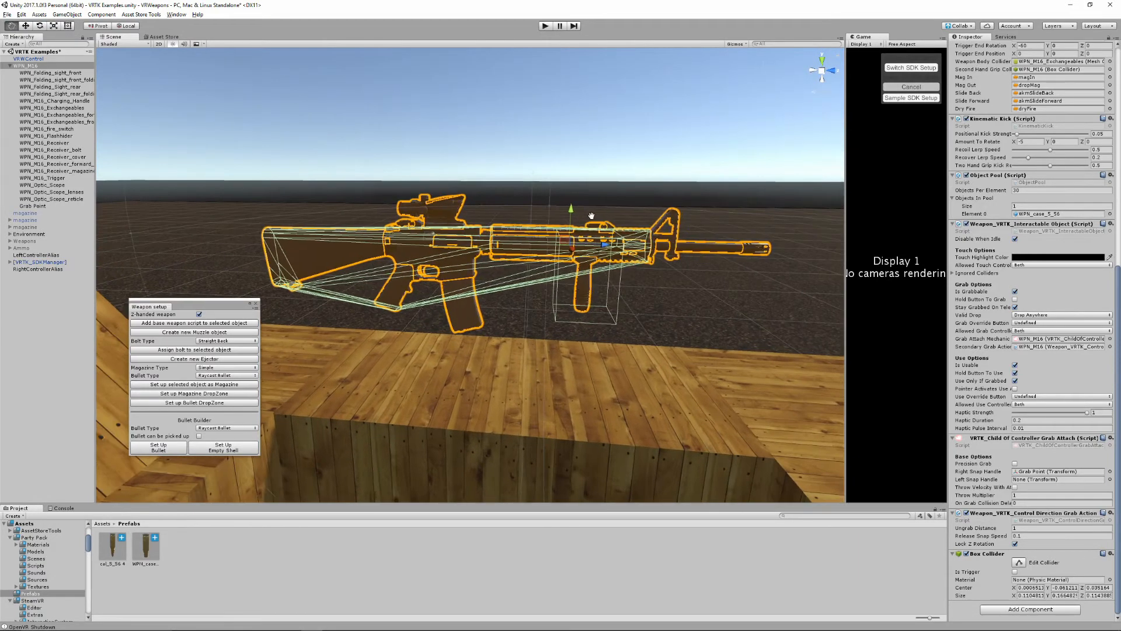
pyautogui.keyDown('alt'); pyautogui.moveTo(584, 216); pyautogui.dragTo(520, 217); pyautogui.keyUp('alt')
pyautogui.keyDown('alt'); pyautogui.moveTo(520, 217); pyautogui.dragTo(779, 216, button='right'); pyautogui.keyUp('alt')
pyautogui.keyDown('alt'); pyautogui.moveTo(481, 210); pyautogui.dragTo(435, 260); pyautogui.keyUp('alt')
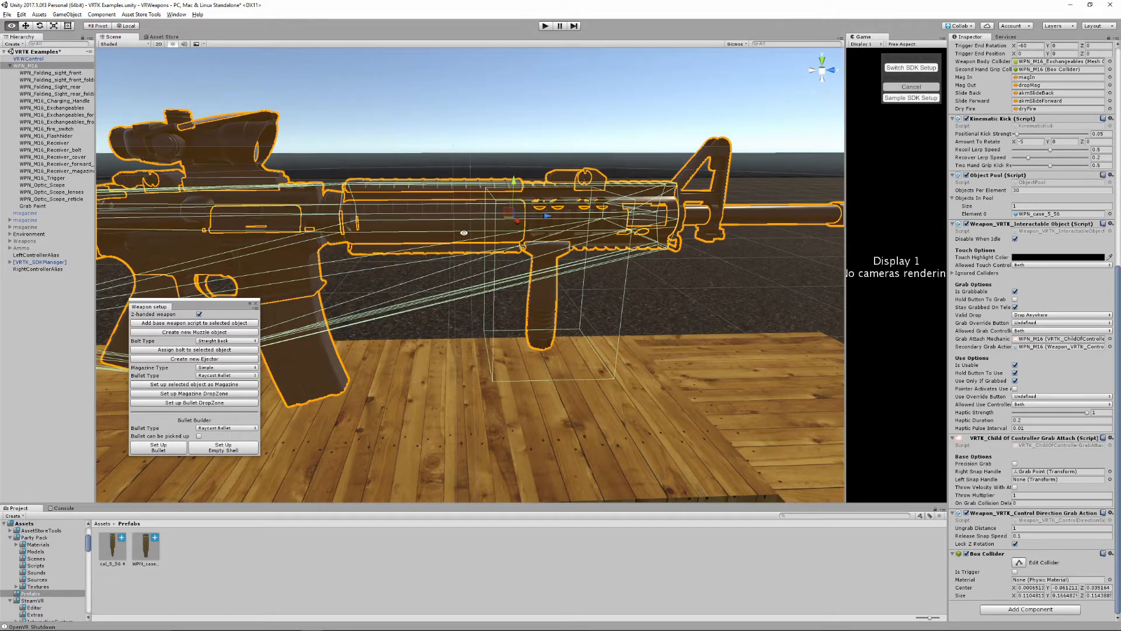
pyautogui.keyDown('alt'); pyautogui.moveTo(381, 284); pyautogui.dragTo(598, 292); pyautogui.keyUp('alt')
pyautogui.keyDown('alt'); pyautogui.moveTo(598, 292); pyautogui.dragTo(551, 280, button='right'); pyautogui.keyUp('alt')
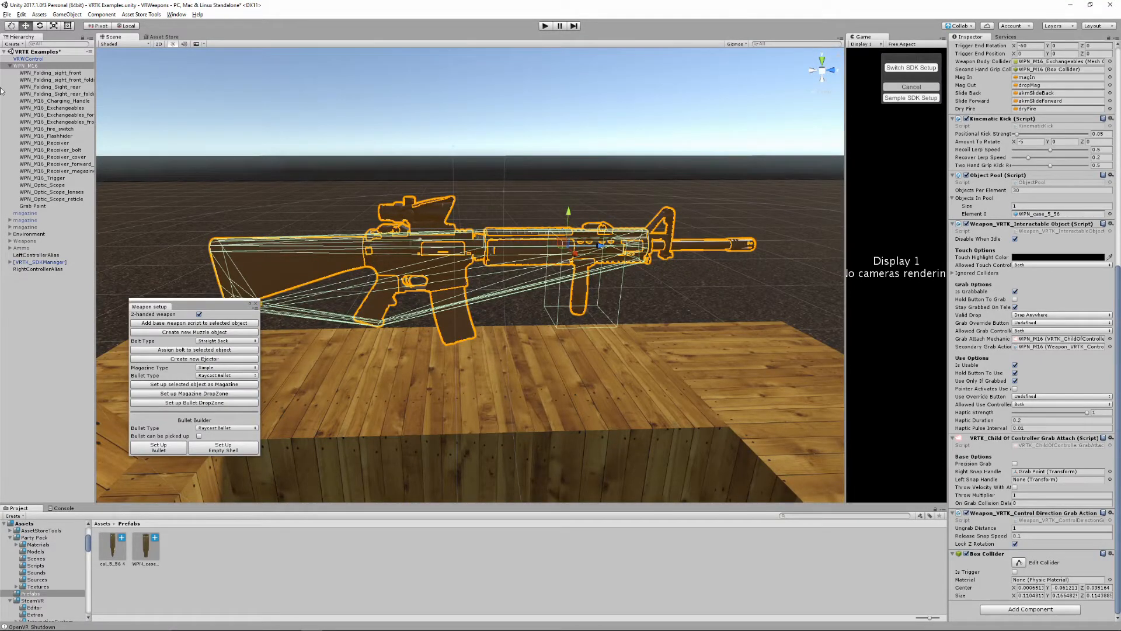
pyautogui.click(37, 74)
pyautogui.keyDown('shift'); pyautogui.click(68, 207); pyautogui.keyUp('shift')
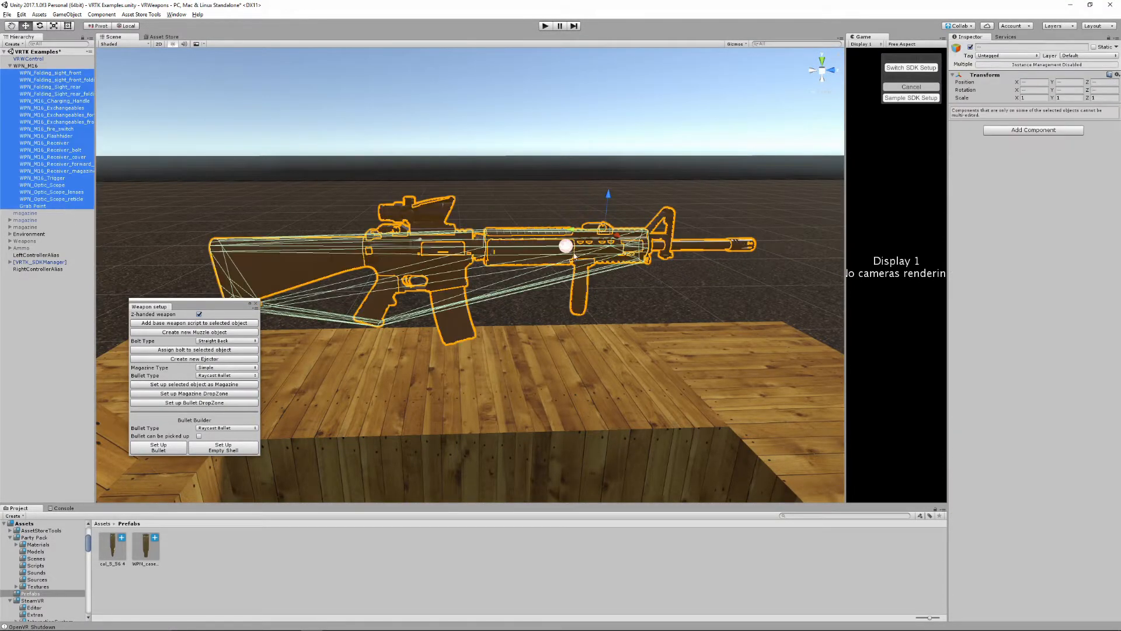
pyautogui.moveTo(571, 234); pyautogui.dragTo(737, 229)
pyautogui.moveTo(737, 229); pyautogui.dragTo(429, 246, button='middle')
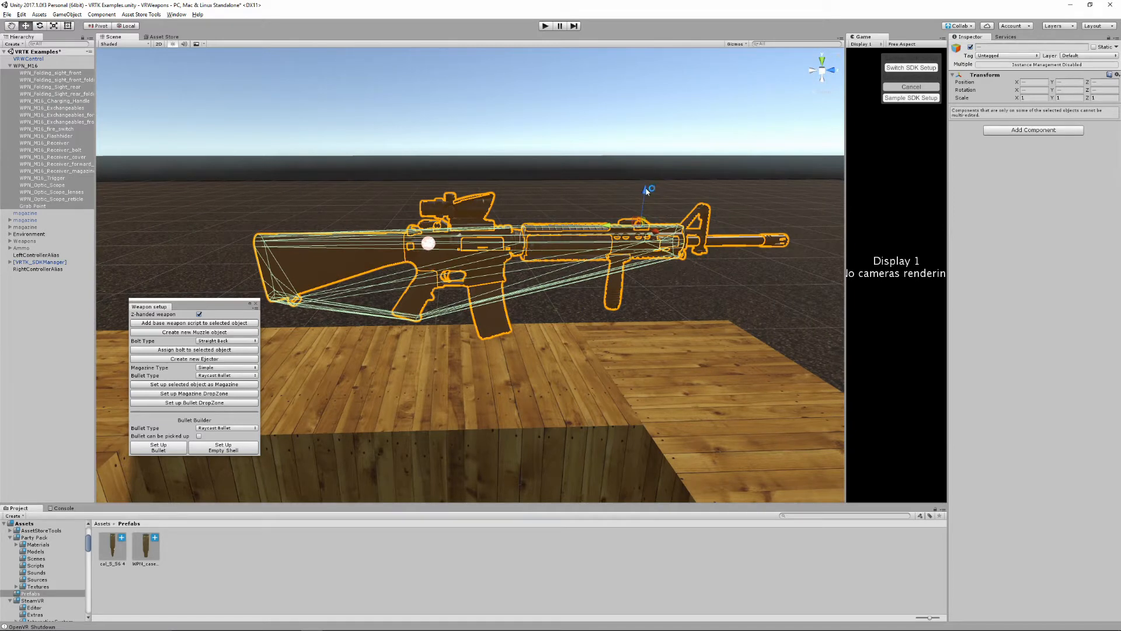
pyautogui.moveTo(645, 189); pyautogui.dragTo(657, 167)
# - Recenter WPN_M16's Box Collider on the foregrip by setting its Center to Y 0 and Z 0.37
pyautogui.click(42, 66)
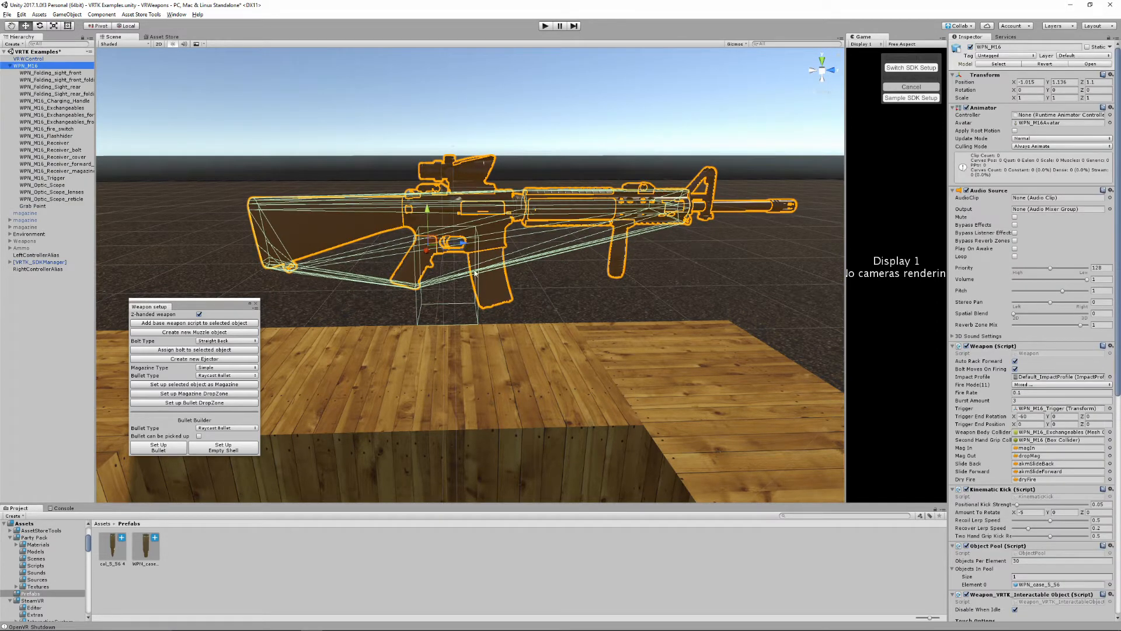
pyautogui.scroll(-10, 1034, 496)
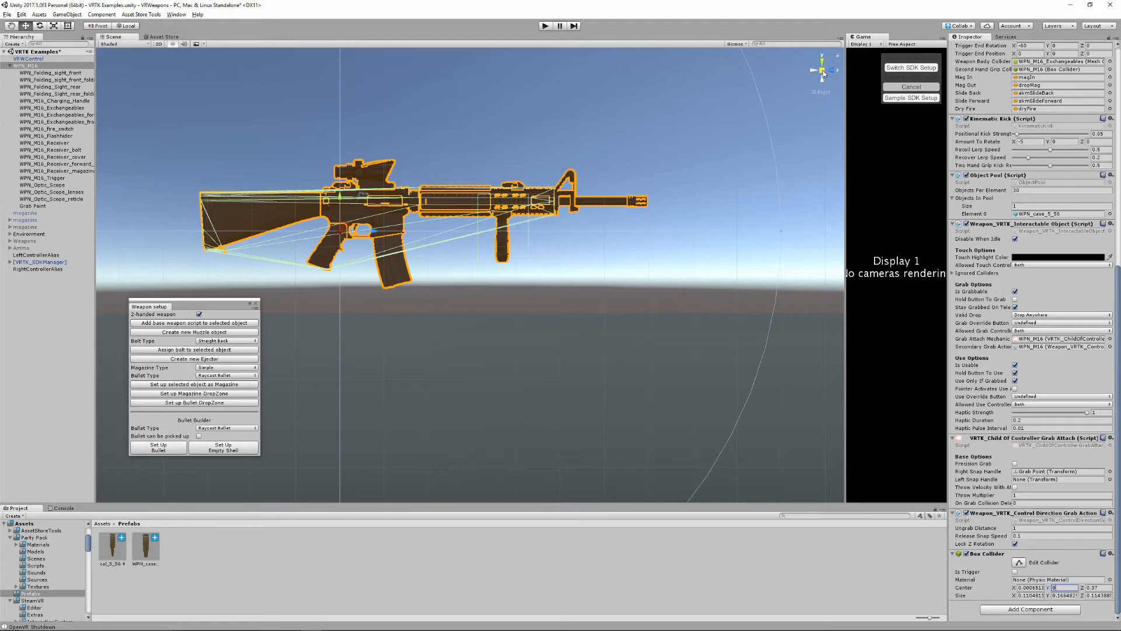
pyautogui.click(822, 70)
pyautogui.keyDown('alt'); pyautogui.moveTo(340, 177); pyautogui.dragTo(398, 204); pyautogui.keyUp('alt')
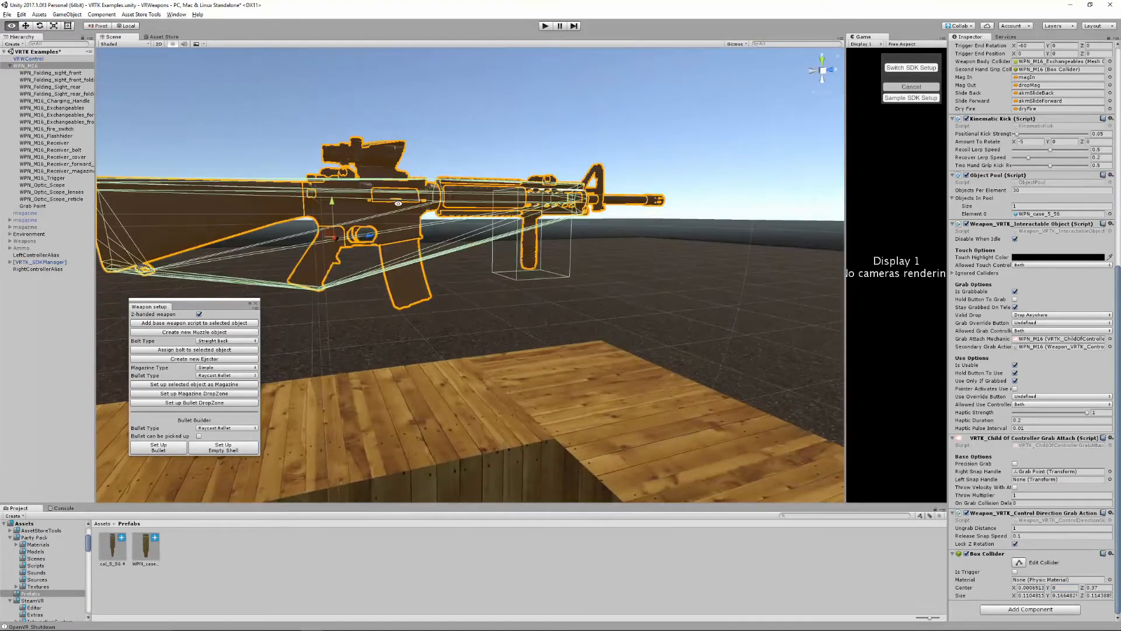
# - Move the Grab Point back to just above the pistol grip, at about Y 0.05 and Z 0.04
pyautogui.click(59, 206)
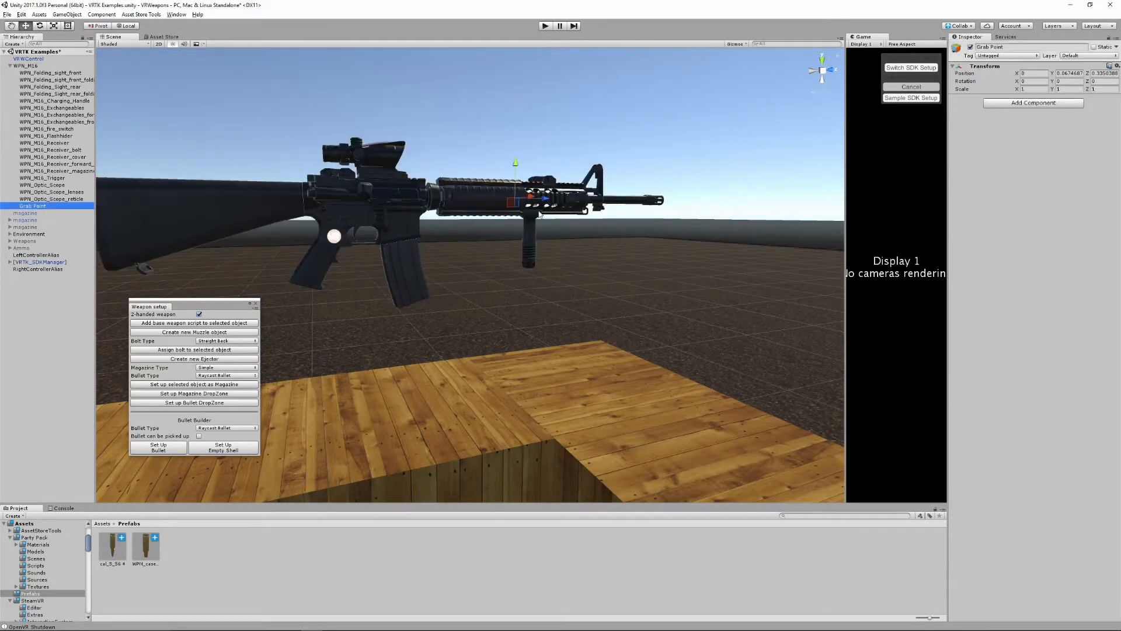
pyautogui.keyDown('alt'); pyautogui.moveTo(541, 215); pyautogui.dragTo(496, 225); pyautogui.keyUp('alt')
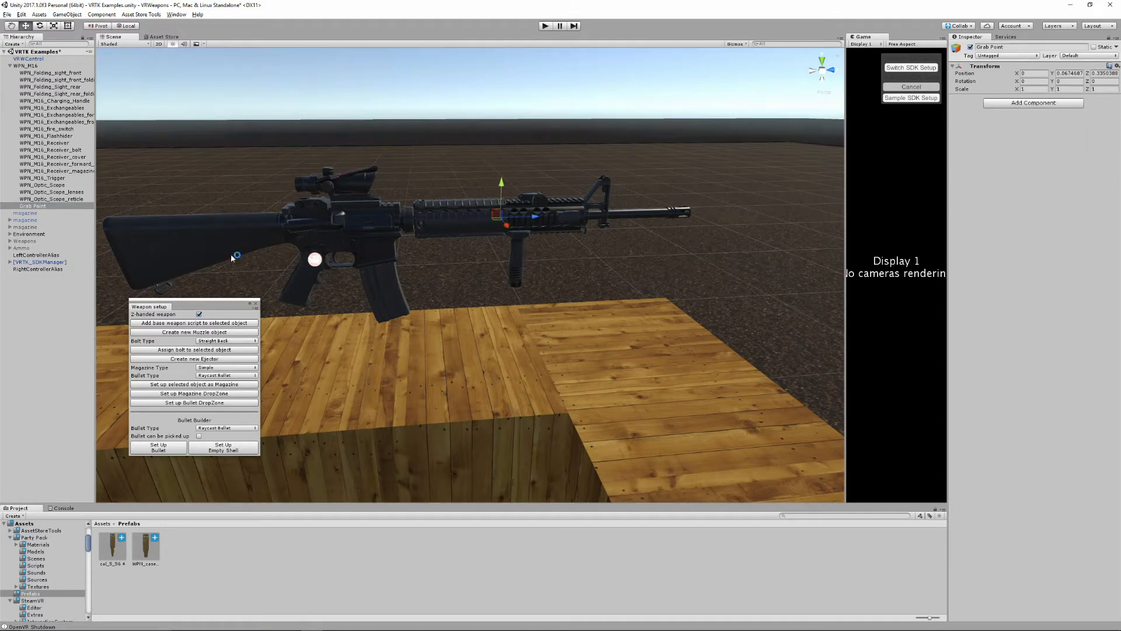
pyautogui.moveTo(538, 219); pyautogui.dragTo(397, 219)
pyautogui.moveTo(332, 186); pyautogui.dragTo(343, 189)
pyautogui.moveTo(372, 235); pyautogui.dragTo(368, 234)
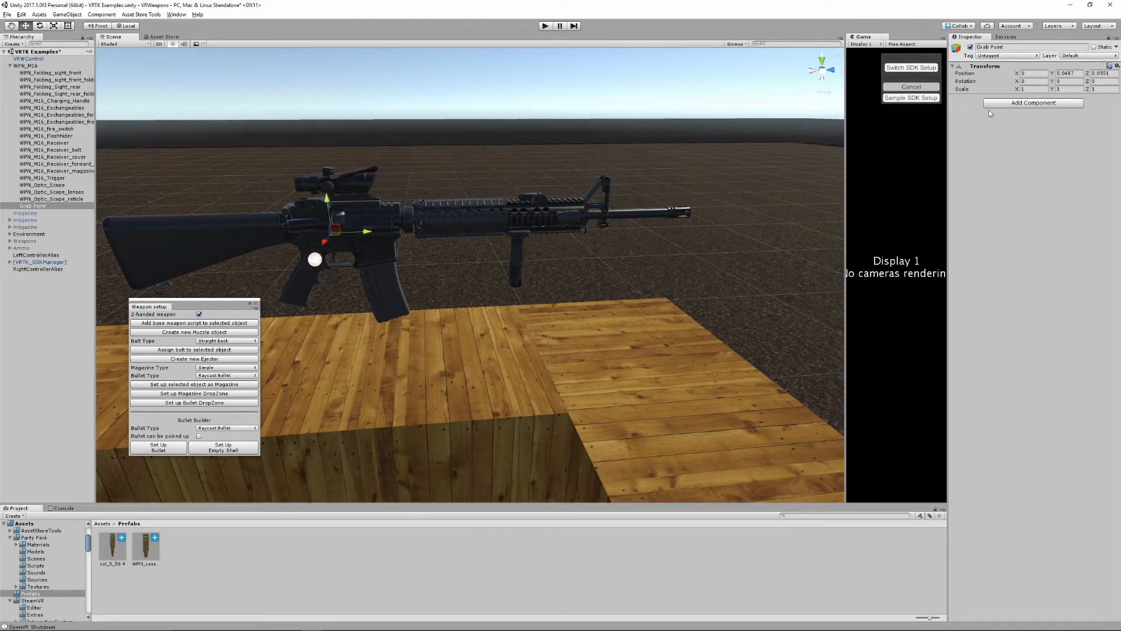
# - Set the Grab Point's X rotation to 55
pyautogui.click(1028, 80)
pyautogui.write('55')
pyautogui.keyDown('alt'); pyautogui.moveTo(493, 183); pyautogui.dragTo(323, 265); pyautogui.keyUp('alt')
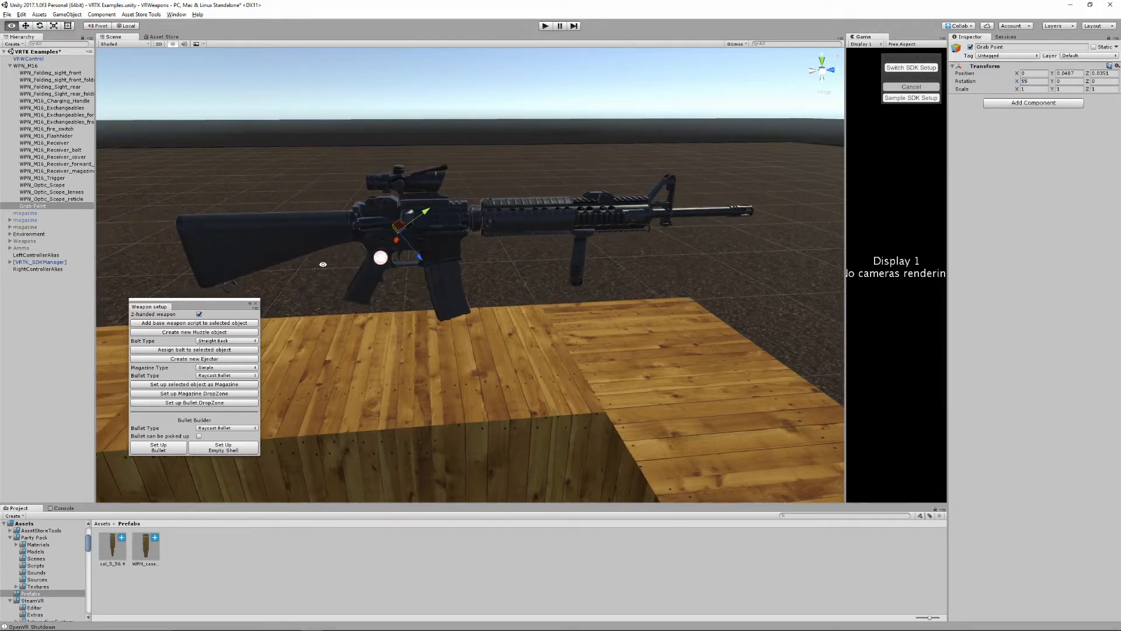
pyautogui.keyDown('alt'); pyautogui.moveTo(320, 259); pyautogui.dragTo(344, 262, button='middle'); pyautogui.keyUp('alt')
# - Create a new Muzzle object for WPN_M16 and move it forward to the end of the barrel, at about Z 0.72
pyautogui.click(37, 67)
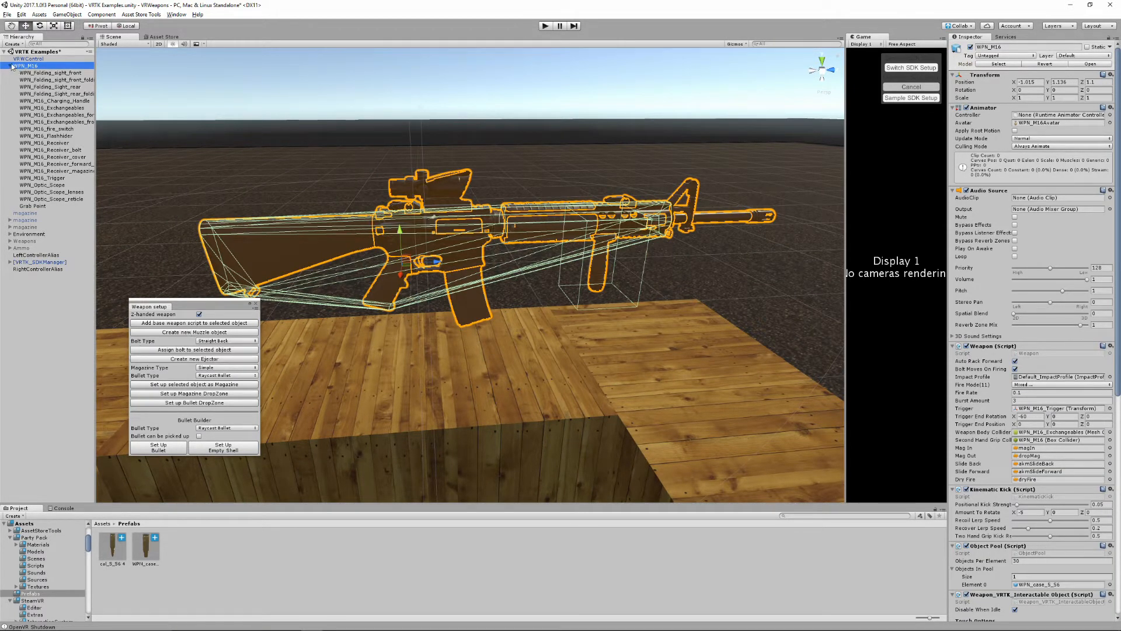
pyautogui.click(174, 332)
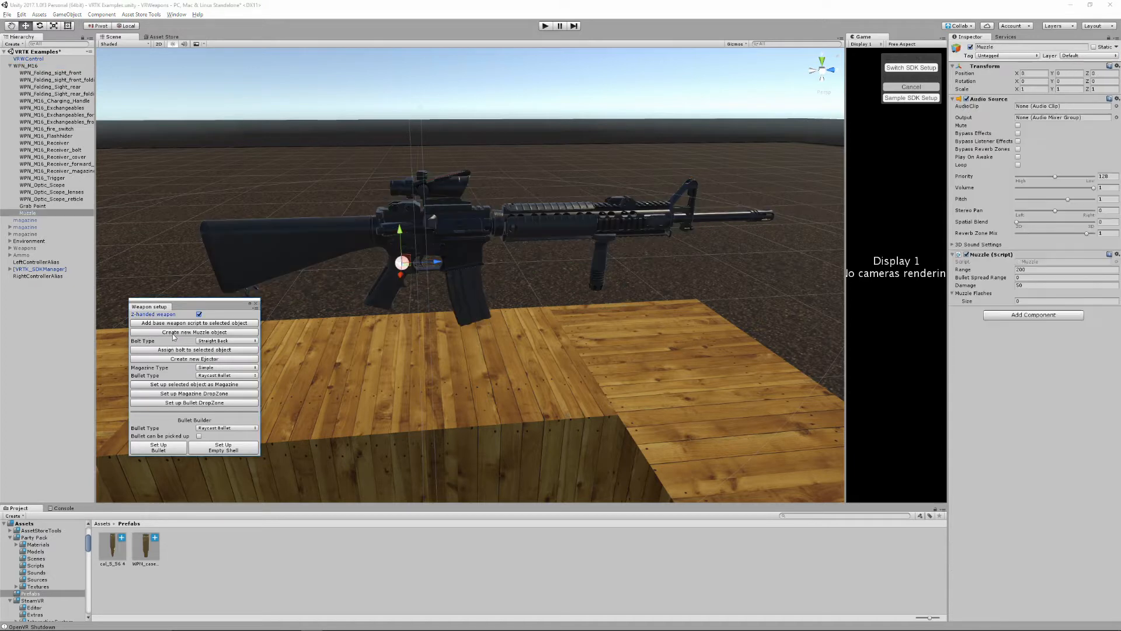
pyautogui.keyDown('alt'); pyautogui.moveTo(420, 270); pyautogui.dragTo(487, 264); pyautogui.keyUp('alt')
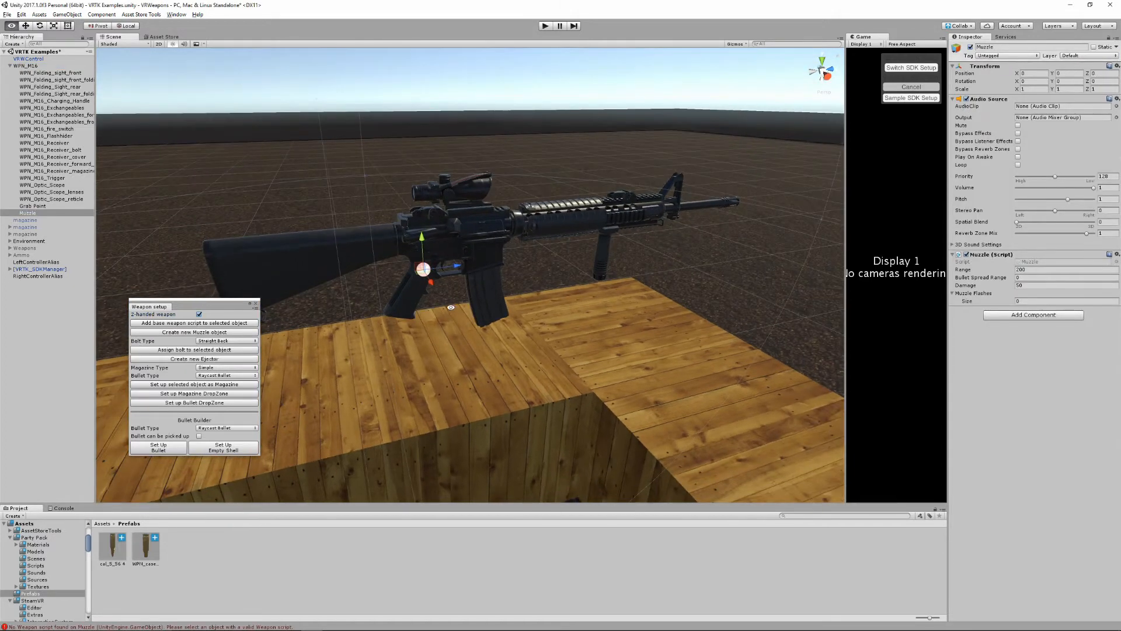
pyautogui.moveTo(551, 255); pyautogui.dragTo(741, 216)
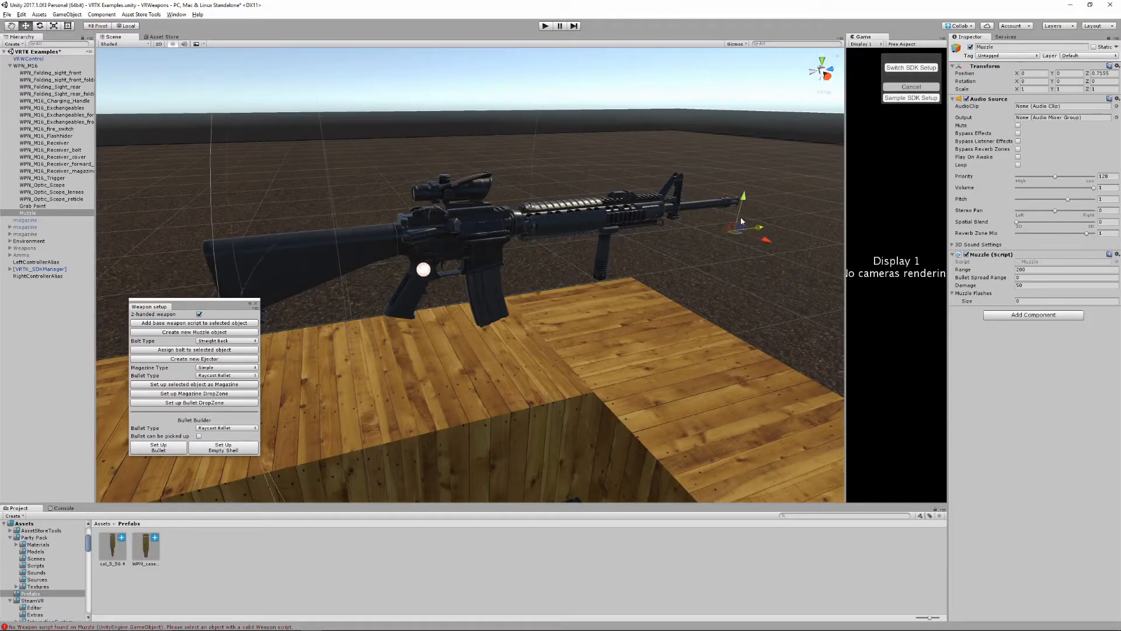
# - Align the Muzzle object with the barrel's tip using straight side and front views, at about Y 0.067 and Z 0.696
pyautogui.click(828, 75)
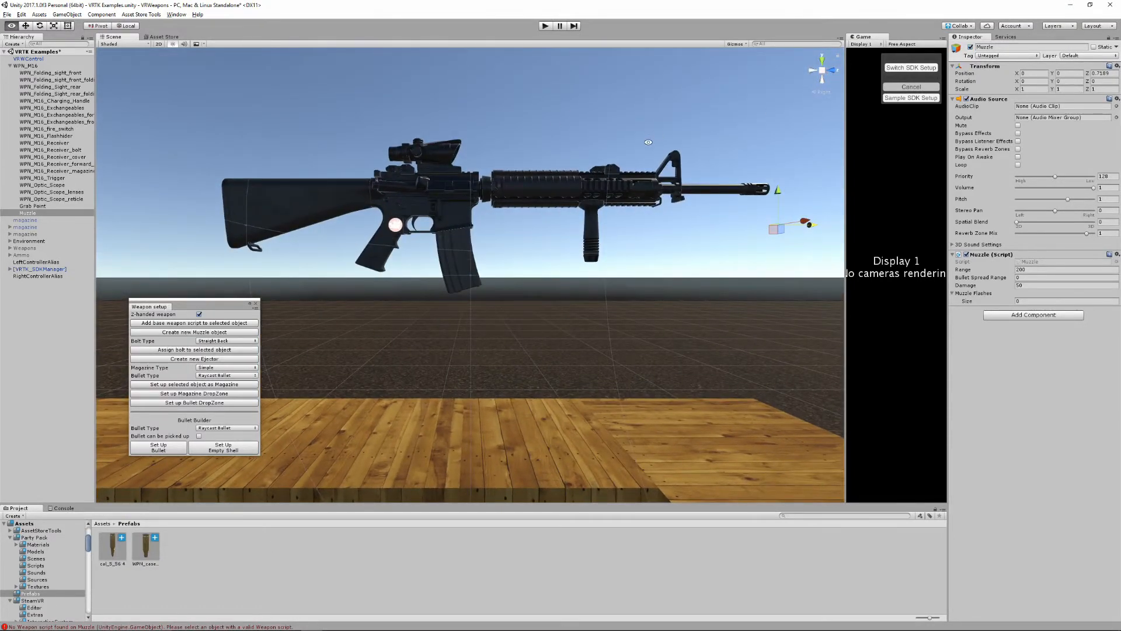
pyautogui.click(824, 74)
pyautogui.click(825, 72)
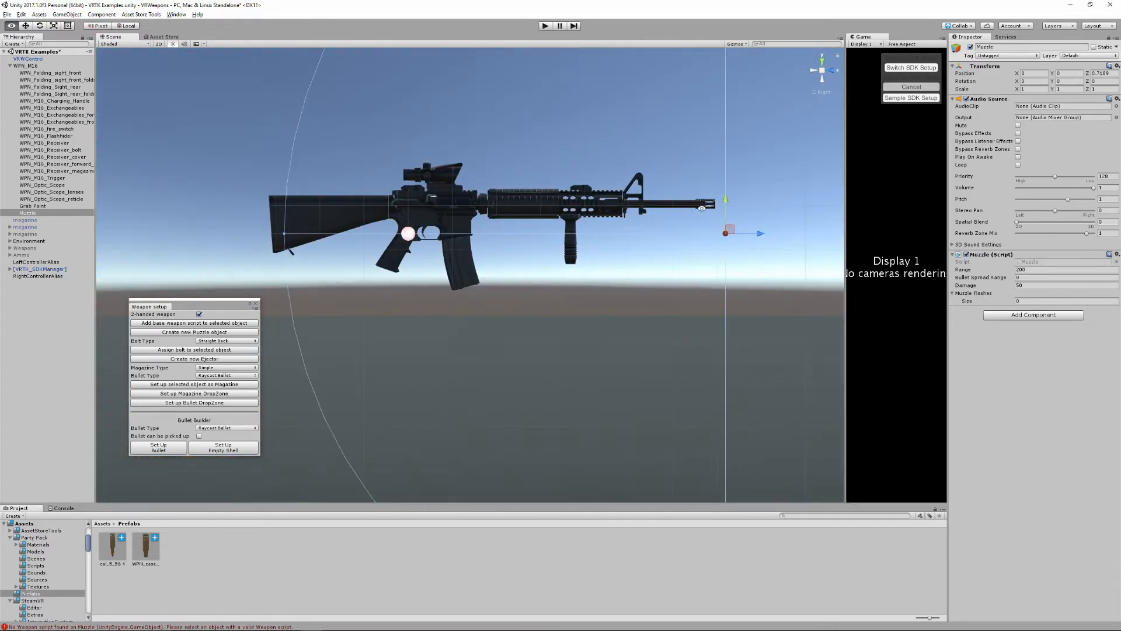
pyautogui.keyDown('alt'); pyautogui.moveTo(702, 208); pyautogui.dragTo(540, 263, button='middle'); pyautogui.keyUp('alt')
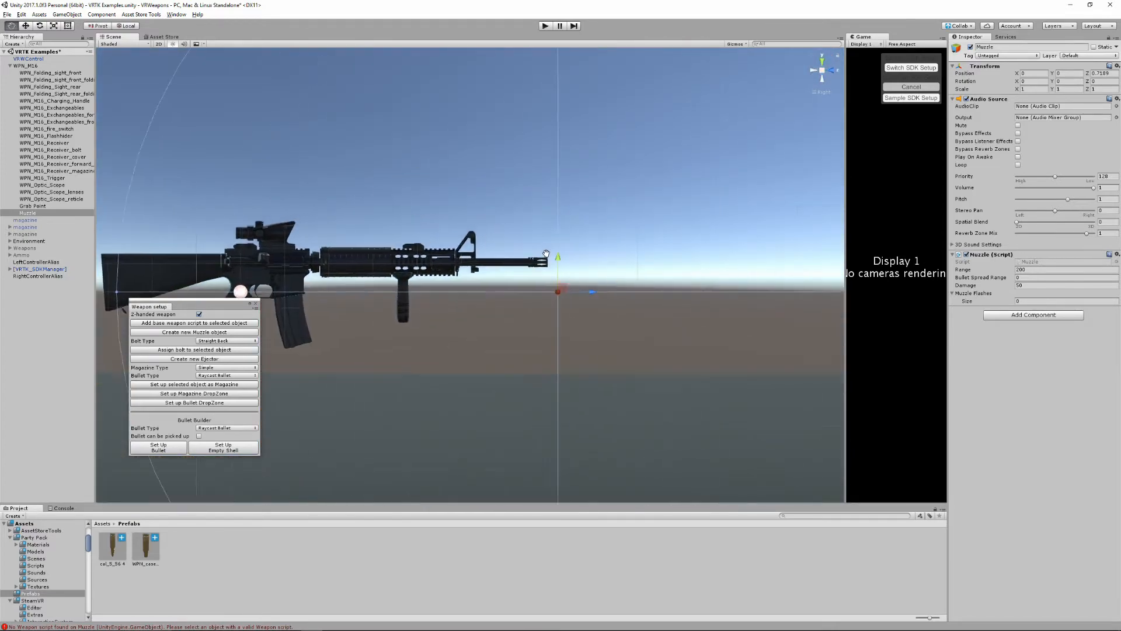
pyautogui.keyDown('alt'); pyautogui.moveTo(540, 263); pyautogui.dragTo(592, 285, button='right'); pyautogui.keyUp('alt')
pyautogui.moveTo(665, 279); pyautogui.dragTo(665, 209)
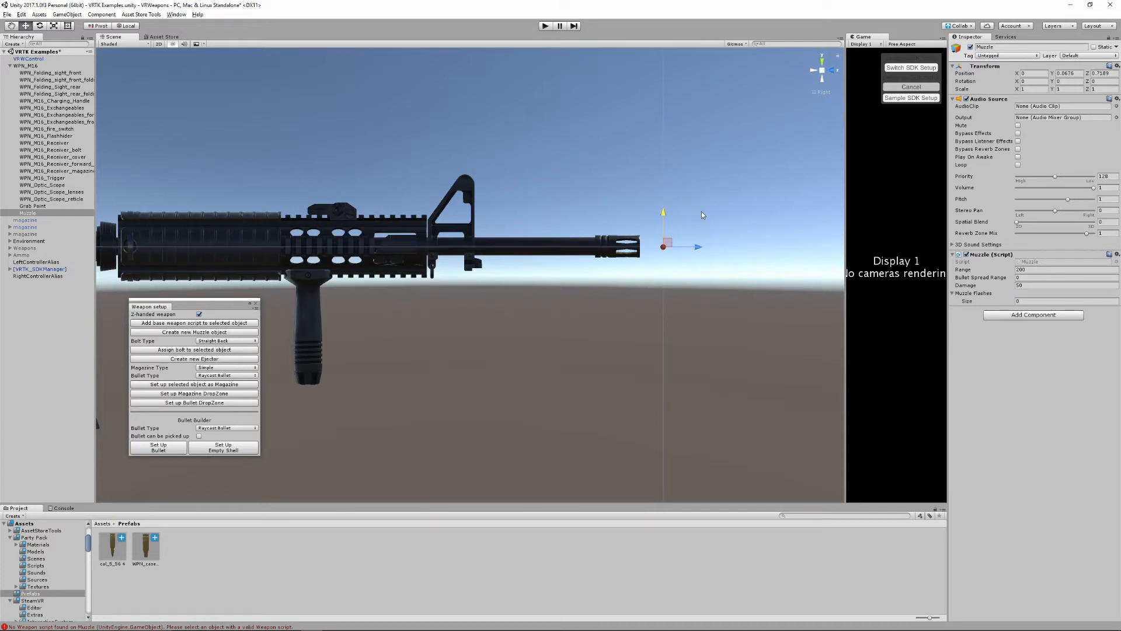
pyautogui.moveTo(698, 245); pyautogui.dragTo(677, 250)
pyautogui.click(831, 71)
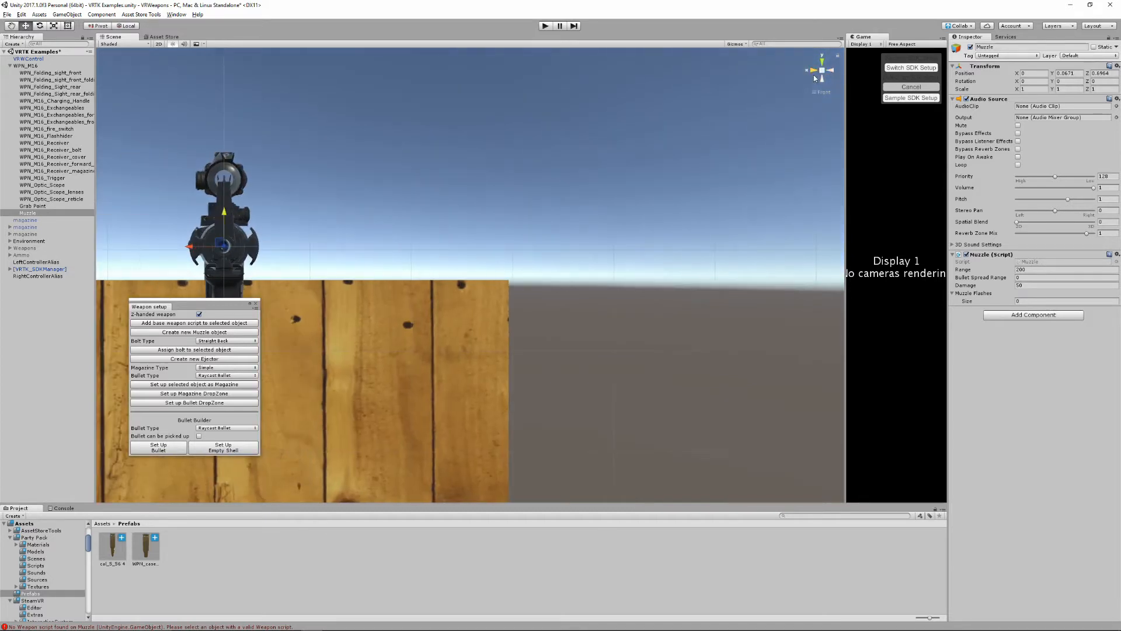
pyautogui.click(823, 73)
pyautogui.keyDown('alt'); pyautogui.moveTo(246, 196); pyautogui.dragTo(596, 227); pyautogui.keyUp('alt')
pyautogui.scroll(-1, 465, 233)
pyautogui.keyDown('alt'); pyautogui.moveTo(596, 227); pyautogui.dragTo(596, 111, button='middle'); pyautogui.keyUp('alt')
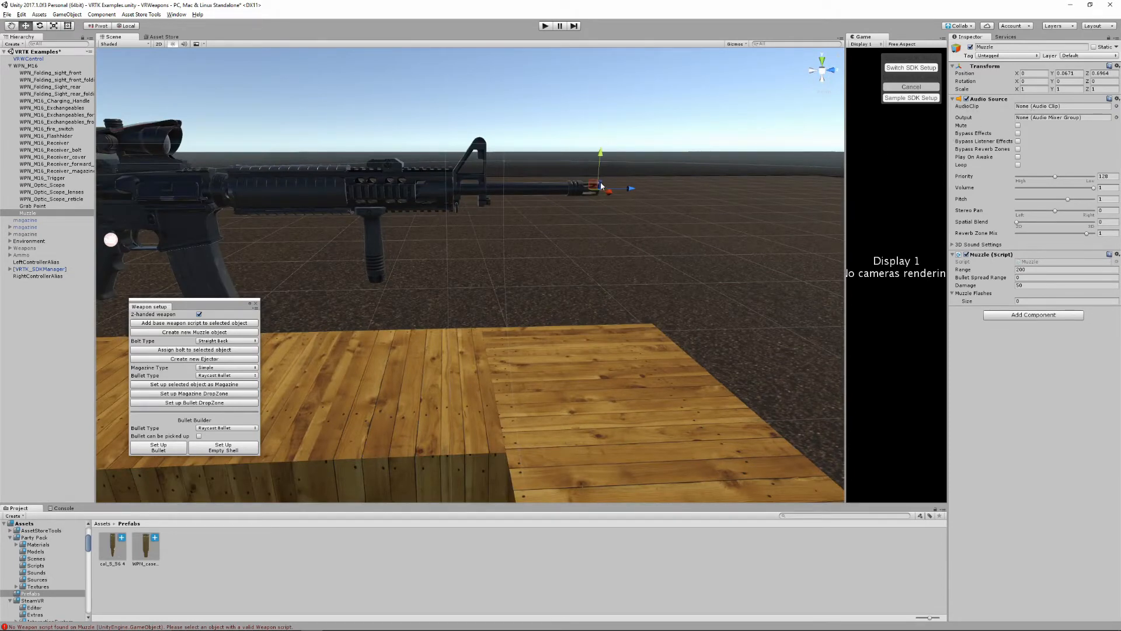
# - Assign M4A1_fire from the VRWeapons Audio folder as the AudioClip of the Muzzle's Audio Source
pyautogui.click(103, 523)
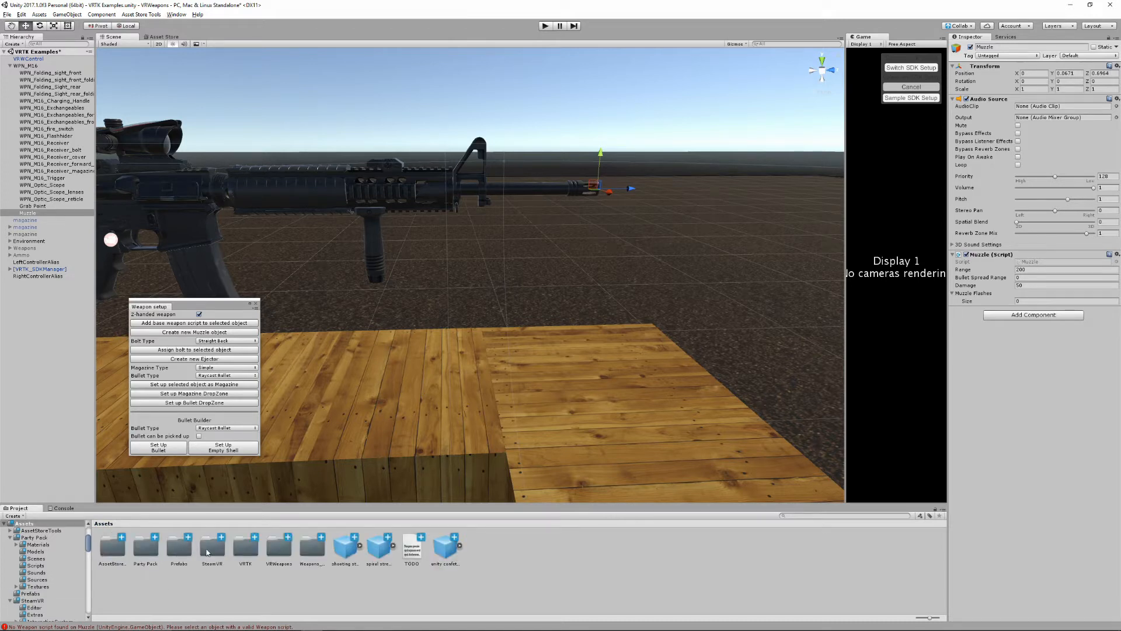
pyautogui.doubleClick(279, 546)
pyautogui.doubleClick(112, 546)
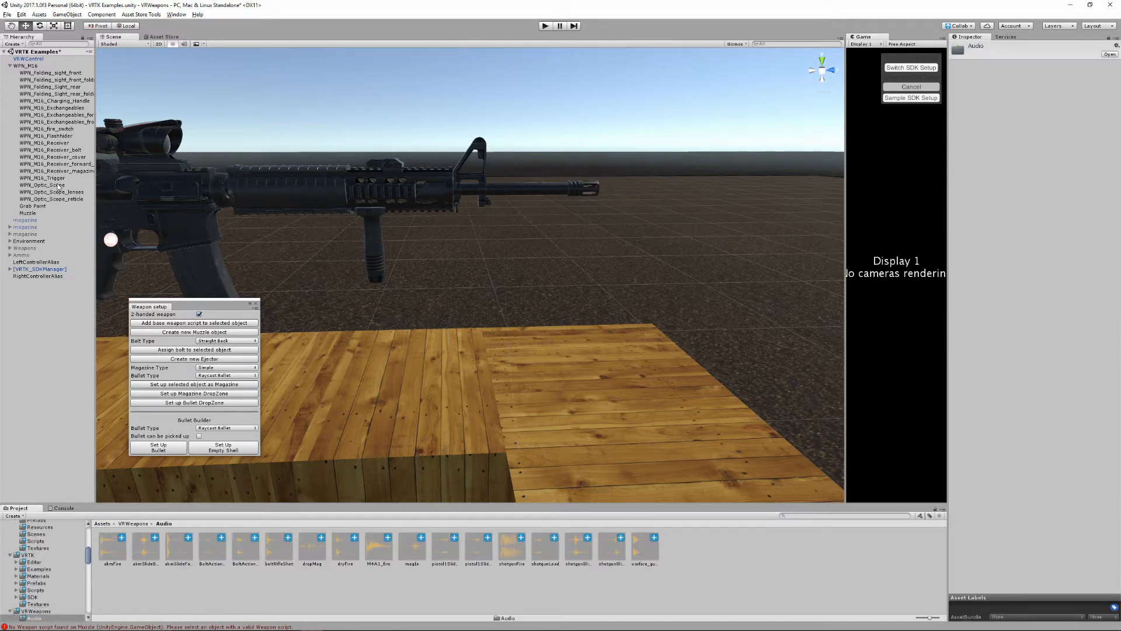
pyautogui.click(29, 213)
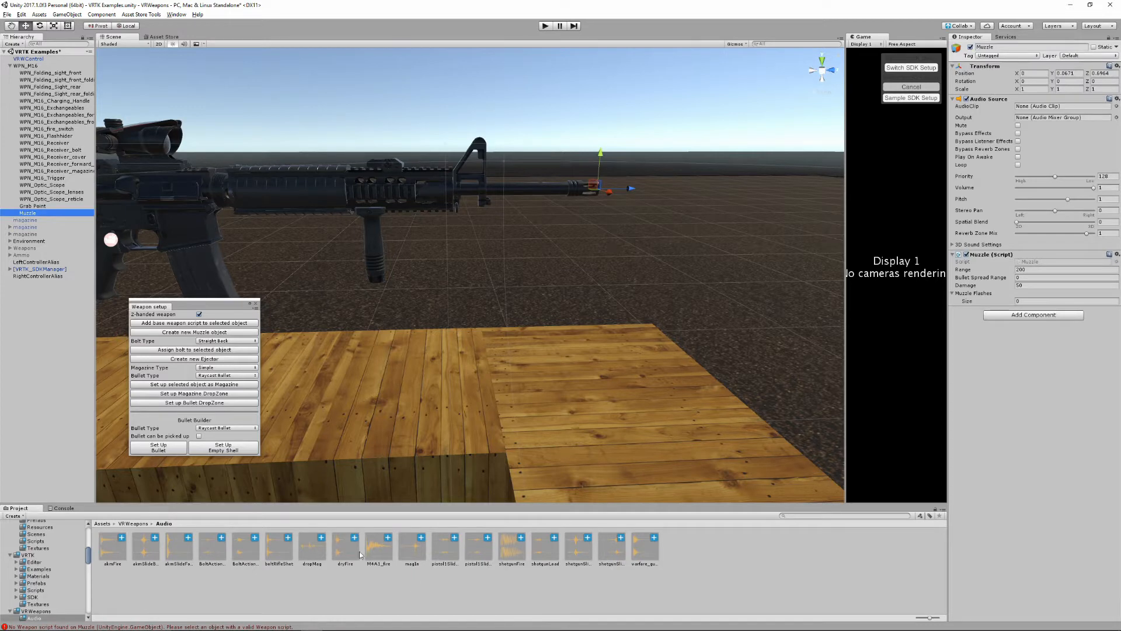
pyautogui.moveTo(379, 554); pyautogui.dragTo(1023, 110)
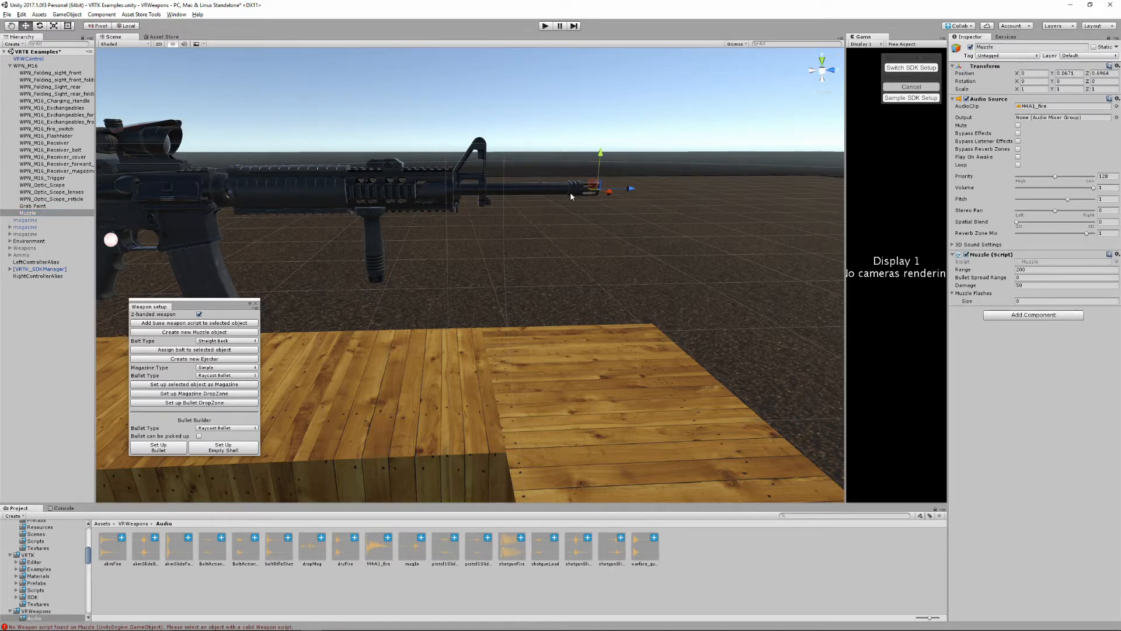
# - Examine the Muzzle script's Range, Bullet Spread Range and Damage fields and the red Shooting Target's Health Manager settings
pyautogui.moveTo(572, 189); pyautogui.dragTo(605, 119, button='middle')
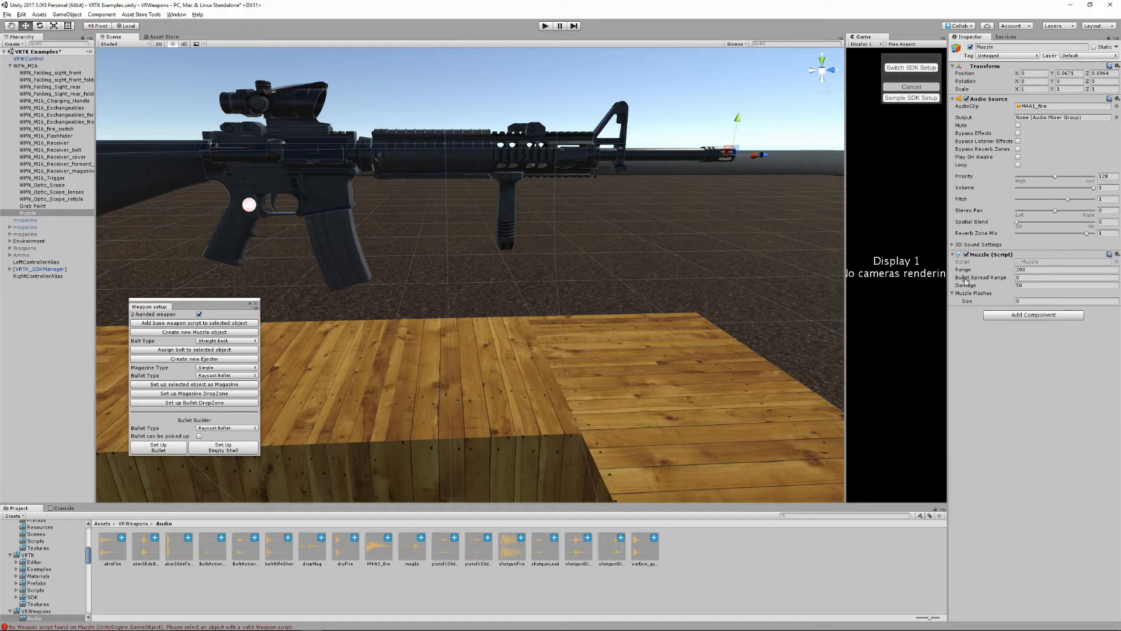
pyautogui.click(1024, 271)
pyautogui.scroll(-8, 531, 142)
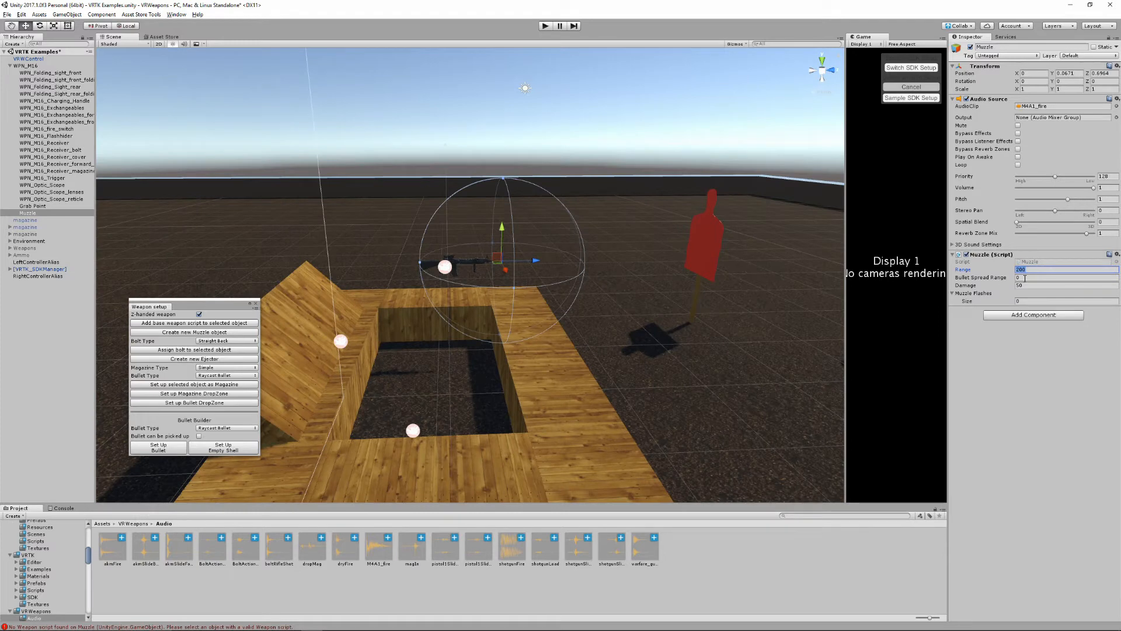
pyautogui.click(1024, 279)
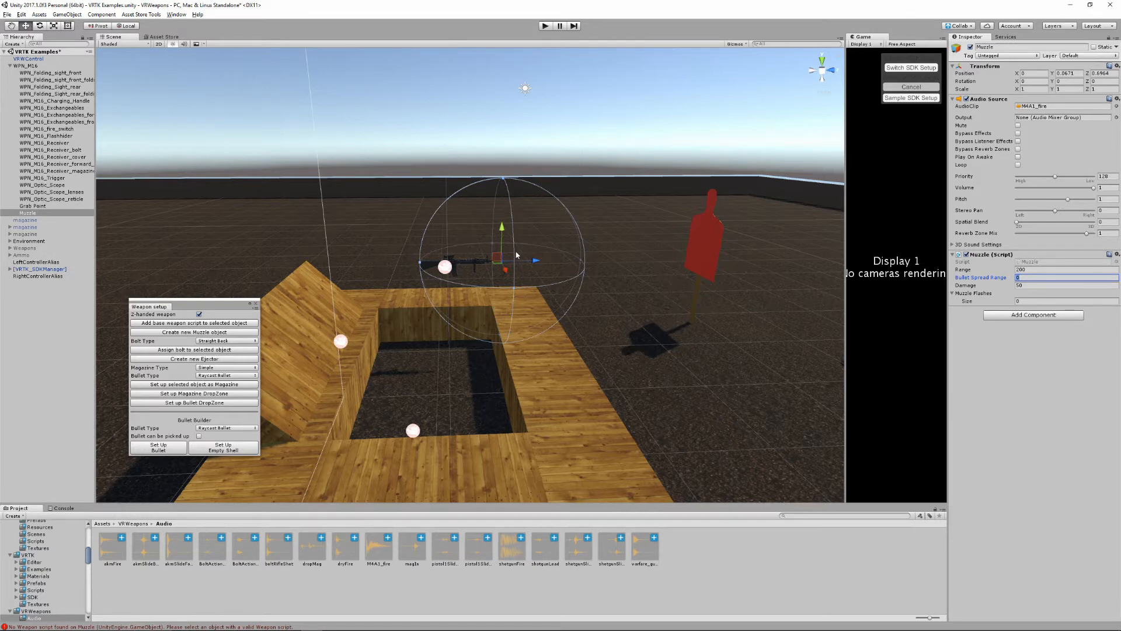
pyautogui.scroll(5, 516, 254)
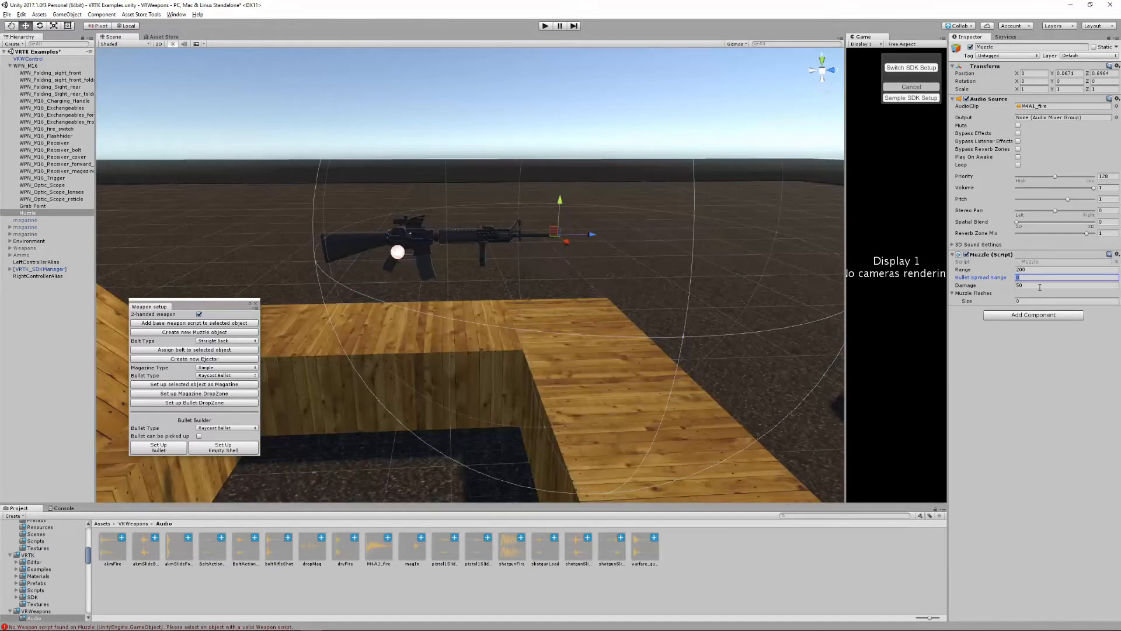
pyautogui.moveTo(565, 255); pyautogui.dragTo(482, 253, button='middle')
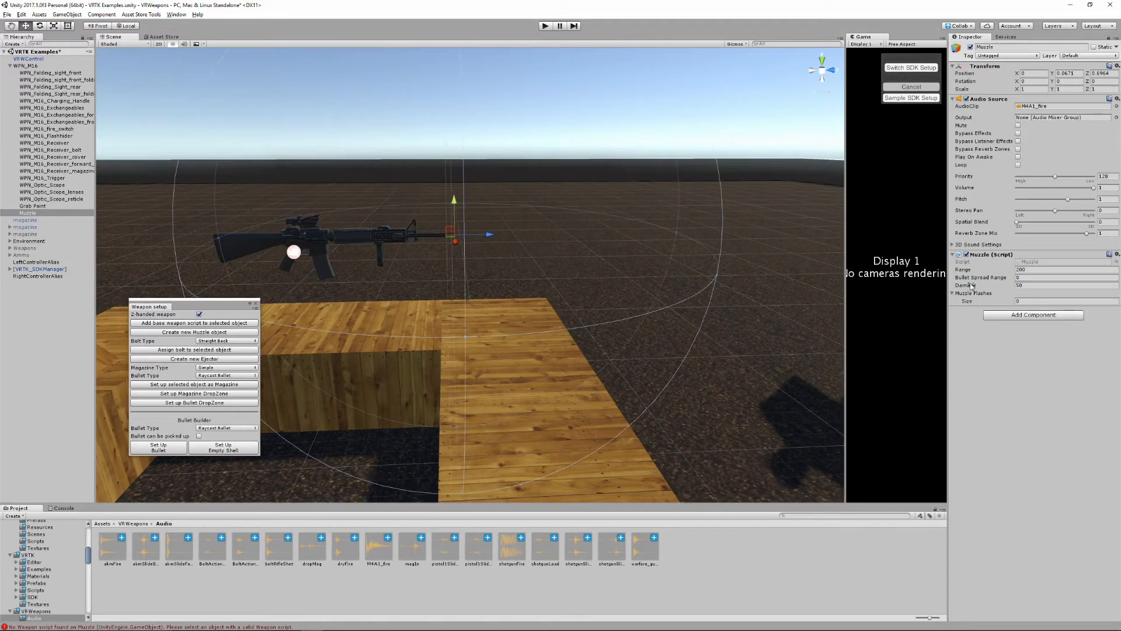
pyautogui.click(1000, 286)
pyautogui.moveTo(719, 191); pyautogui.dragTo(783, 193, button='right')
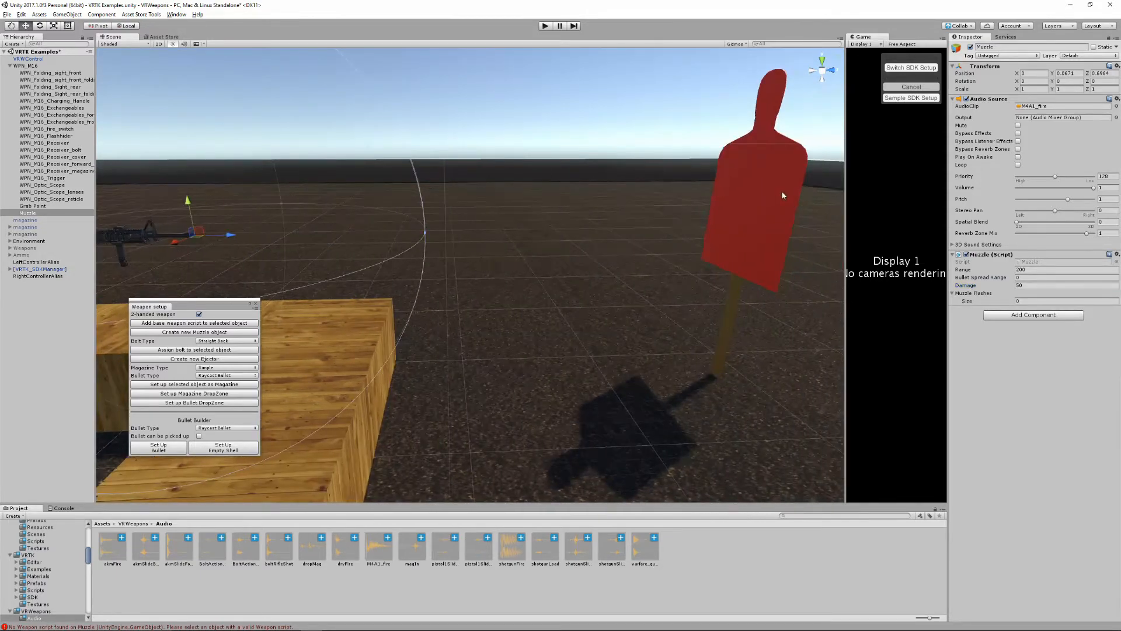
pyautogui.click(783, 193)
pyautogui.moveTo(783, 193); pyautogui.dragTo(421, 266, button='middle')
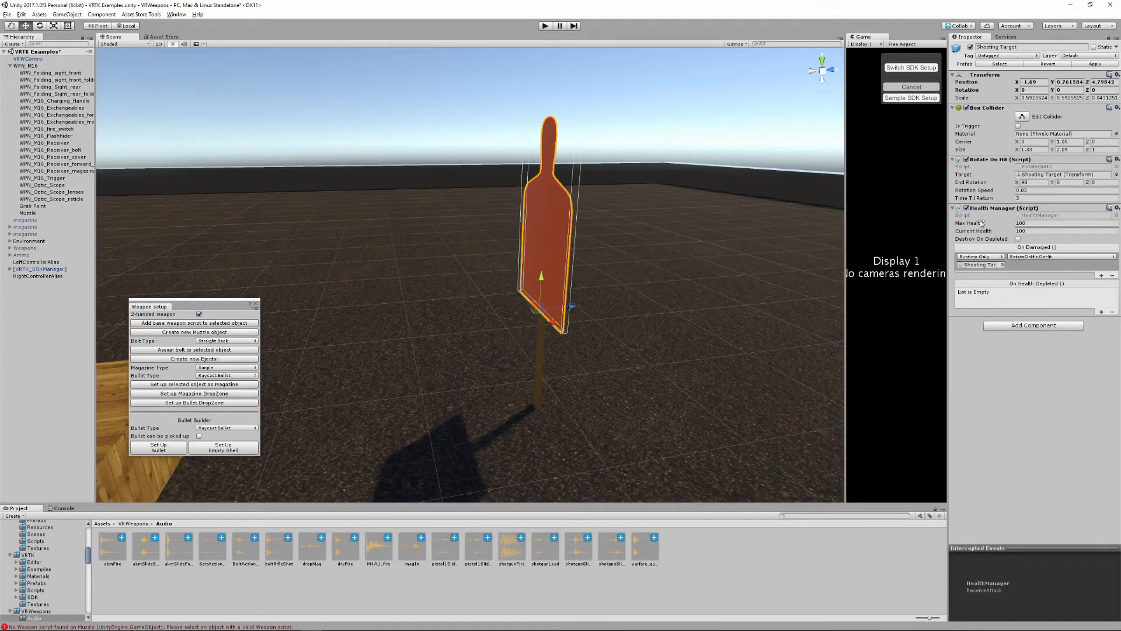
pyautogui.moveTo(672, 263); pyautogui.dragTo(543, 288, button='right')
# - Add the MuzzleFlash prefab from the VRWeapons Prefabs folder to the Muzzle object's Muzzle Flashes
pyautogui.click(41, 213)
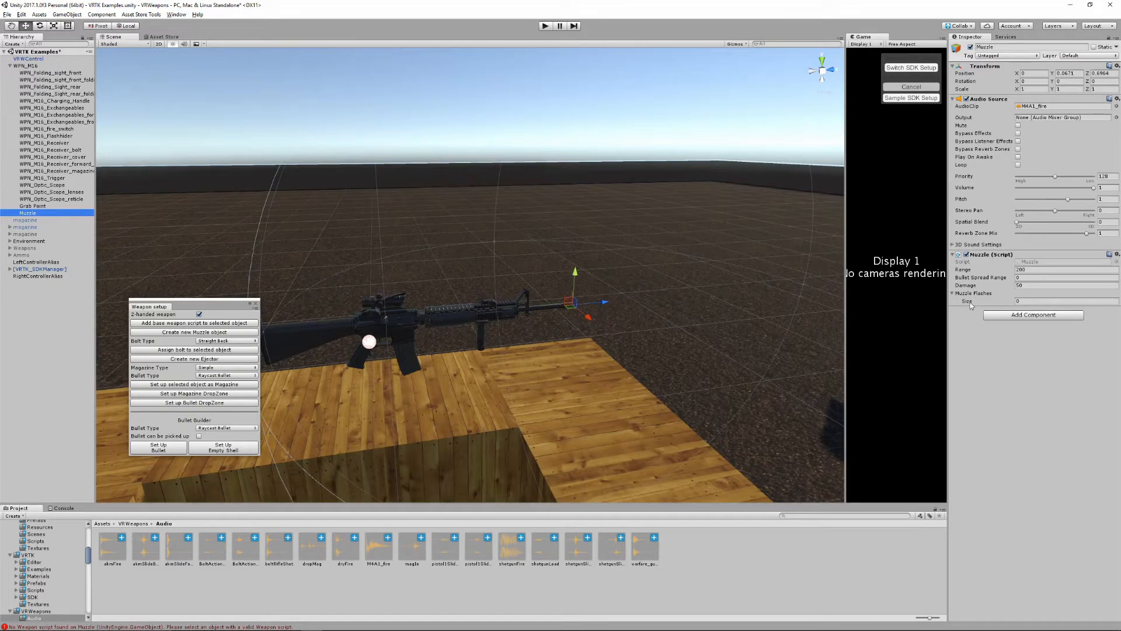
pyautogui.moveTo(971, 295)
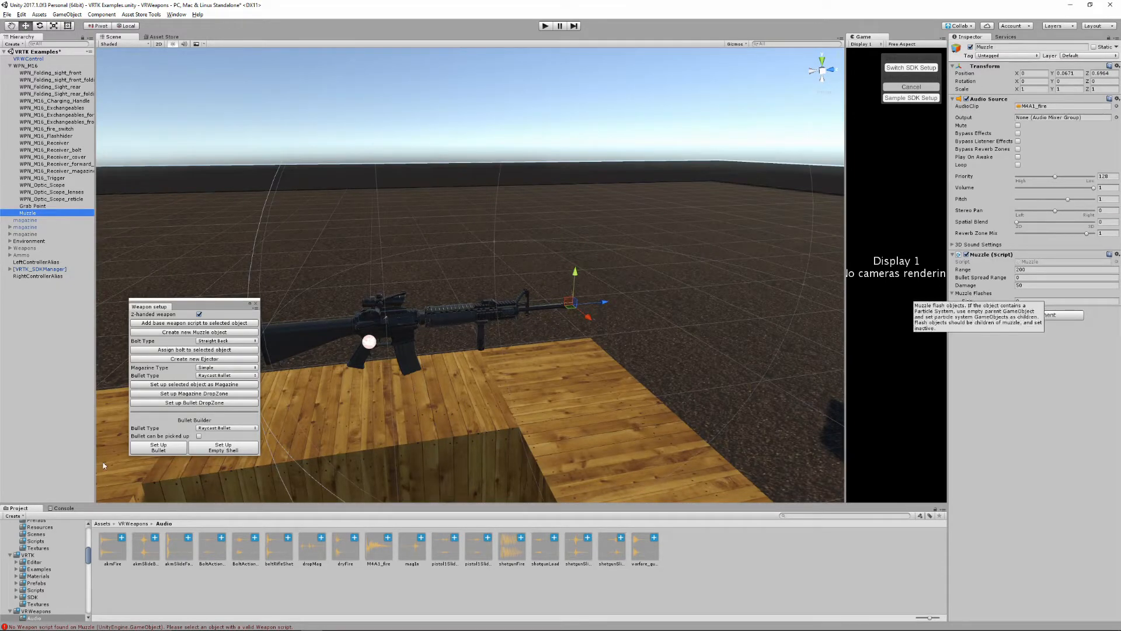
pyautogui.click(133, 524)
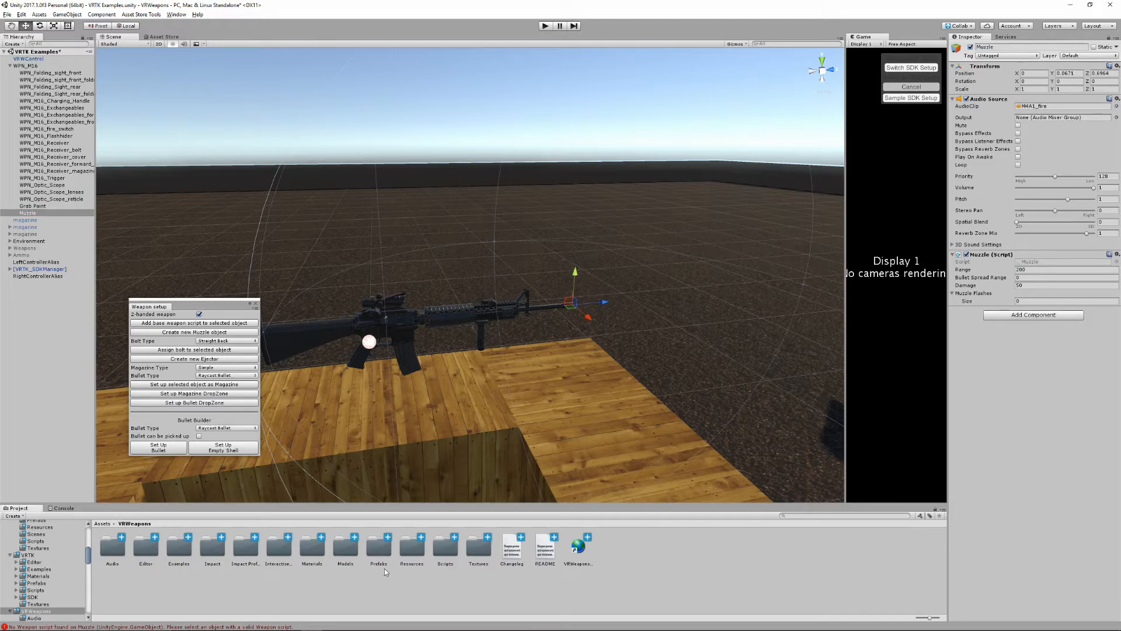
pyautogui.doubleClick(378, 548)
pyautogui.click(178, 548)
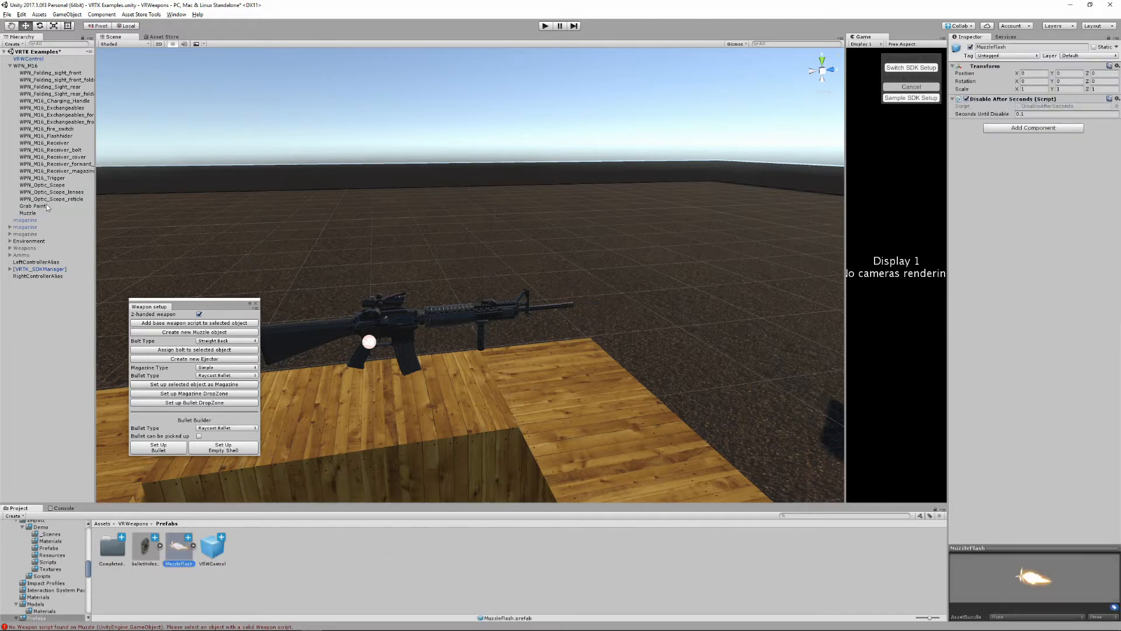
pyautogui.click(27, 213)
pyautogui.moveTo(178, 547); pyautogui.dragTo(975, 294)
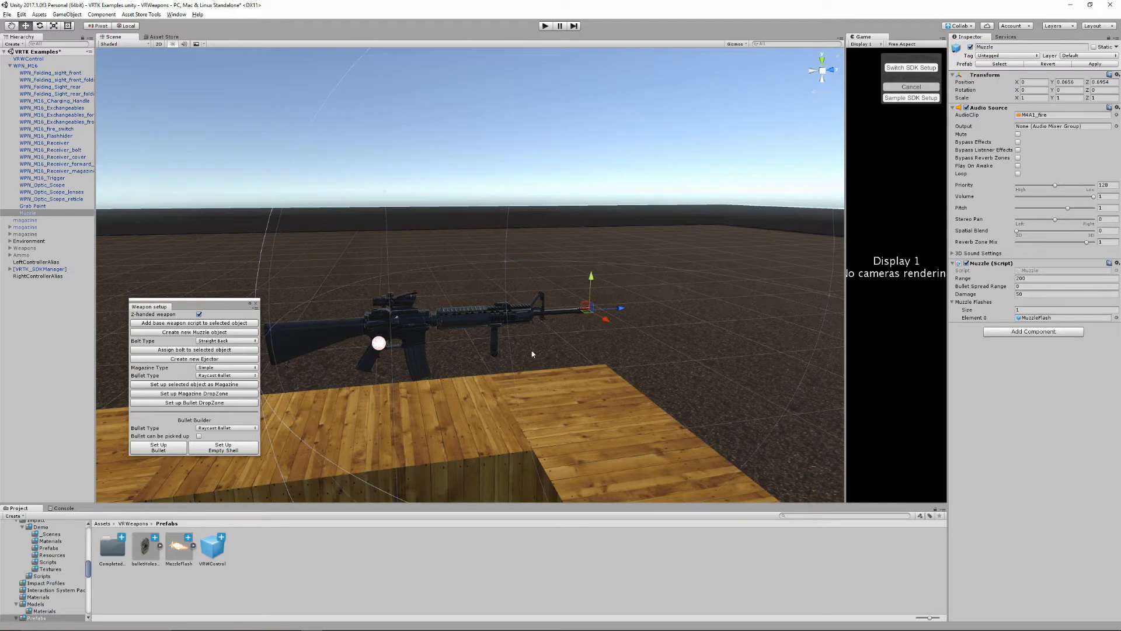
# - Rotate WPN_M16_Receiver_cover downward on its hinge to expose the bolt, to an X rotation of about 87
pyautogui.moveTo(389, 314); pyautogui.dragTo(461, 305, button='middle')
pyautogui.scroll(10, 468, 307)
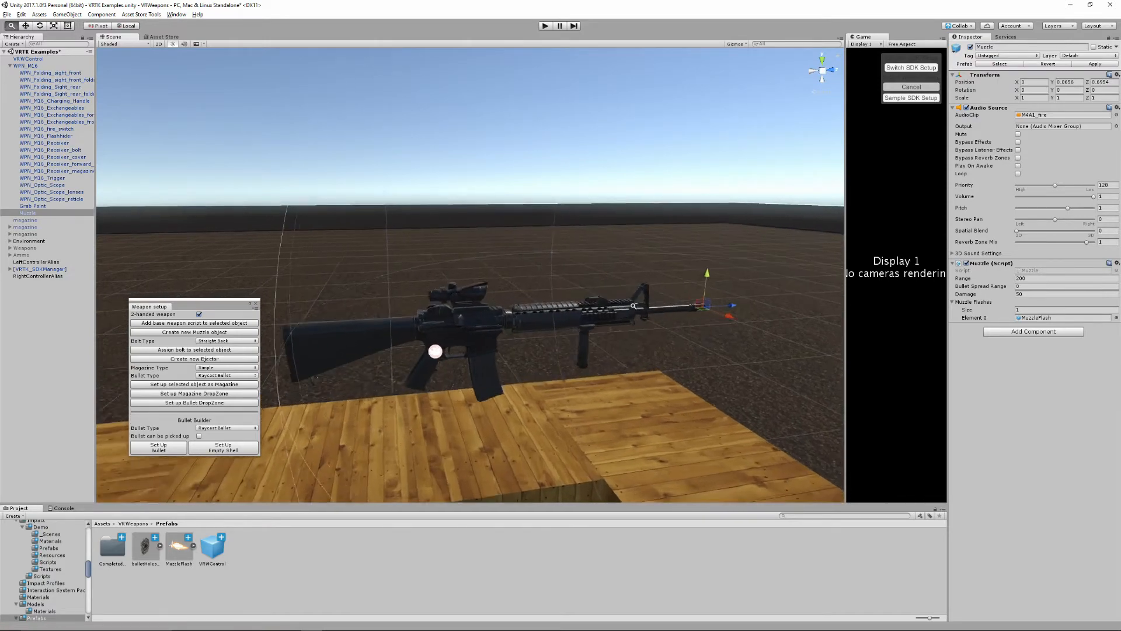
pyautogui.moveTo(547, 333); pyautogui.dragTo(575, 239, button='middle')
pyautogui.scroll(3, 576, 240)
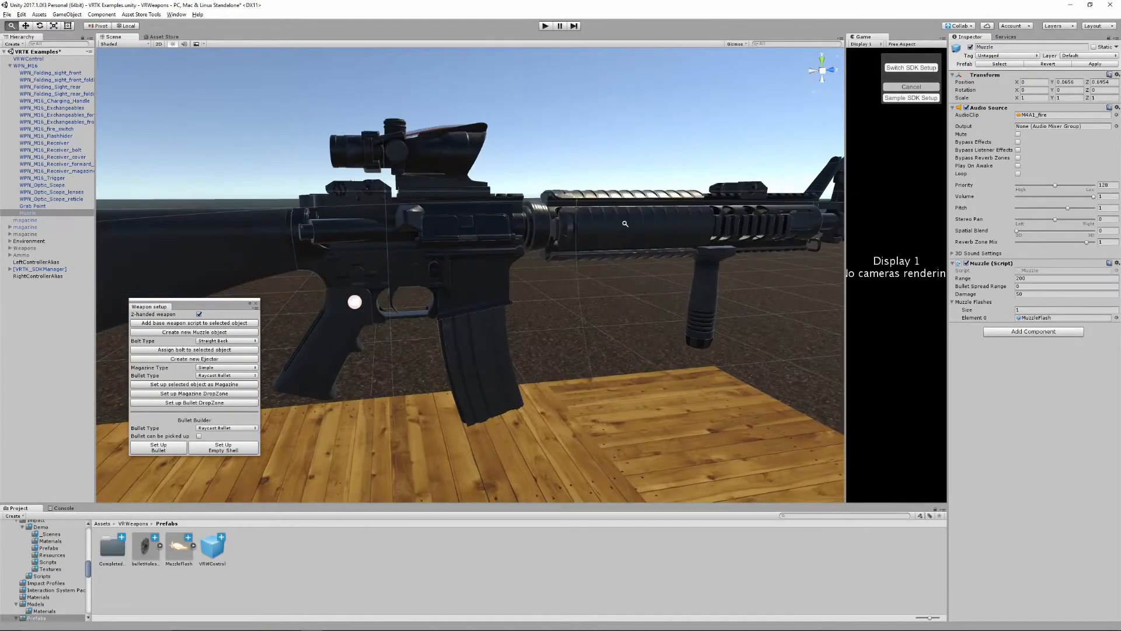
pyautogui.click(455, 223)
pyautogui.scroll(3, 454, 223)
pyautogui.keyDown('alt'); pyautogui.moveTo(375, 255); pyautogui.dragTo(444, 266); pyautogui.keyUp('alt')
pyautogui.moveTo(413, 271); pyautogui.dragTo(452, 292, button='middle')
pyautogui.keyDown('alt'); pyautogui.moveTo(382, 303); pyautogui.dragTo(451, 292, button='right'); pyautogui.keyUp('alt')
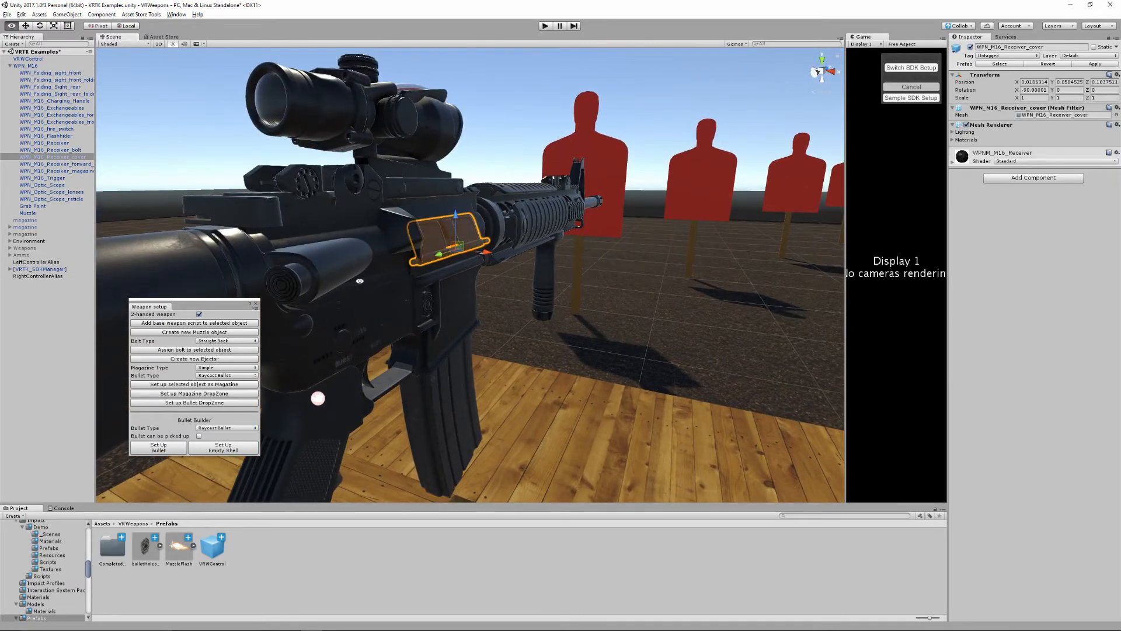
pyautogui.keyDown('alt'); pyautogui.moveTo(456, 282); pyautogui.dragTo(393, 271); pyautogui.keyUp('alt')
pyautogui.press('e')
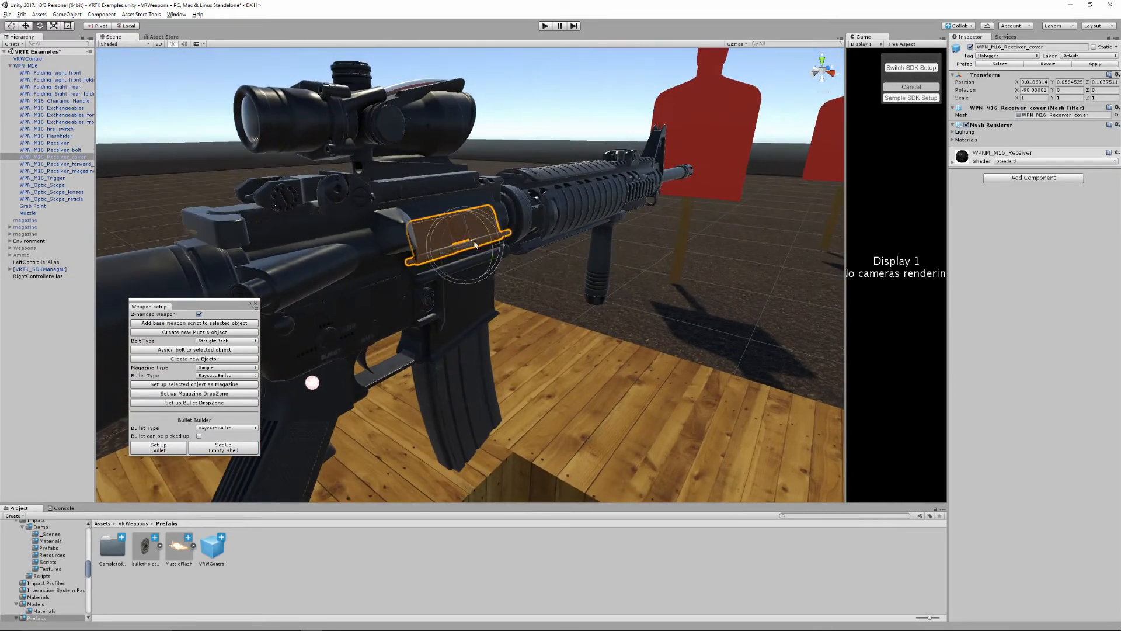
pyautogui.moveTo(476, 220); pyautogui.dragTo(507, 296)
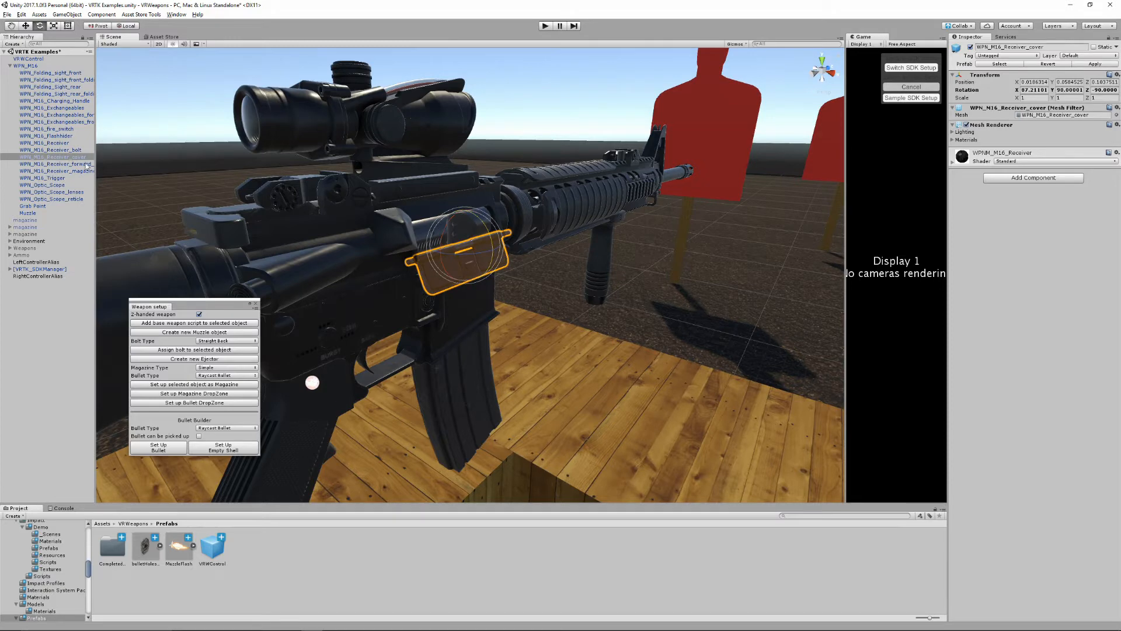
# - Make WPN_M16_Receiver_bolt a child of WPN_M16_Charging_Handle, accepting the break of the prefab instance
pyautogui.click(70, 151)
pyautogui.keyDown('alt'); pyautogui.moveTo(731, 240); pyautogui.dragTo(593, 247); pyautogui.keyUp('alt')
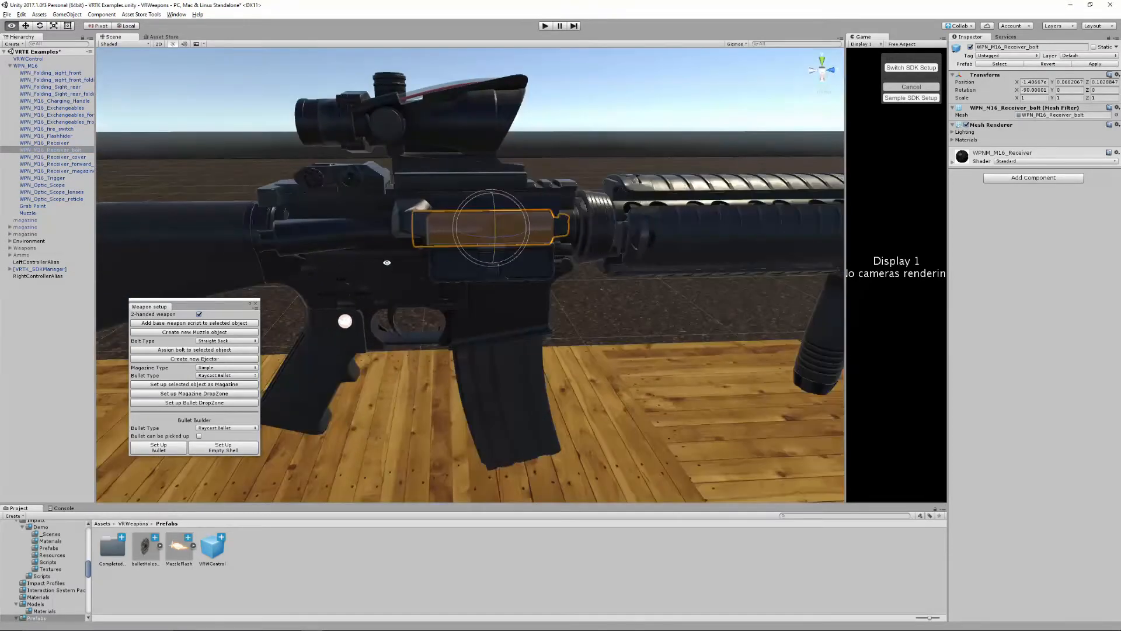
pyautogui.keyDown('alt'); pyautogui.scroll(-5, 538, 266); pyautogui.keyUp('alt')
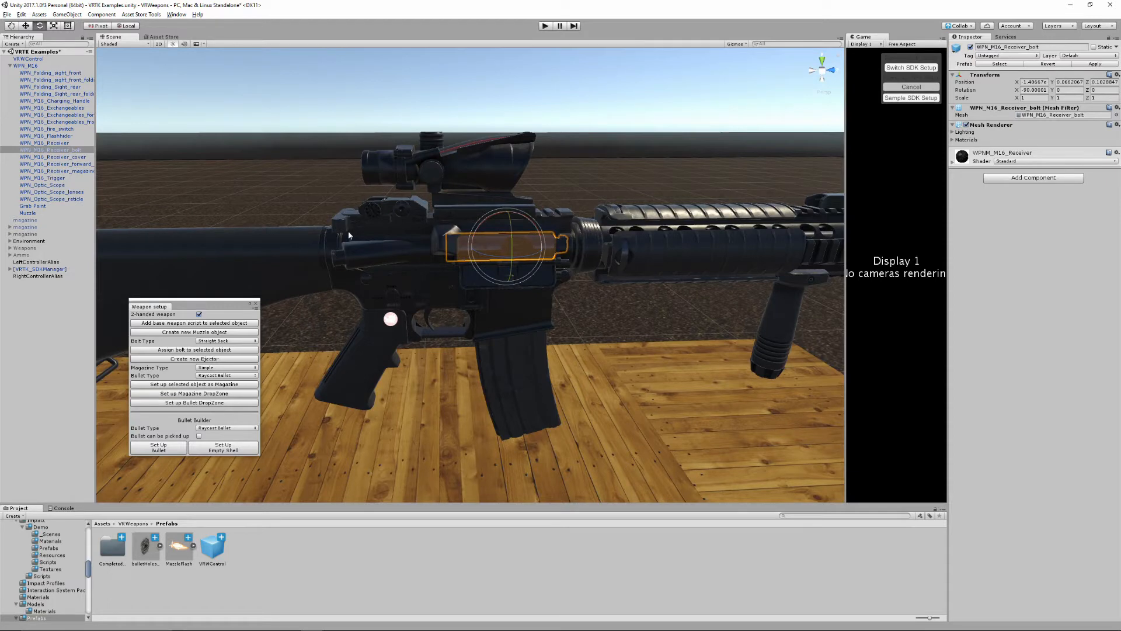
pyautogui.keyDown('alt'); pyautogui.moveTo(349, 235); pyautogui.dragTo(427, 266); pyautogui.keyUp('alt')
pyautogui.click(439, 258)
pyautogui.click(439, 258)
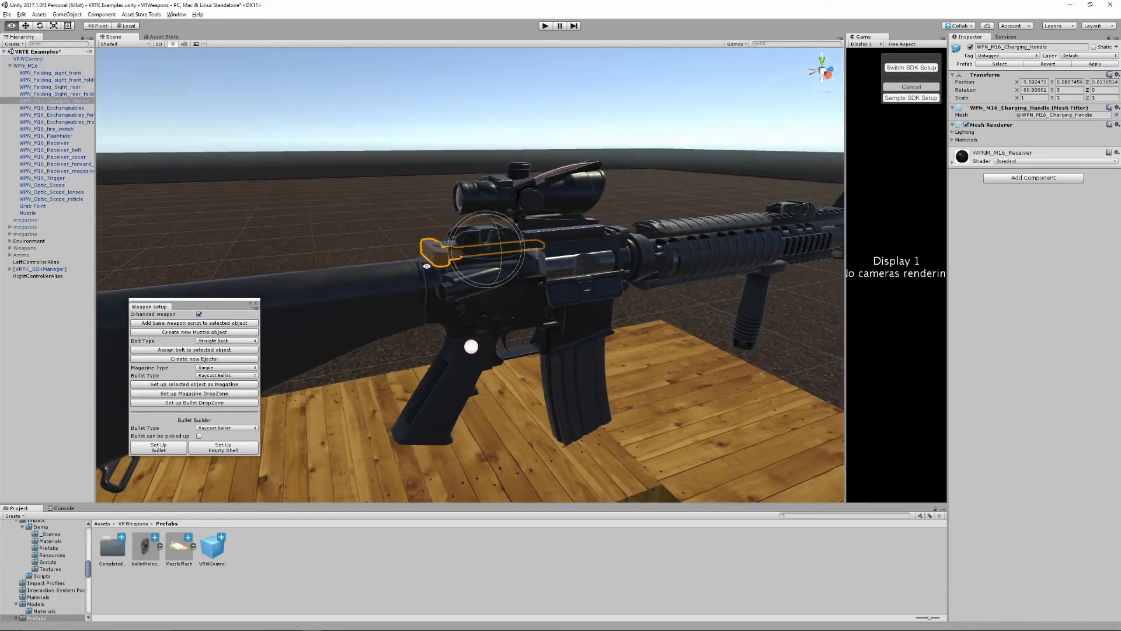
pyautogui.keyDown('alt'); pyautogui.moveTo(510, 380); pyautogui.dragTo(381, 325); pyautogui.keyUp('alt')
pyautogui.keyDown('alt'); pyautogui.moveTo(542, 321); pyautogui.dragTo(460, 336, button='middle'); pyautogui.keyUp('alt')
pyautogui.keyDown('alt'); pyautogui.moveTo(460, 336); pyautogui.dragTo(577, 337, button='right'); pyautogui.keyUp('alt')
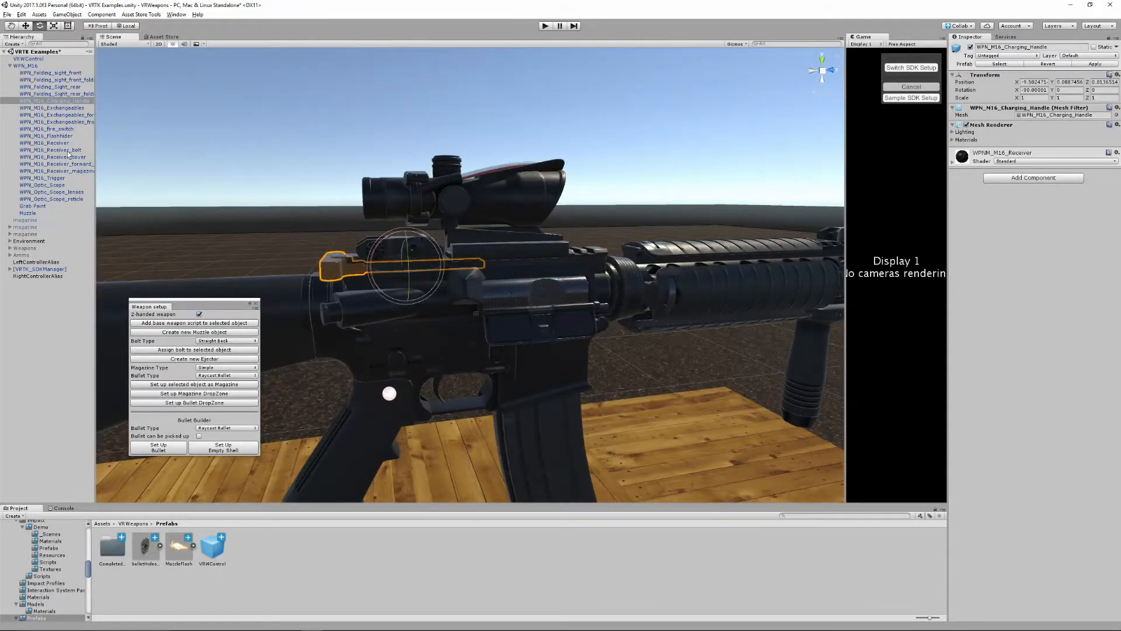
pyautogui.moveTo(68, 151); pyautogui.dragTo(77, 103)
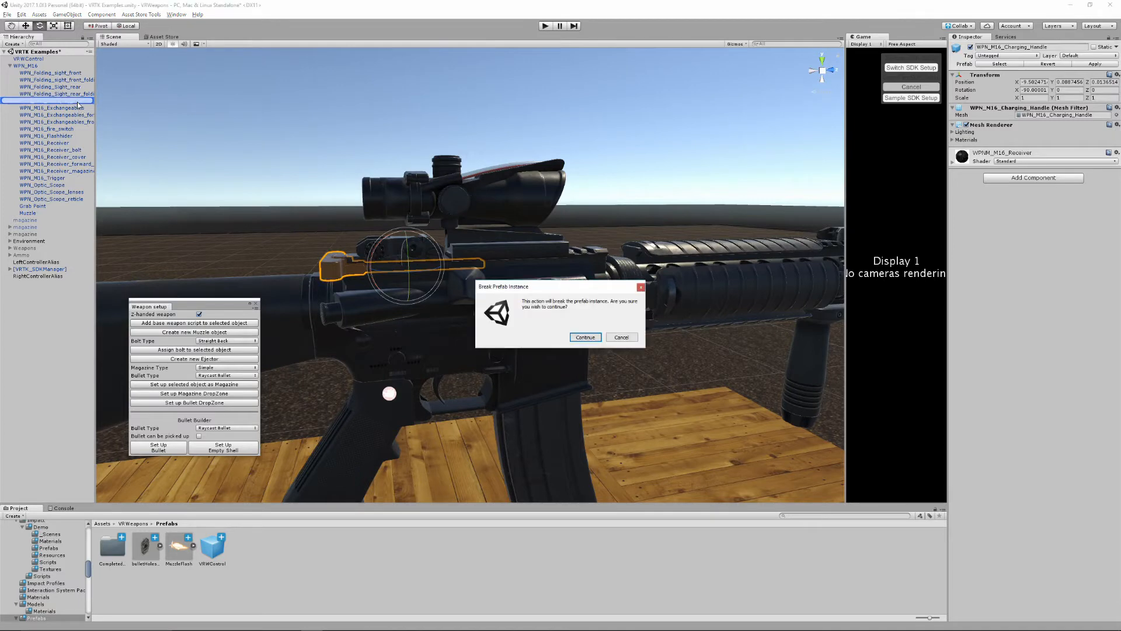
pyautogui.press('Return')
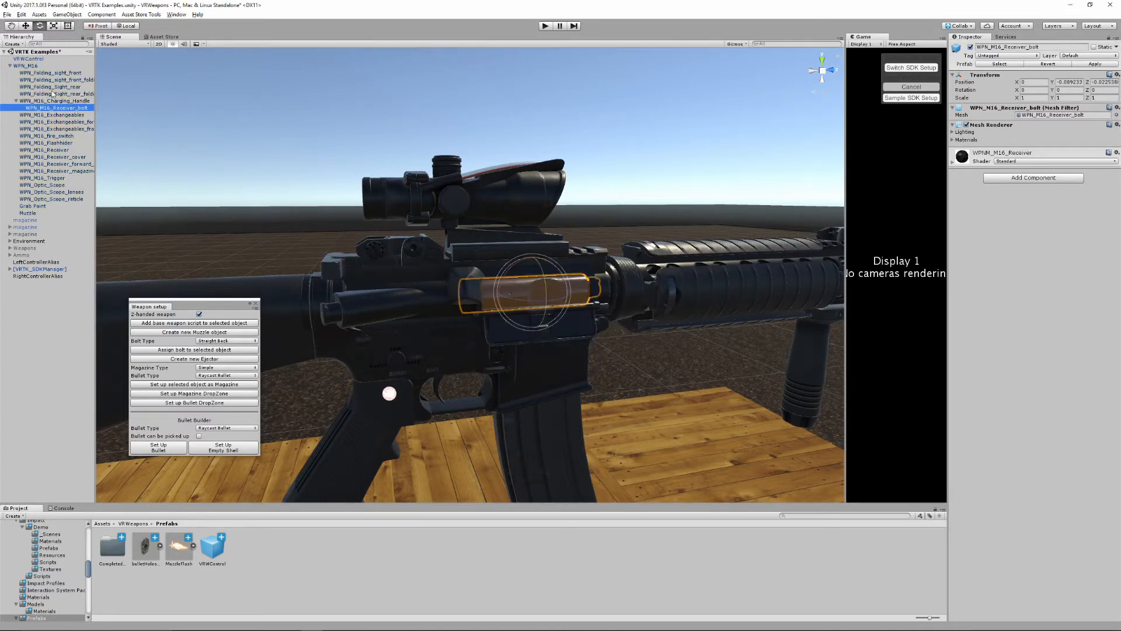
# - Assign WPN_M16_Receiver_bolt as the weapon's bolt and move the new Bolt Grab Point to the charging handle, at about Y 0.106 and Z -0.046
pyautogui.click(70, 102)
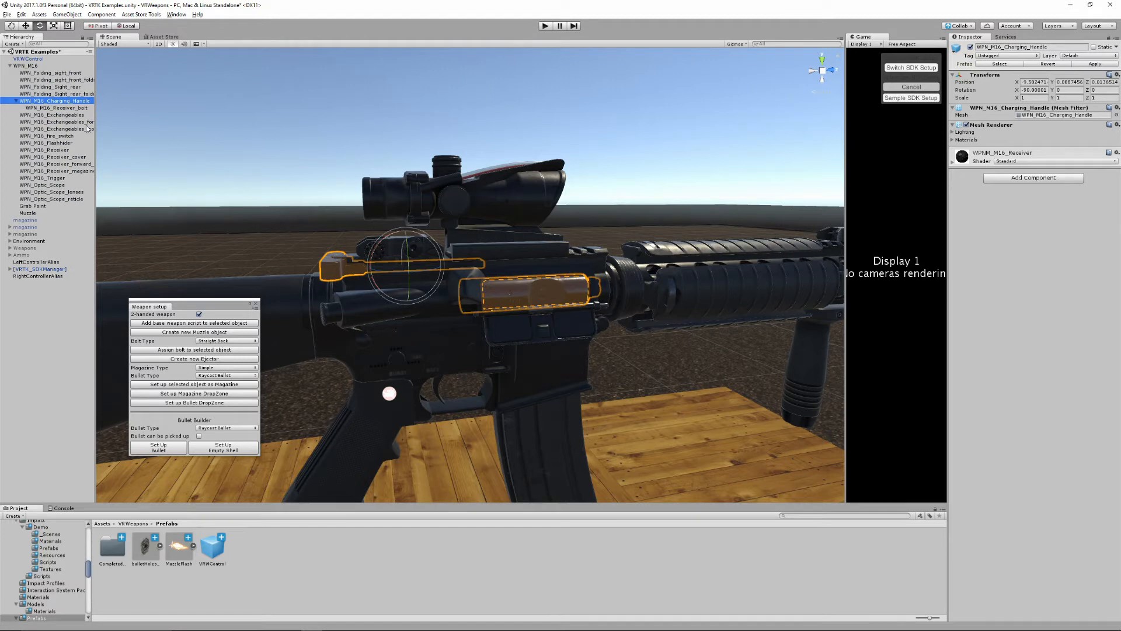
pyautogui.click(58, 109)
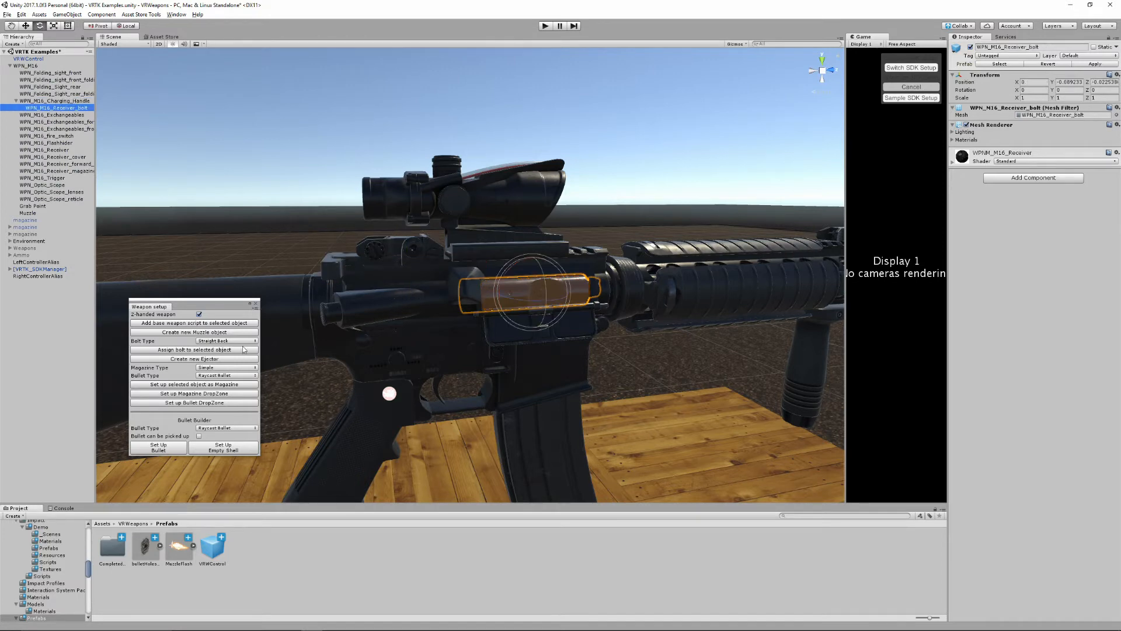
pyautogui.click(172, 350)
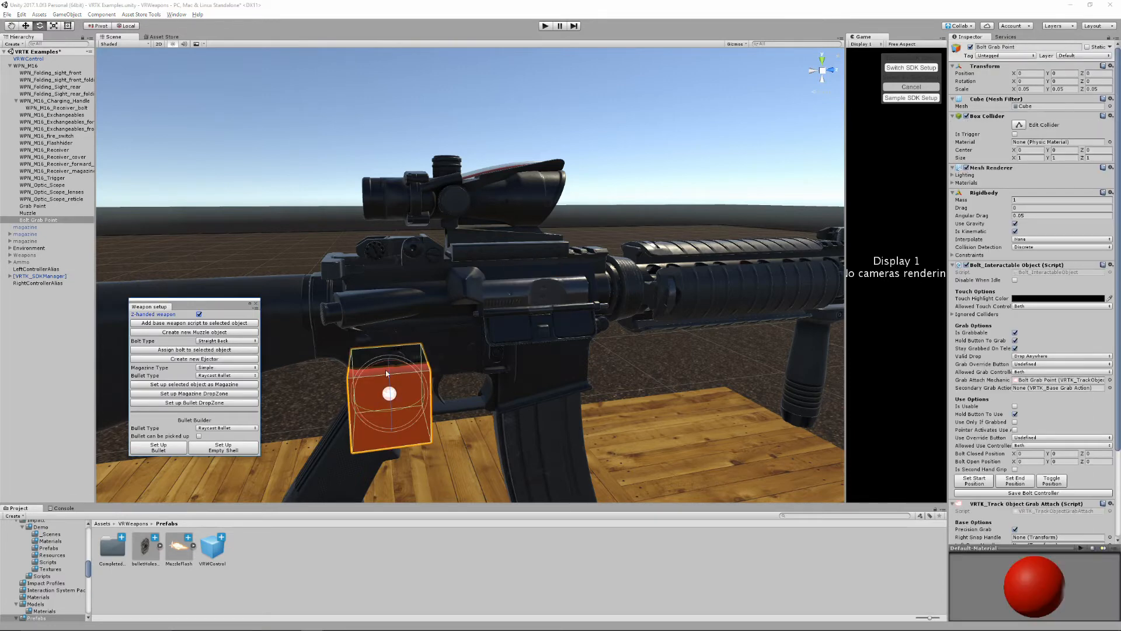
pyautogui.press('w')
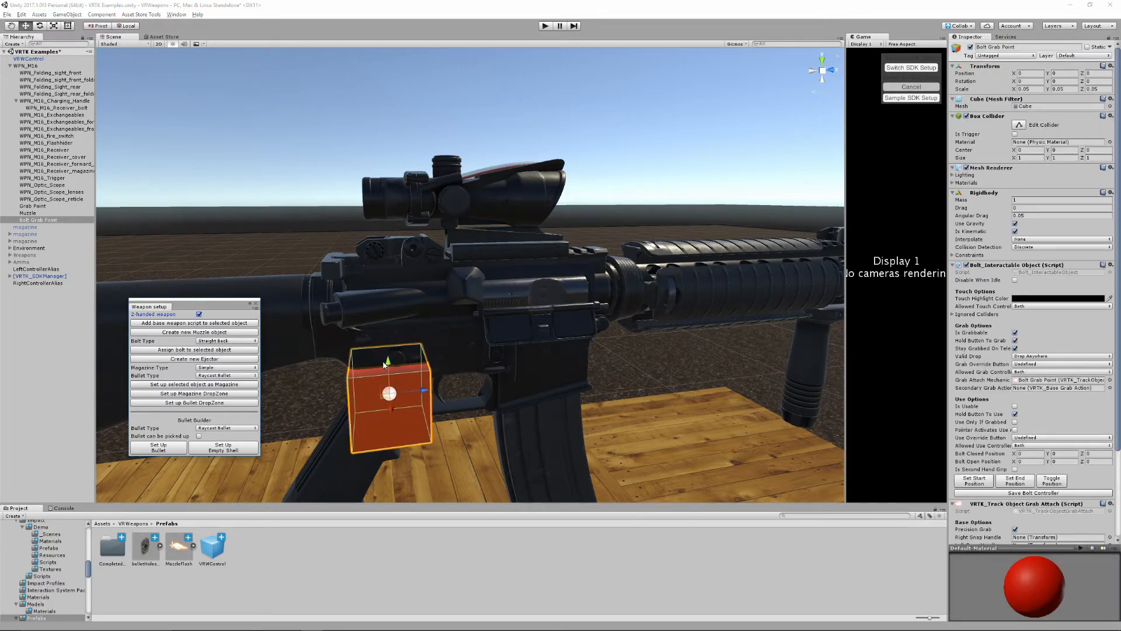
pyautogui.moveTo(385, 365); pyautogui.dragTo(380, 244)
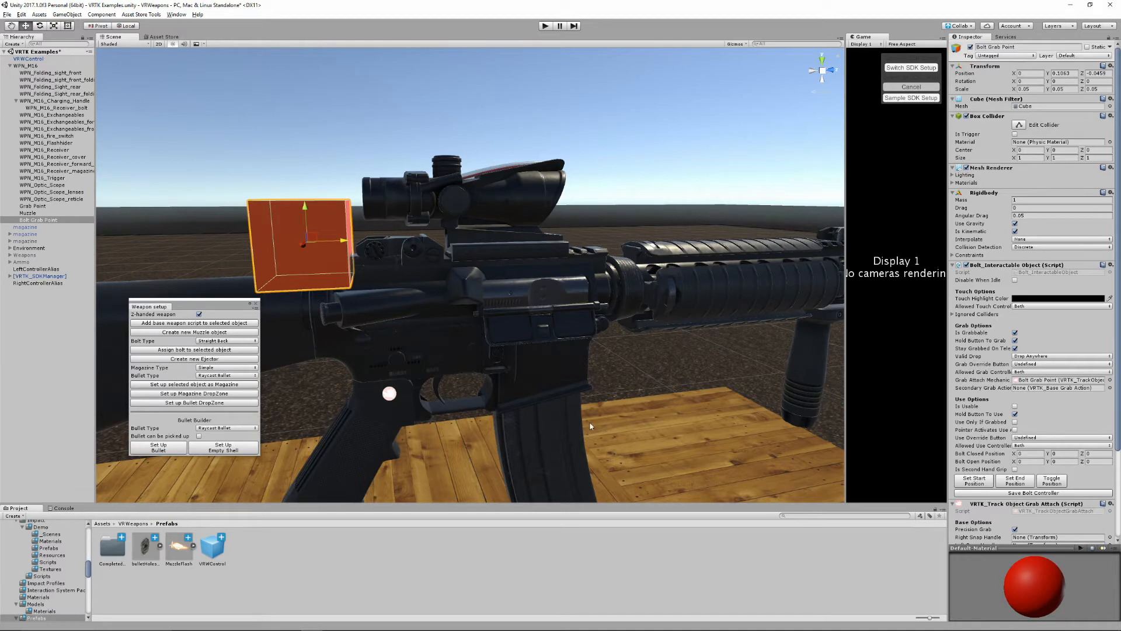
# - Set the Bolt Grab Point's start position, set its end position pulled back to about Z -0.108, and save the bolt controller from the start position
pyautogui.keyDown('alt'); pyautogui.moveTo(590, 426); pyautogui.dragTo(495, 310); pyautogui.keyUp('alt')
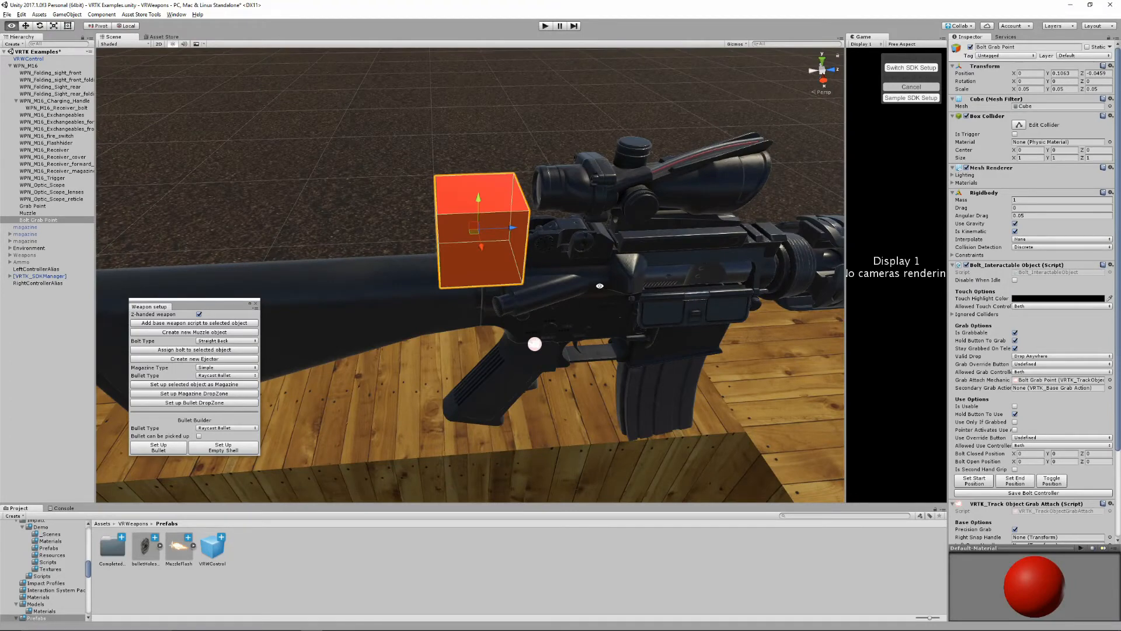
pyautogui.keyDown('alt'); pyautogui.moveTo(600, 285); pyautogui.dragTo(572, 294); pyautogui.keyUp('alt')
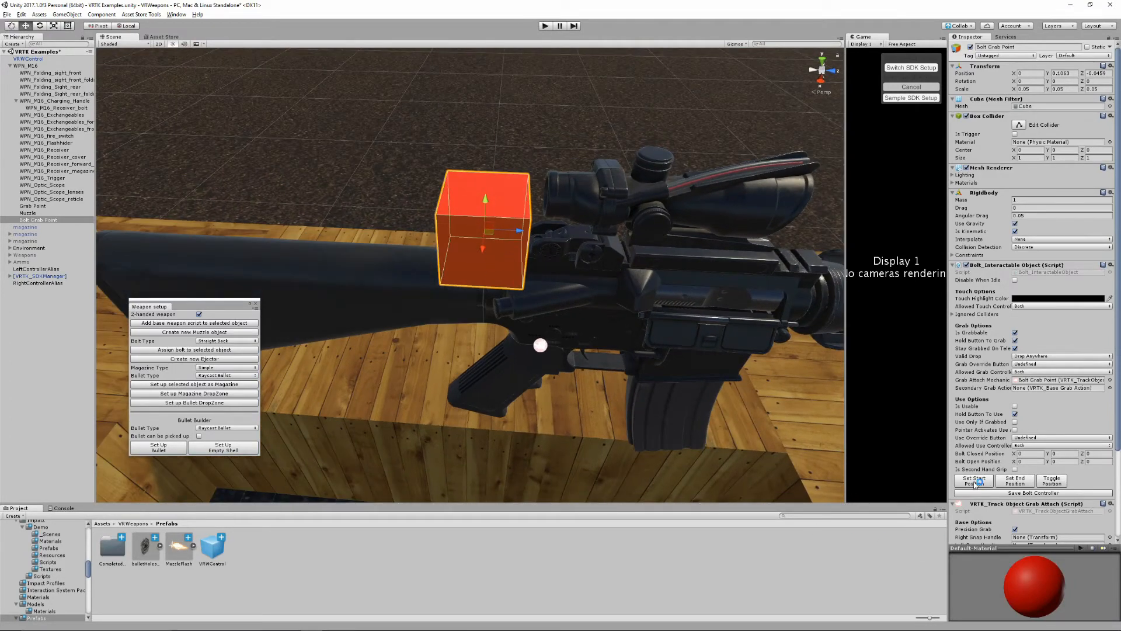
pyautogui.click(974, 482)
pyautogui.moveTo(520, 232); pyautogui.dragTo(439, 226)
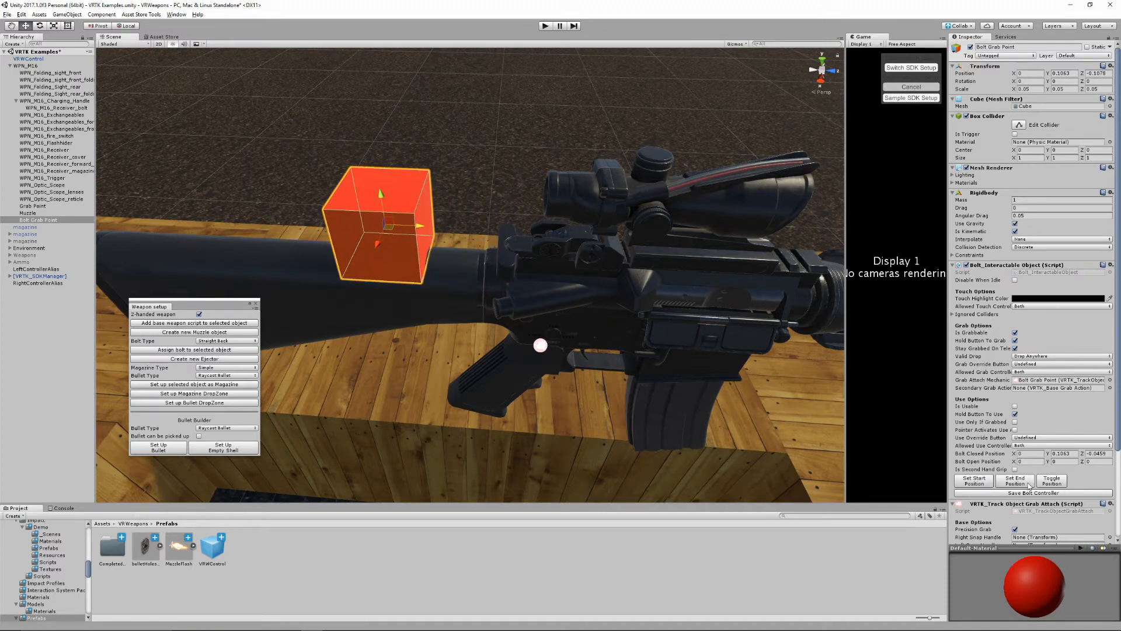
pyautogui.click(1029, 485)
pyautogui.click(1053, 480)
pyautogui.click(1025, 494)
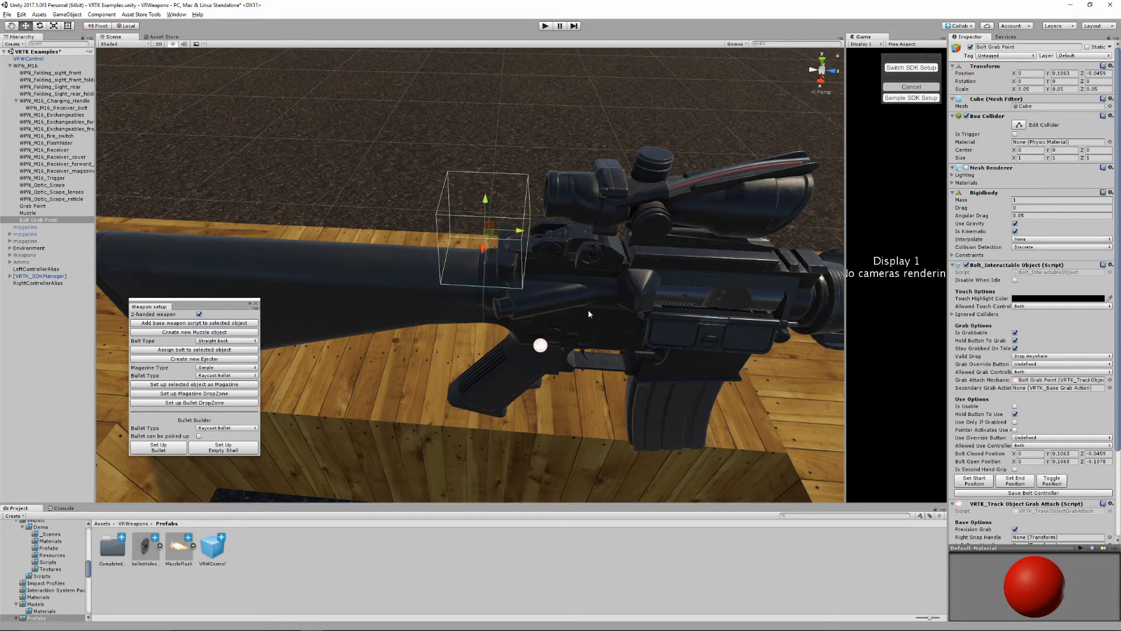
# - Enable Bolt Moves Separate in the Bolt script of WPN_M16_Receiver_bolt
pyautogui.keyDown('alt'); pyautogui.moveTo(495, 299); pyautogui.dragTo(523, 248); pyautogui.keyUp('alt')
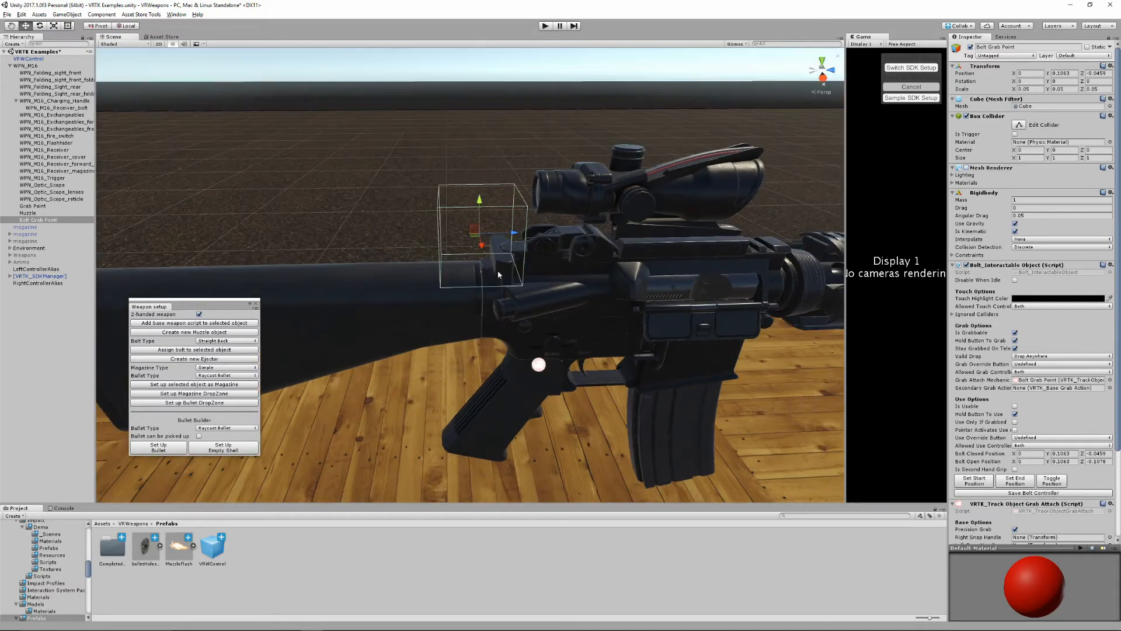
pyautogui.click(78, 108)
pyautogui.moveTo(654, 188); pyautogui.dragTo(366, 157, button='middle')
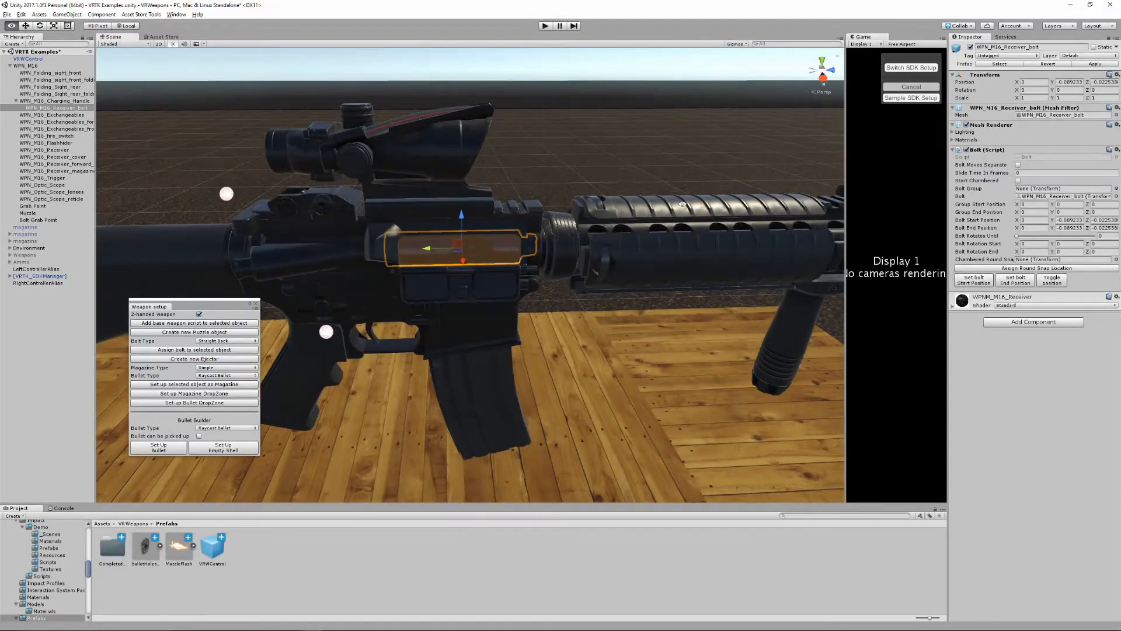
pyautogui.moveTo(976, 168)
pyautogui.click(1018, 165)
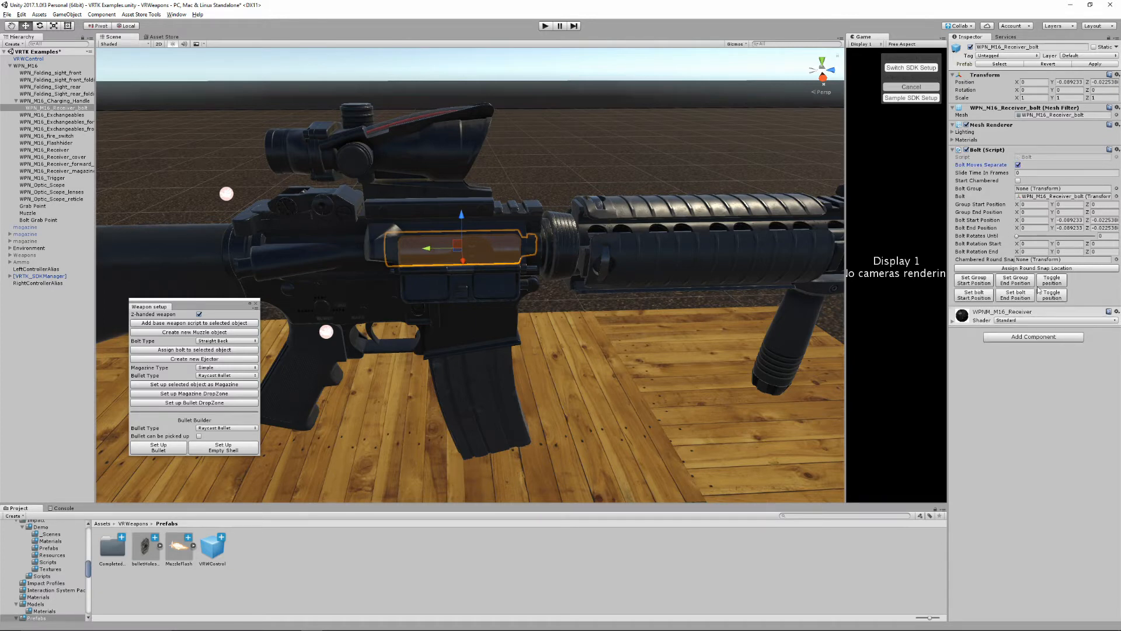
# - Assign WPN_M16_Charging_Handle as the Bolt Group in the Bolt script of WPN_M16_Receiver_bolt
pyautogui.moveTo(504, 226); pyautogui.dragTo(536, 227, button='middle')
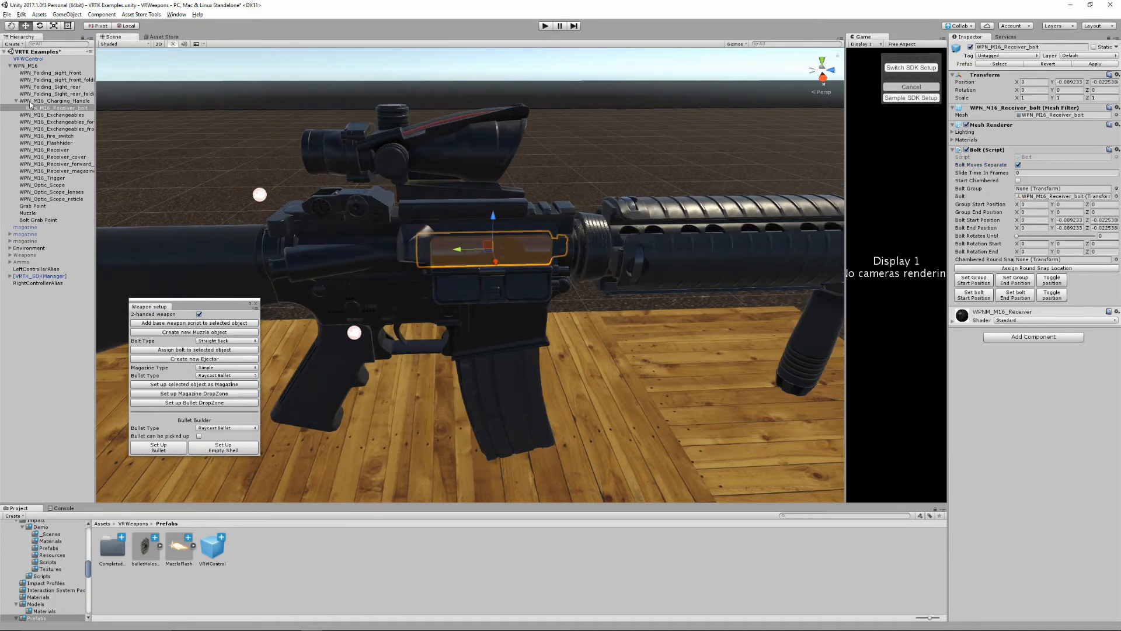
pyautogui.moveTo(30, 102); pyautogui.dragTo(960, 206)
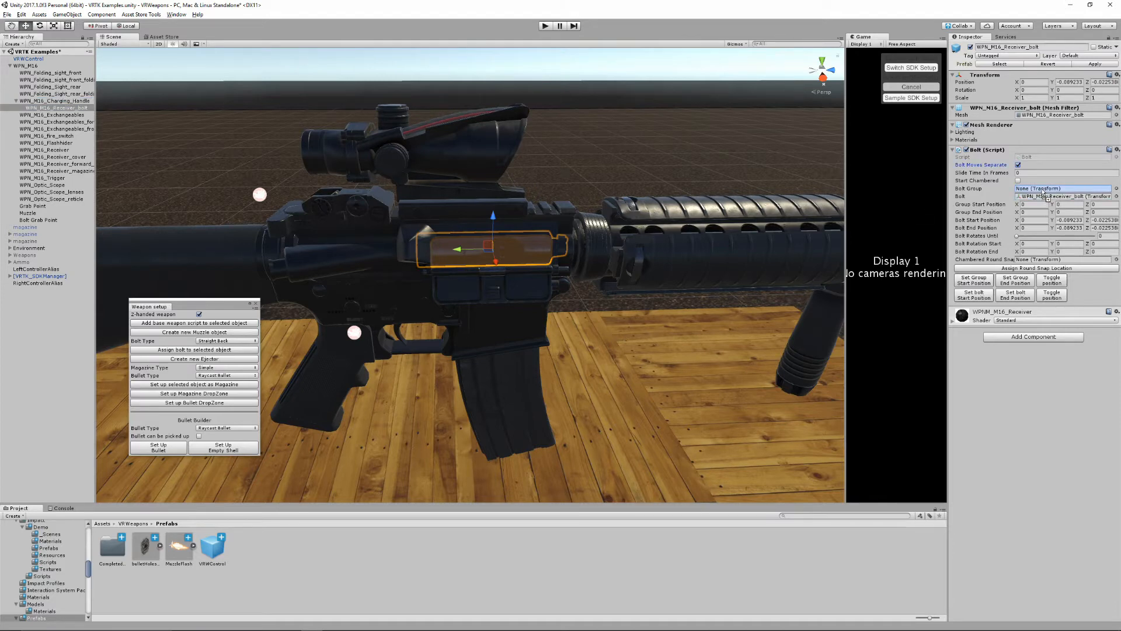
pyautogui.moveTo(1044, 192); pyautogui.dragTo(1044, 193)
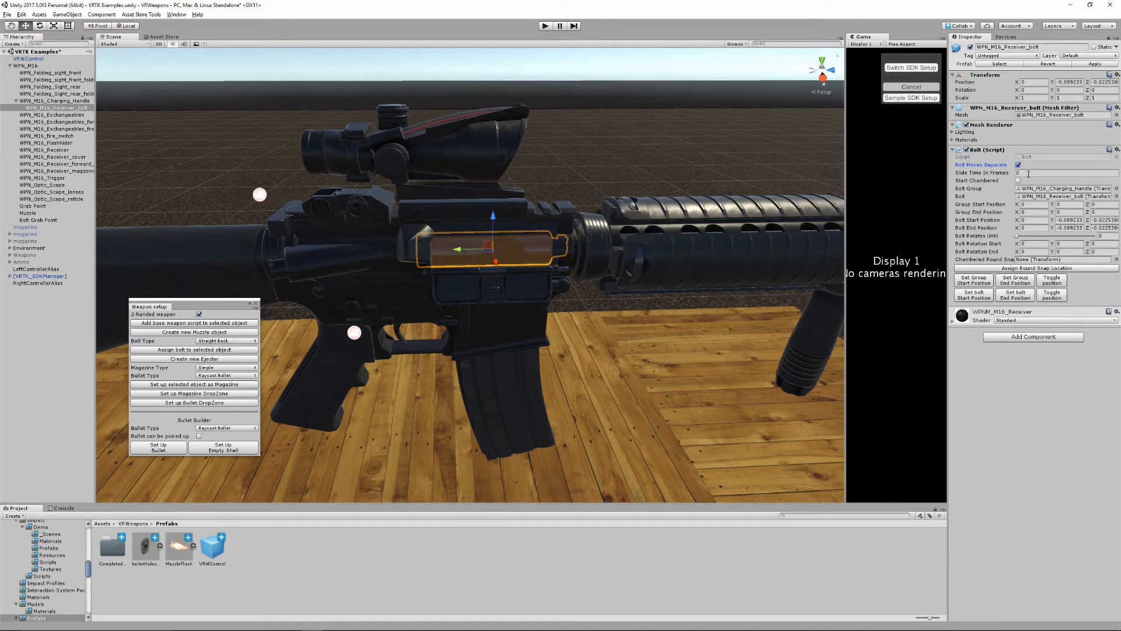
# - Set the bolt's Slide Time In Frames to 4 and enable Start Chambered
pyautogui.click(1056, 173)
pyautogui.moveTo(396, 271); pyautogui.dragTo(413, 271, button='middle')
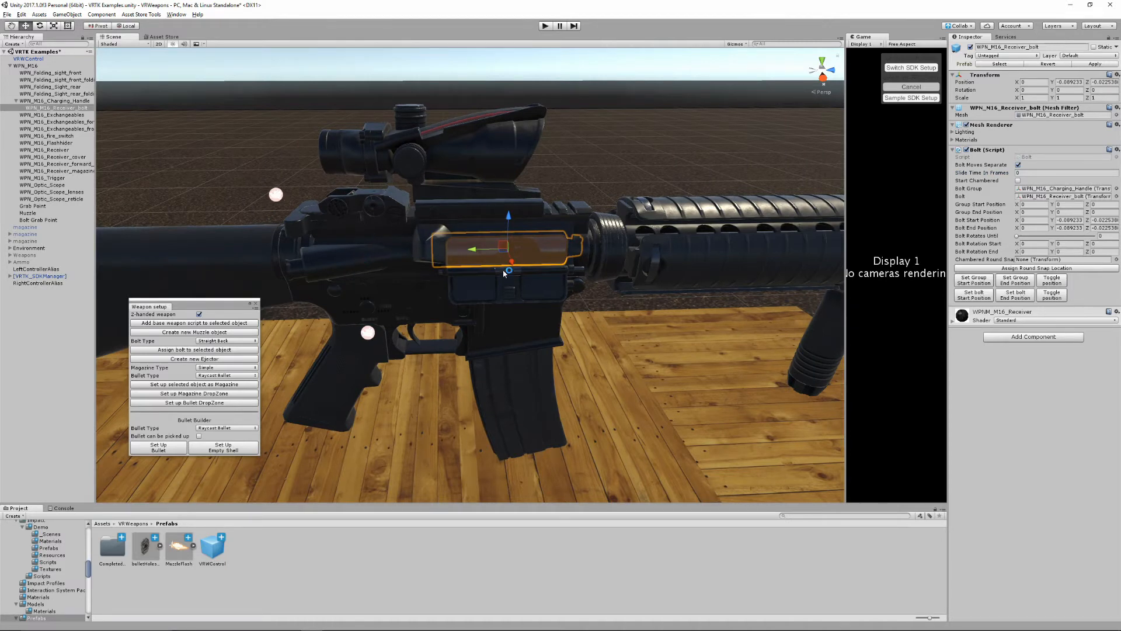
pyautogui.click(1046, 173)
pyautogui.click(1019, 181)
# - Store the group start position, then pull the bolt back to about Y -0.011 and store its end position, toggling it to check
pyautogui.click(974, 283)
pyautogui.moveTo(477, 251); pyautogui.dragTo(380, 261)
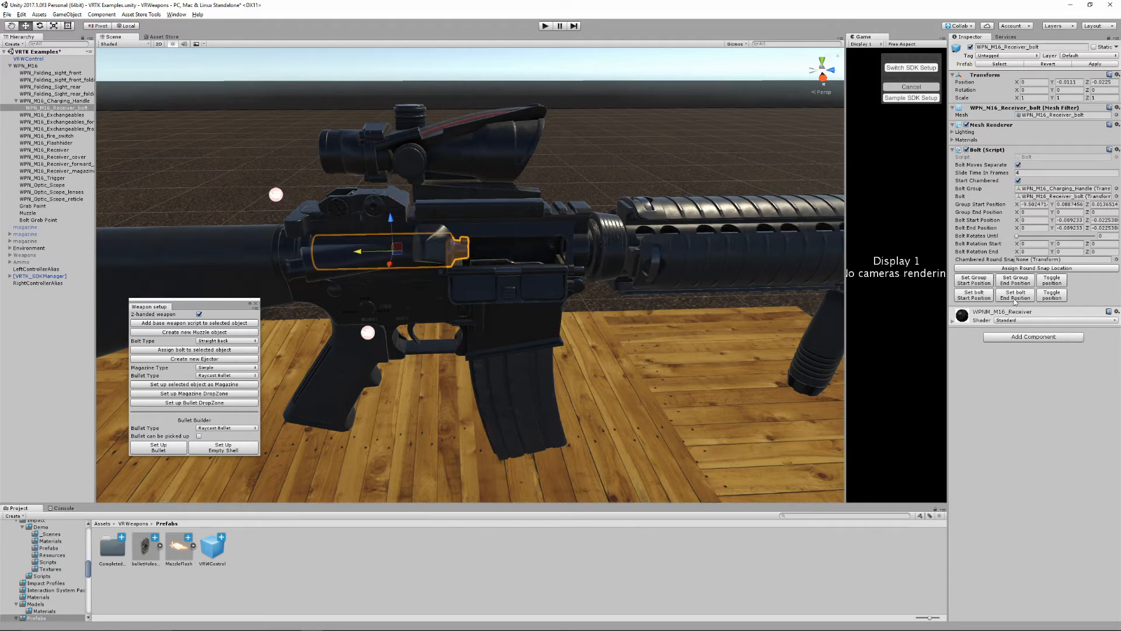
pyautogui.click(1019, 297)
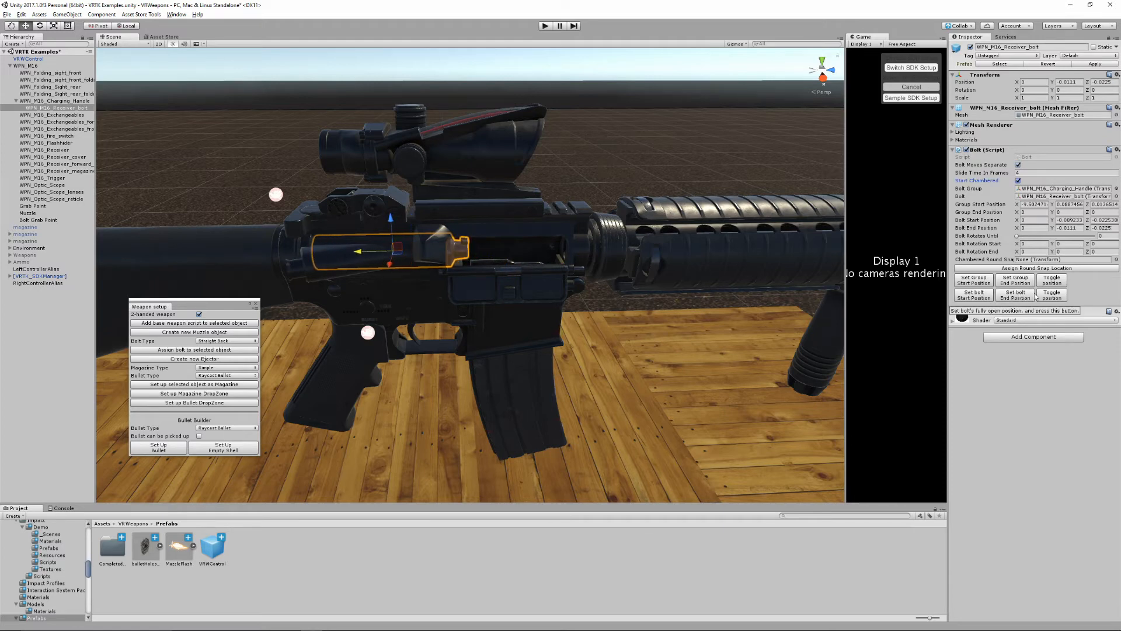
pyautogui.click(1051, 296)
pyautogui.click(1051, 297)
pyautogui.click(1051, 297)
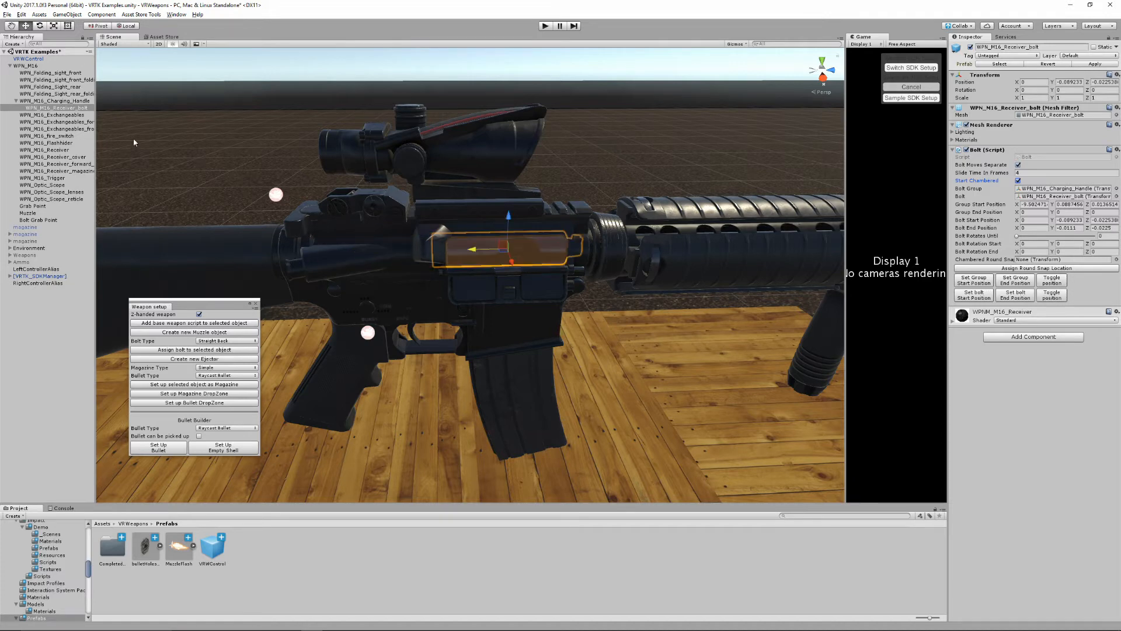
# - Pull WPN_M16_Charging_Handle back to about Z -0.060 and store that as the group end position, toggling the group closed again
pyautogui.click(36, 101)
pyautogui.moveTo(350, 229); pyautogui.dragTo(233, 227)
pyautogui.click(50, 108)
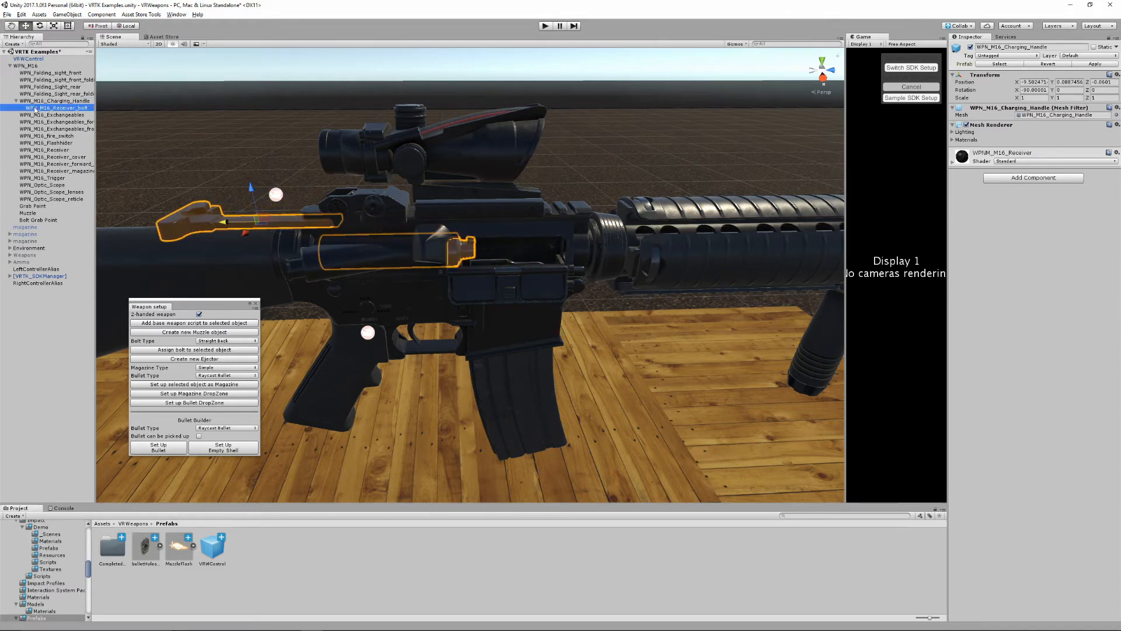
pyautogui.click(1024, 282)
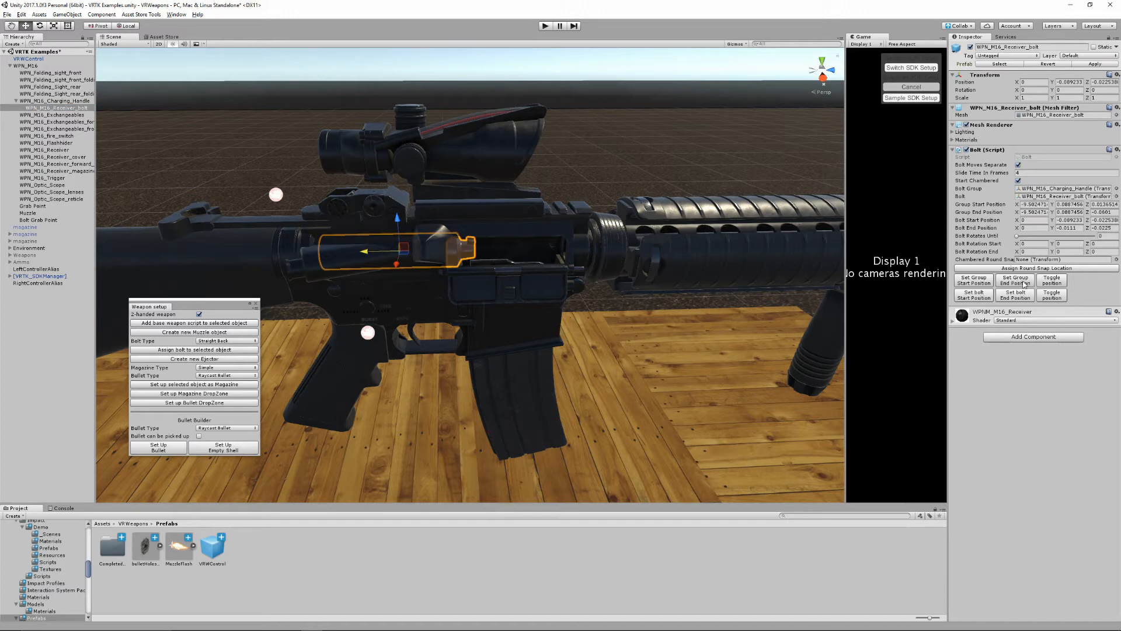
pyautogui.click(1050, 283)
pyautogui.click(1050, 283)
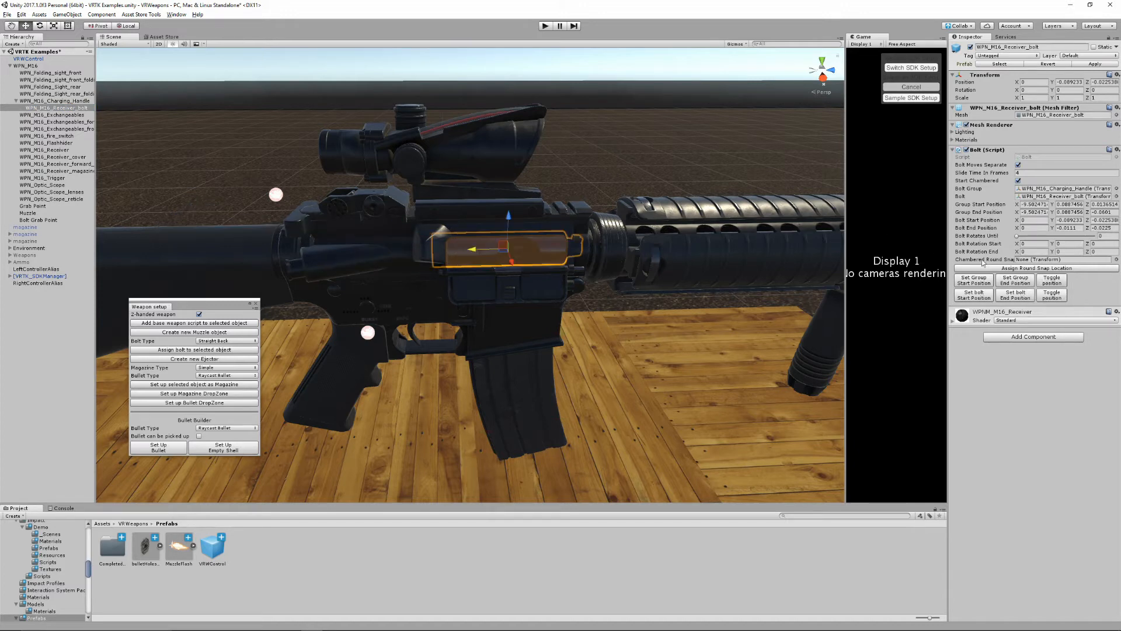
# - Toggle the bolt open and add the cal_5_56 4 prefab from Assets/Prefabs as a child of WPN_M16_Receiver_bolt
pyautogui.click(1053, 299)
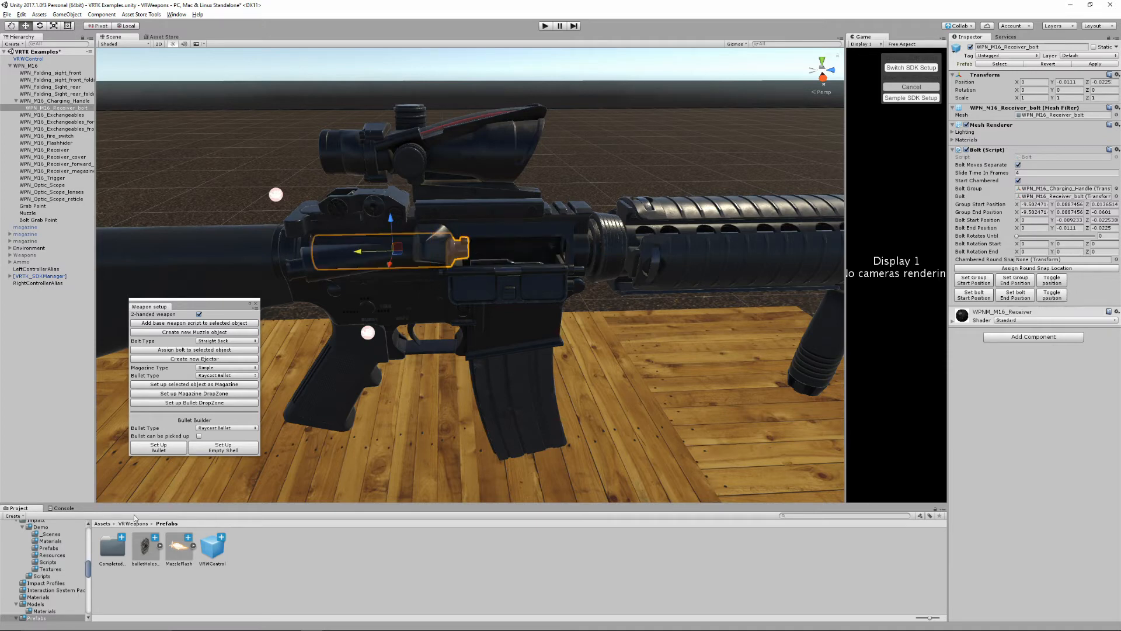
pyautogui.click(105, 524)
pyautogui.doubleClick(178, 554)
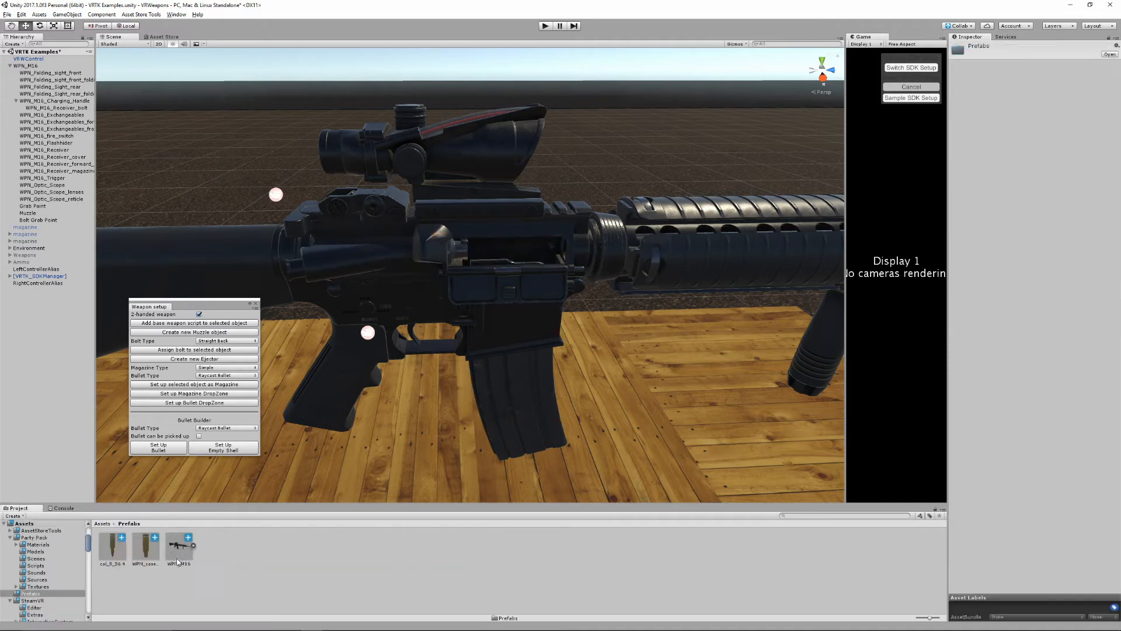
pyautogui.click(112, 549)
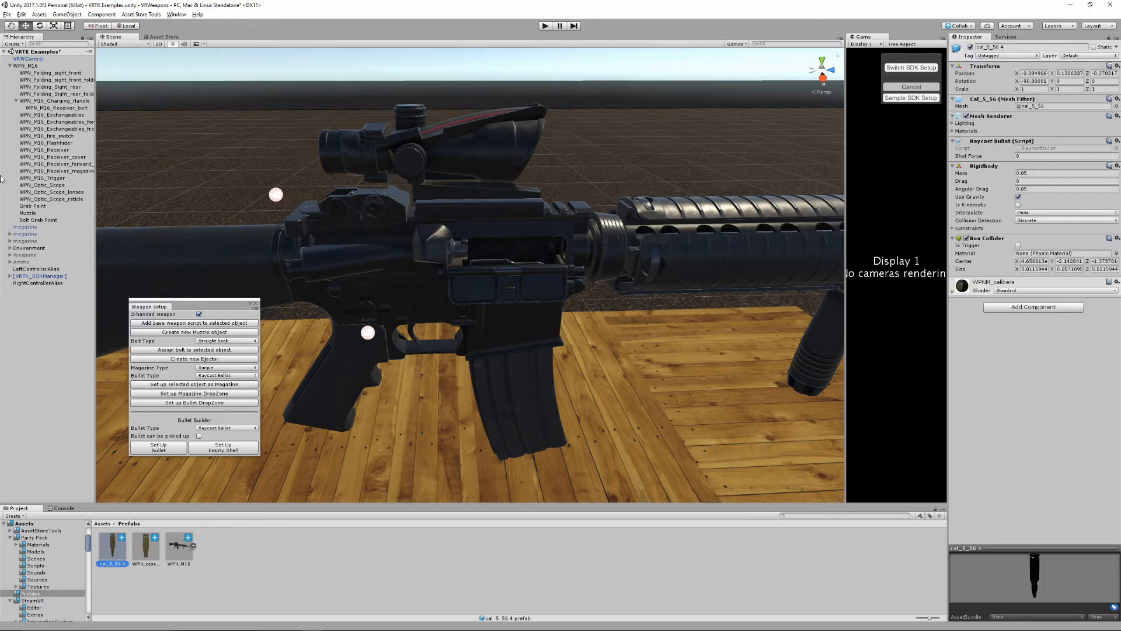
pyautogui.moveTo(121, 554); pyautogui.dragTo(82, 109)
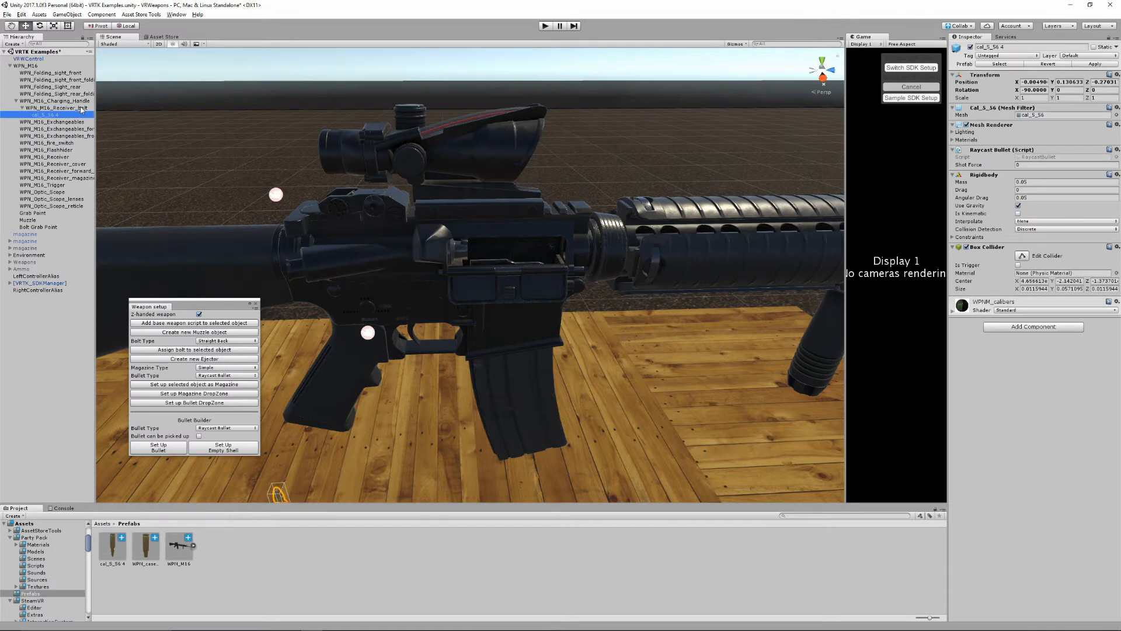
# - Reset the transform of cal_5_56 4 and move the round in front of the bolt face, at about Y -0.079
pyautogui.keyDown('alt'); pyautogui.moveTo(345, 474); pyautogui.dragTo(366, 468); pyautogui.keyUp('alt')
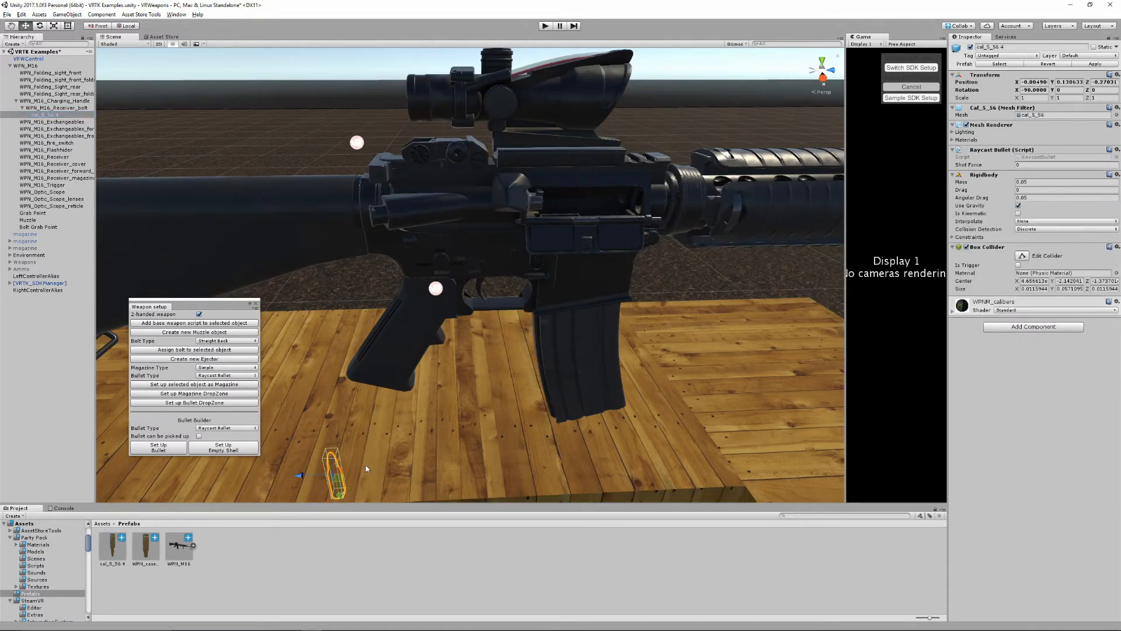
pyautogui.click(1117, 74)
pyautogui.click(1045, 83)
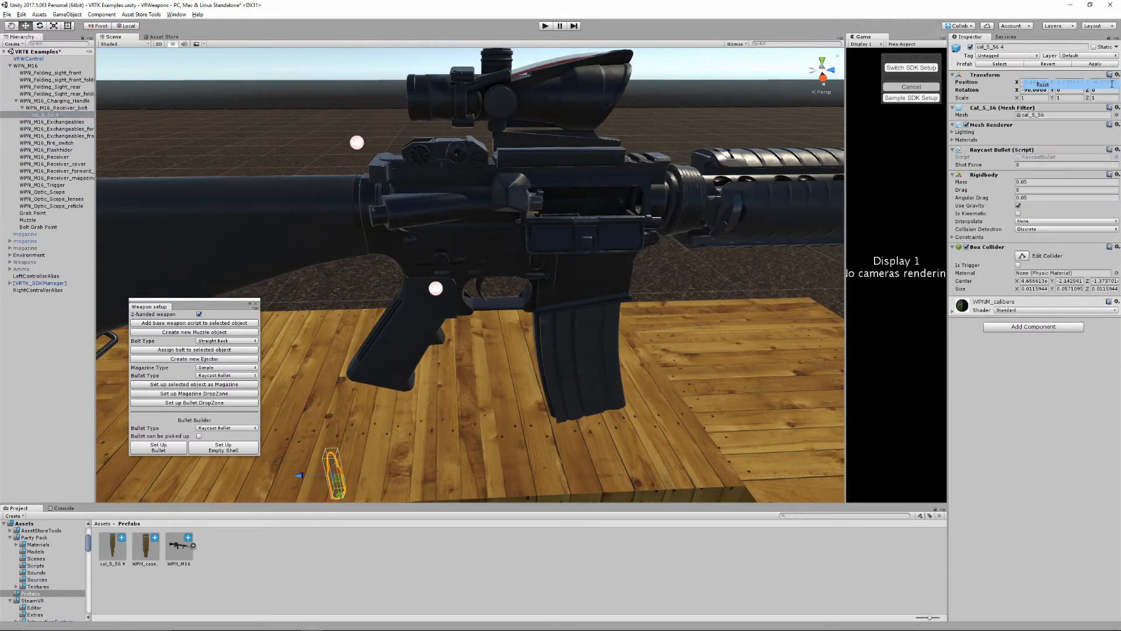
pyautogui.moveTo(409, 221); pyautogui.dragTo(334, 270, button='middle')
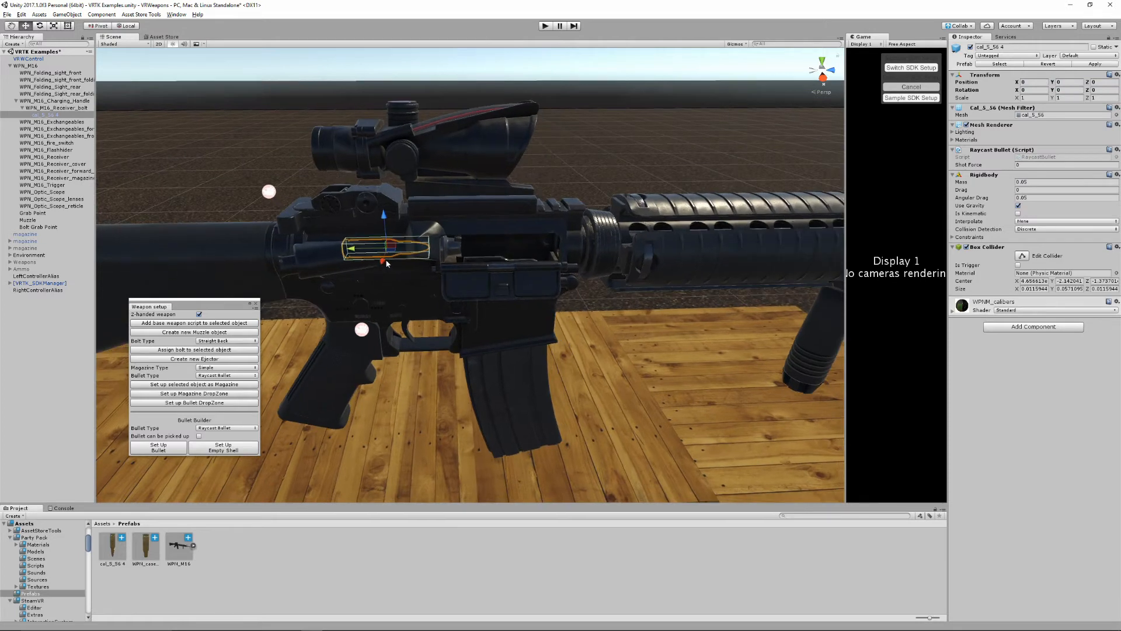
pyautogui.moveTo(351, 250); pyautogui.dragTo(453, 257)
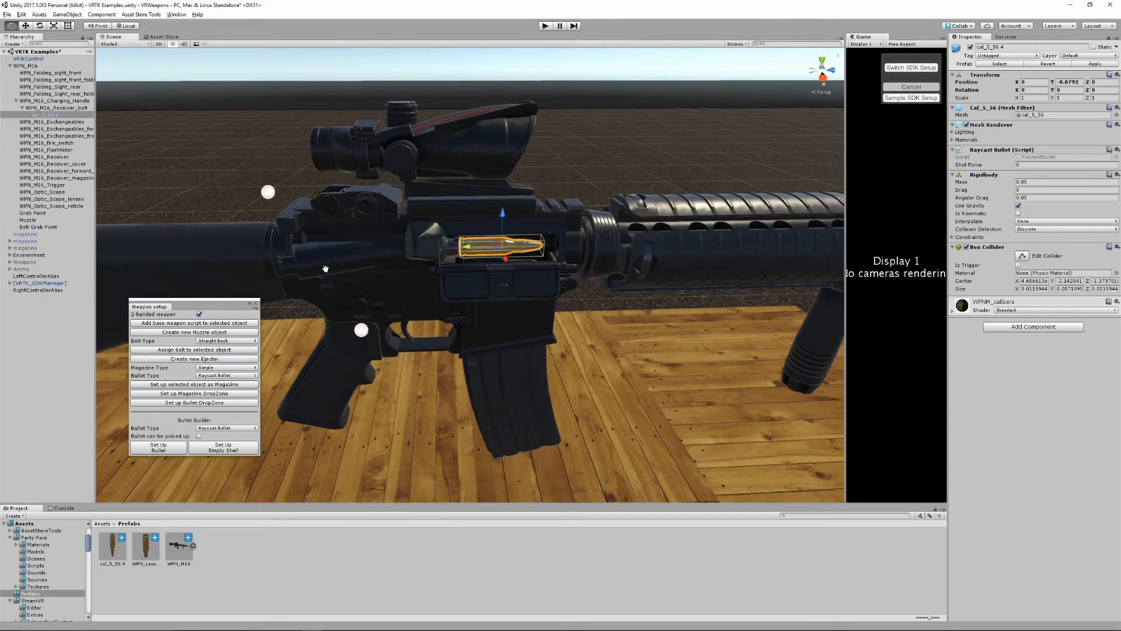
pyautogui.scroll(5, 454, 257)
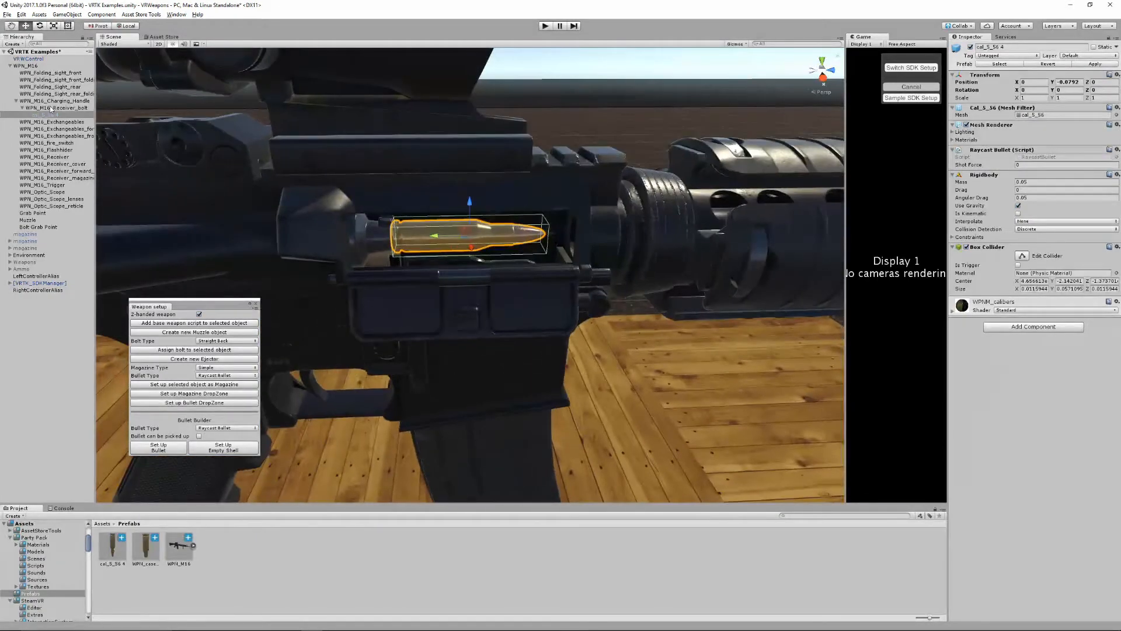
# - Assign cal_5_56 4 as the bolt's chambered round and store its position as the round snap location
pyautogui.click(53, 108)
pyautogui.click(38, 115)
pyautogui.moveTo(38, 116); pyautogui.dragTo(1025, 261)
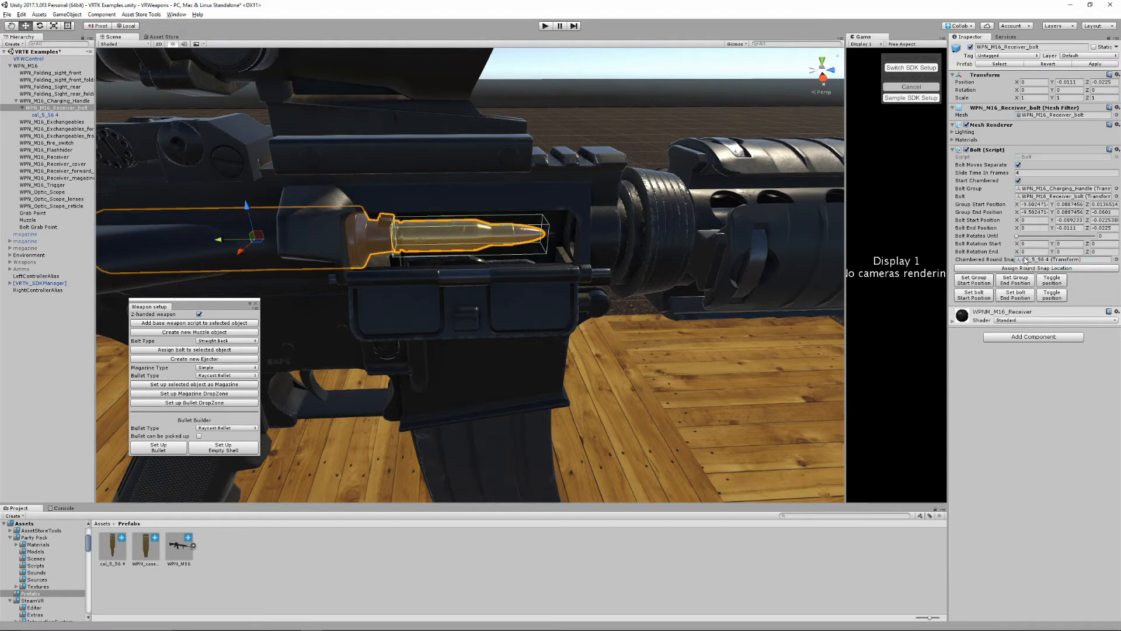
pyautogui.click(1023, 269)
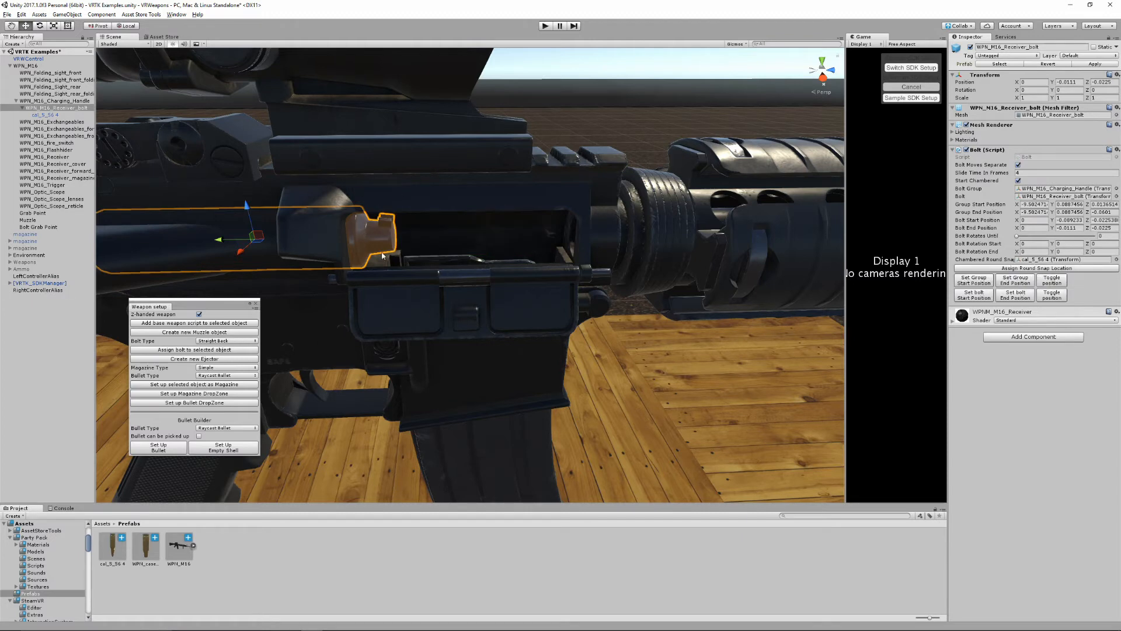
# - Inspect the emptied chamber and toggle the bolt back to its closed start position
pyautogui.keyDown('alt'); pyautogui.moveTo(342, 267); pyautogui.dragTo(377, 263); pyautogui.keyUp('alt')
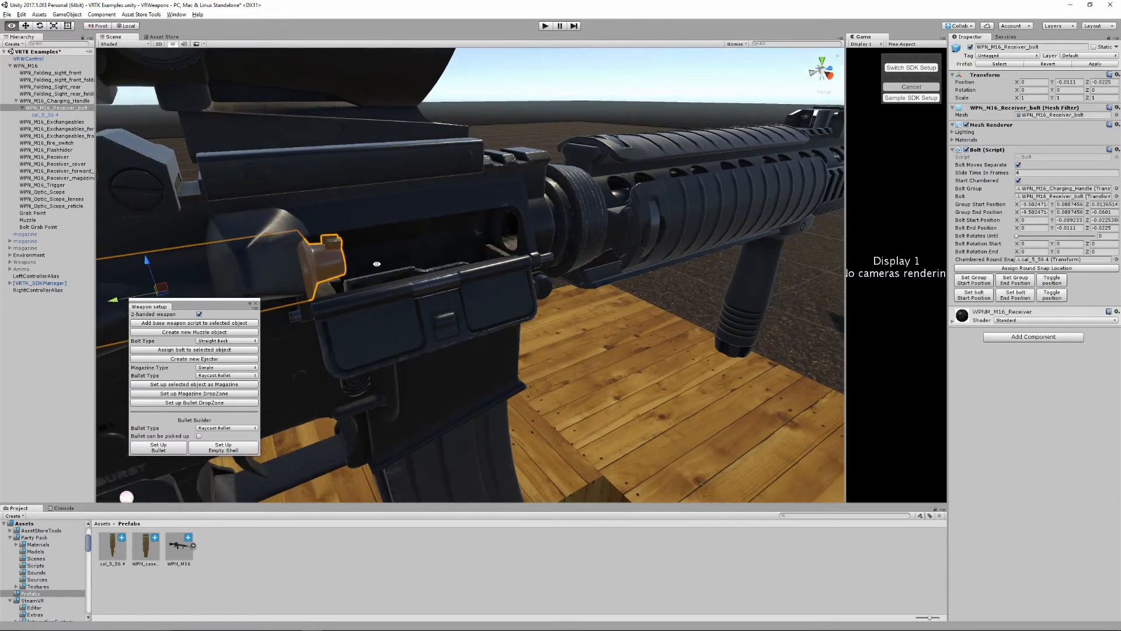
pyautogui.moveTo(391, 284); pyautogui.dragTo(520, 329, button='middle')
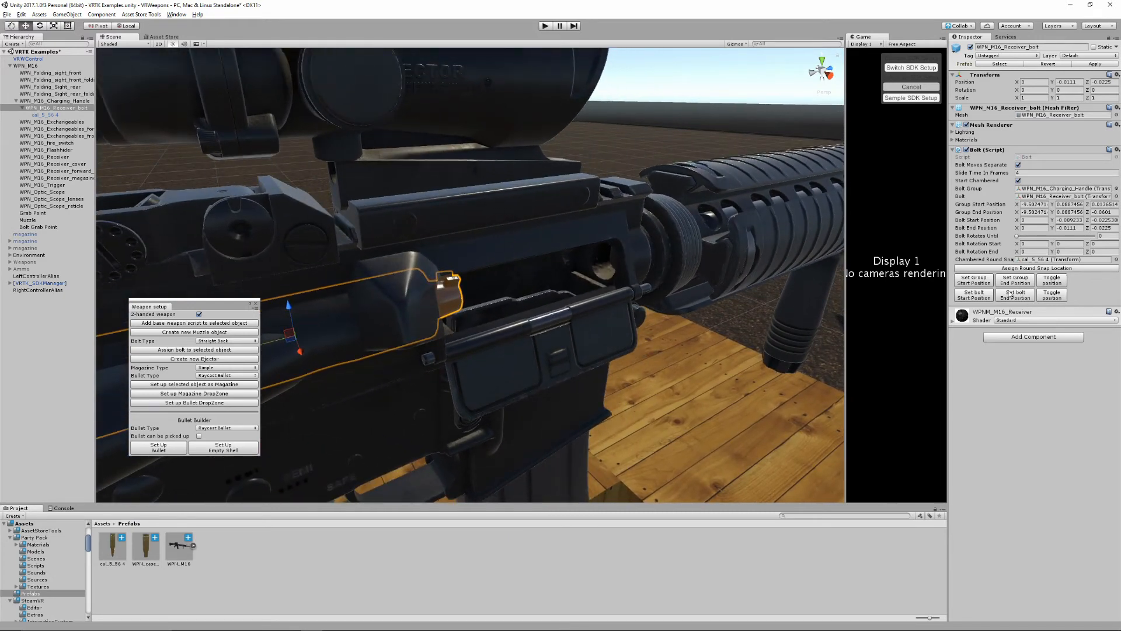
pyautogui.click(1052, 295)
pyautogui.keyDown('alt'); pyautogui.moveTo(678, 296); pyautogui.dragTo(546, 288); pyautogui.keyUp('alt')
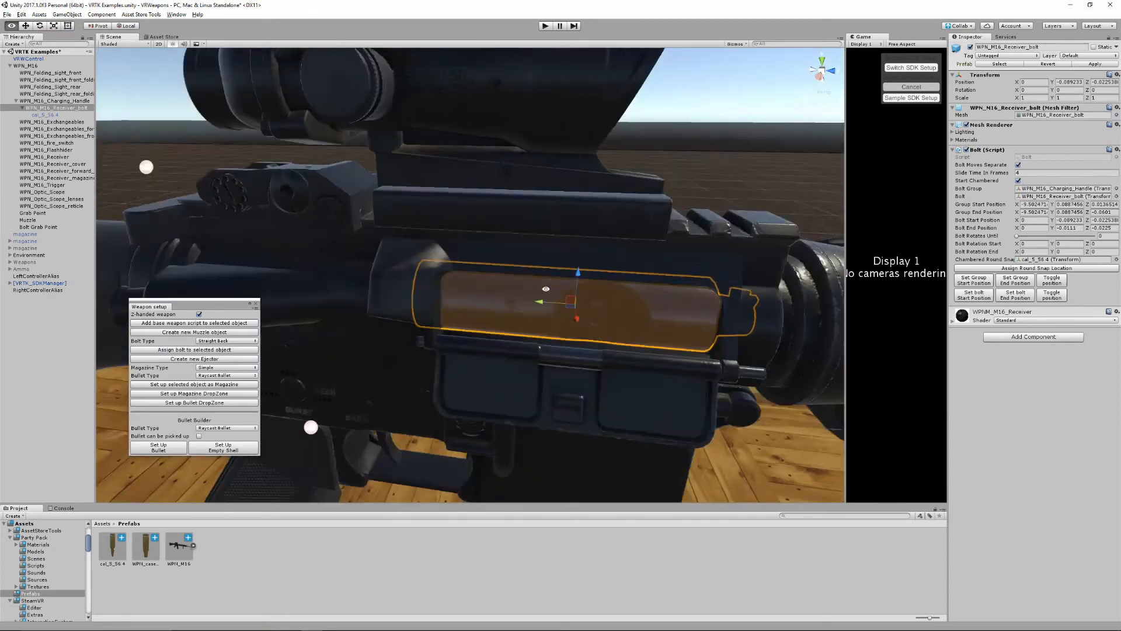
pyautogui.scroll(-3, 546, 288)
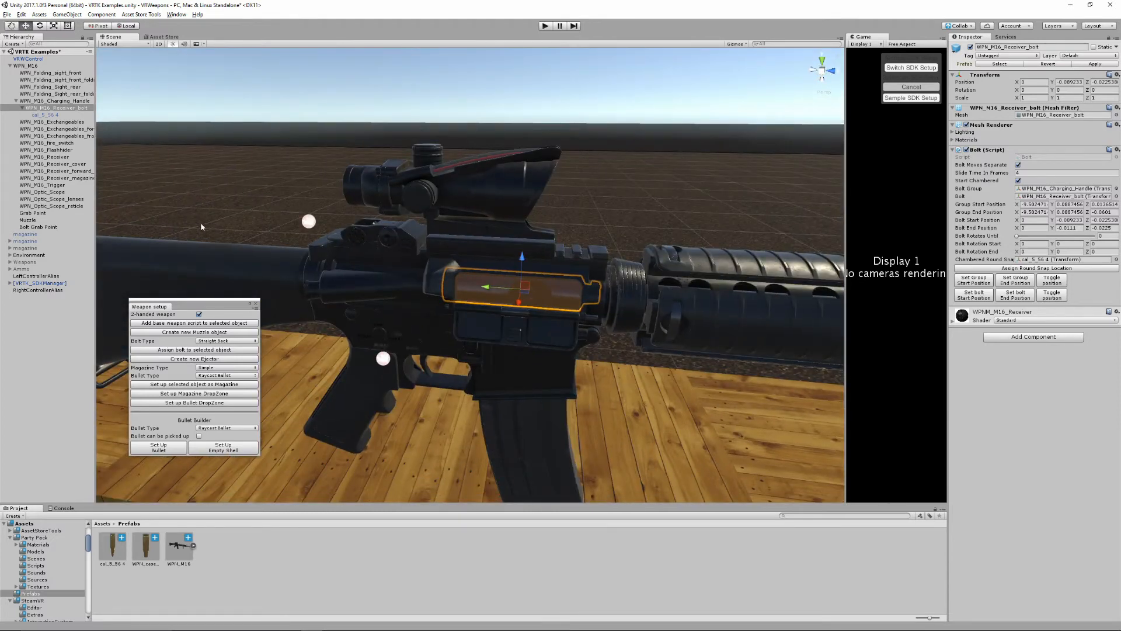
# - Create a new Ejector for the M16 with the weapon setup tool
pyautogui.keyDown('alt'); pyautogui.moveTo(484, 213); pyautogui.dragTo(601, 197); pyautogui.keyUp('alt')
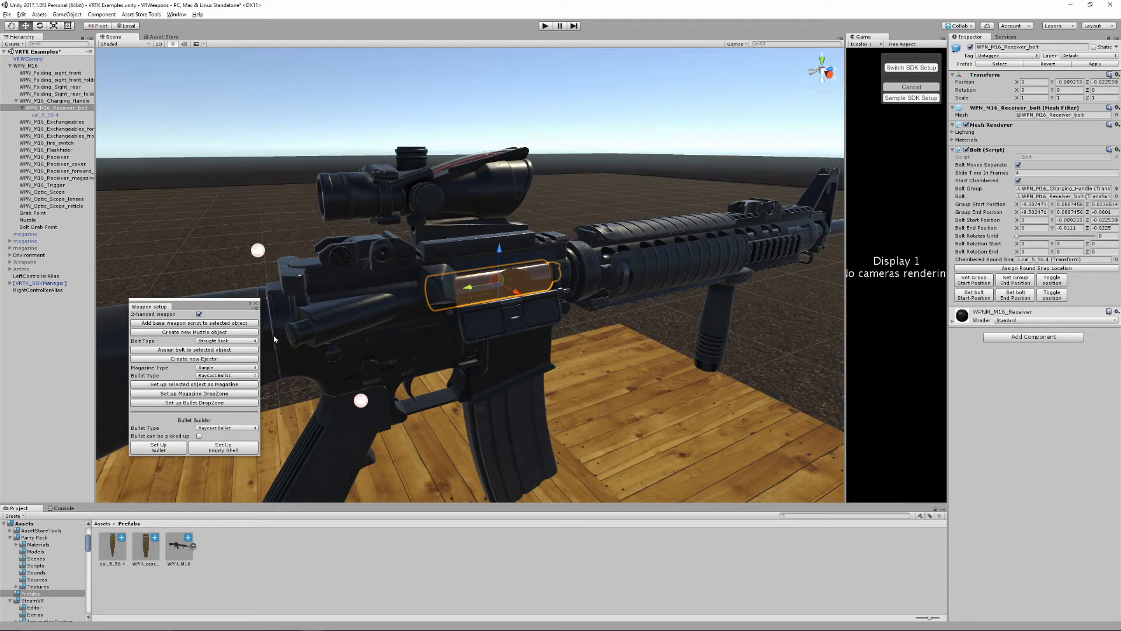
pyautogui.click(192, 361)
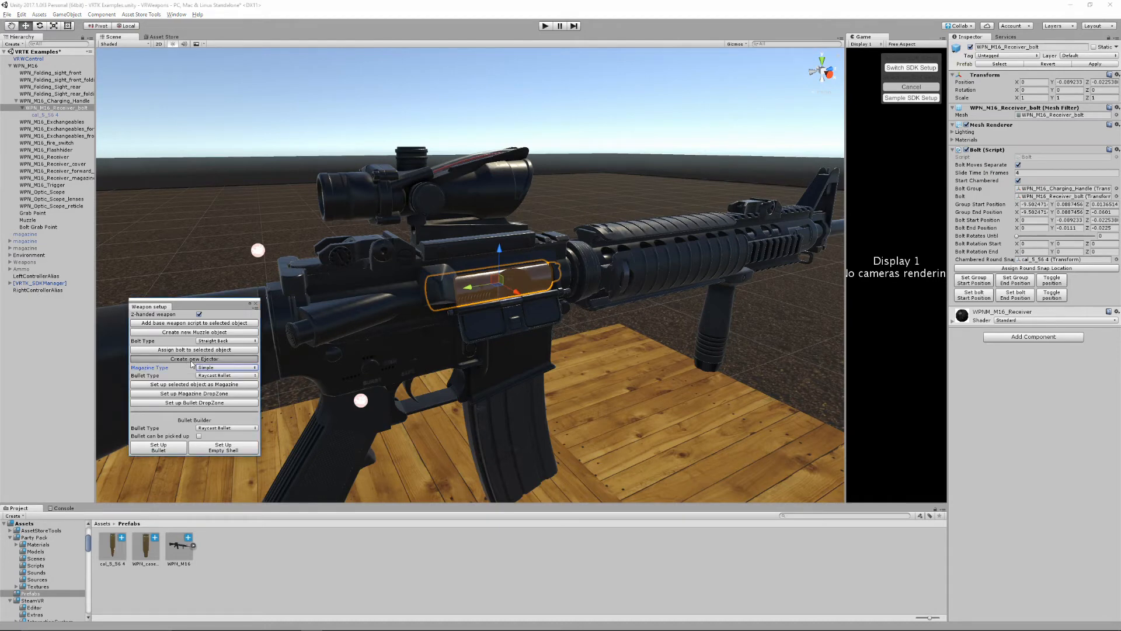
pyautogui.keyDown('alt'); pyautogui.moveTo(489, 448); pyautogui.dragTo(602, 383); pyautogui.keyUp('alt')
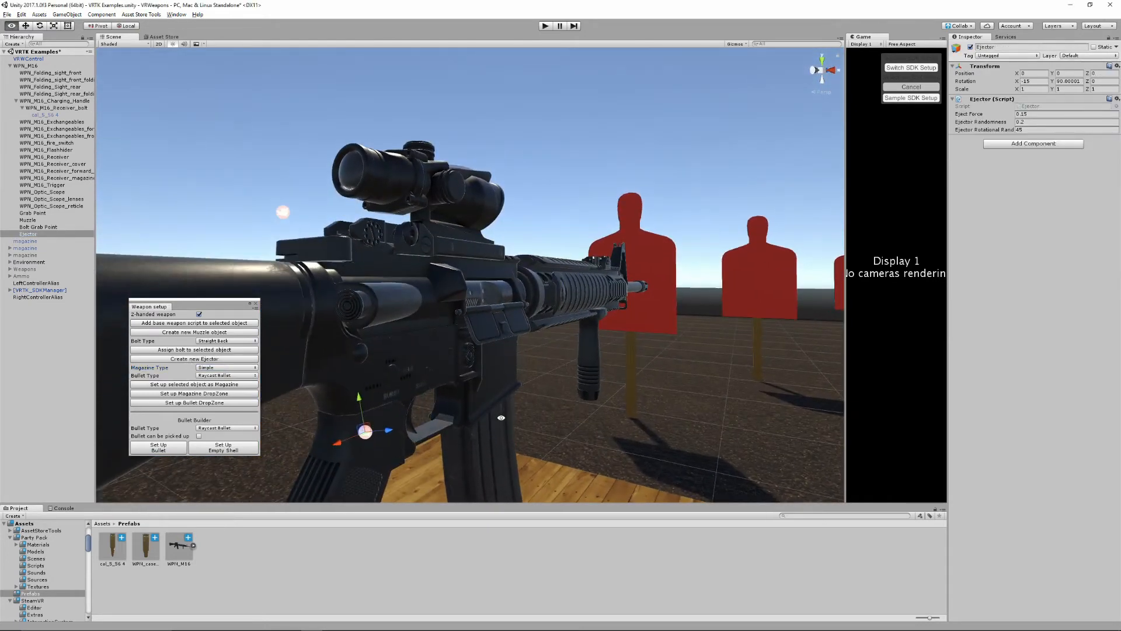
pyautogui.keyDown('alt'); pyautogui.moveTo(501, 418); pyautogui.dragTo(474, 369); pyautogui.keyUp('alt')
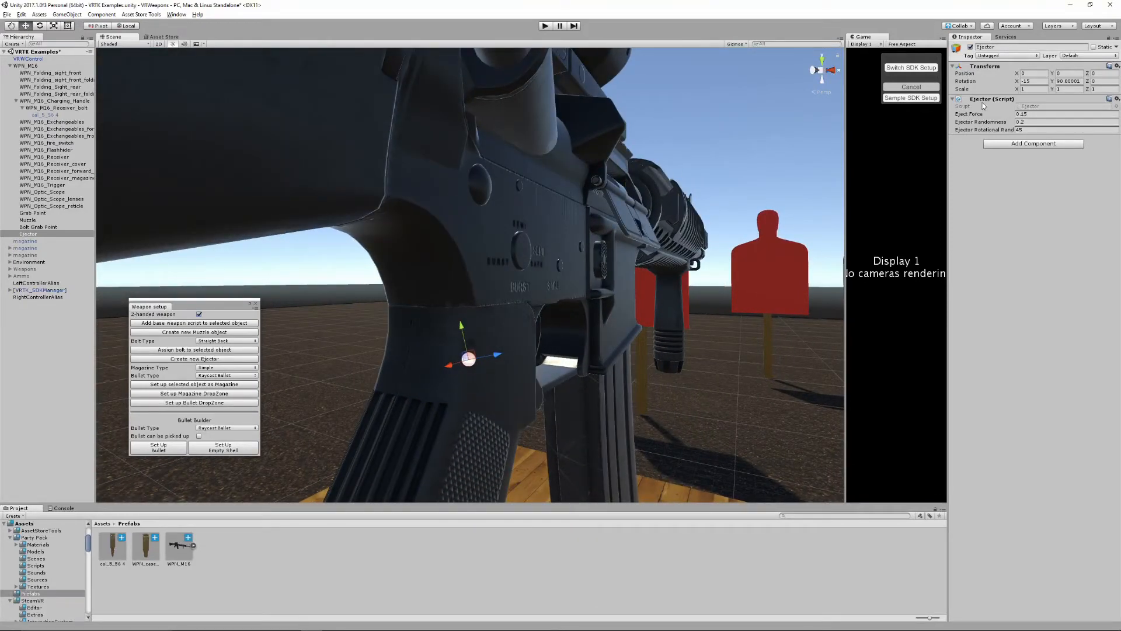
# - Check the Ejector's Eject Force against the Rigidbody mass of the cal_5_56 4 and WPN_case_5_56 prefabs
pyautogui.click(1039, 117)
pyautogui.keyDown('alt'); pyautogui.moveTo(680, 291); pyautogui.dragTo(514, 283); pyautogui.keyUp('alt')
pyautogui.keyDown('alt'); pyautogui.moveTo(634, 295); pyautogui.dragTo(527, 310, button='right'); pyautogui.keyUp('alt')
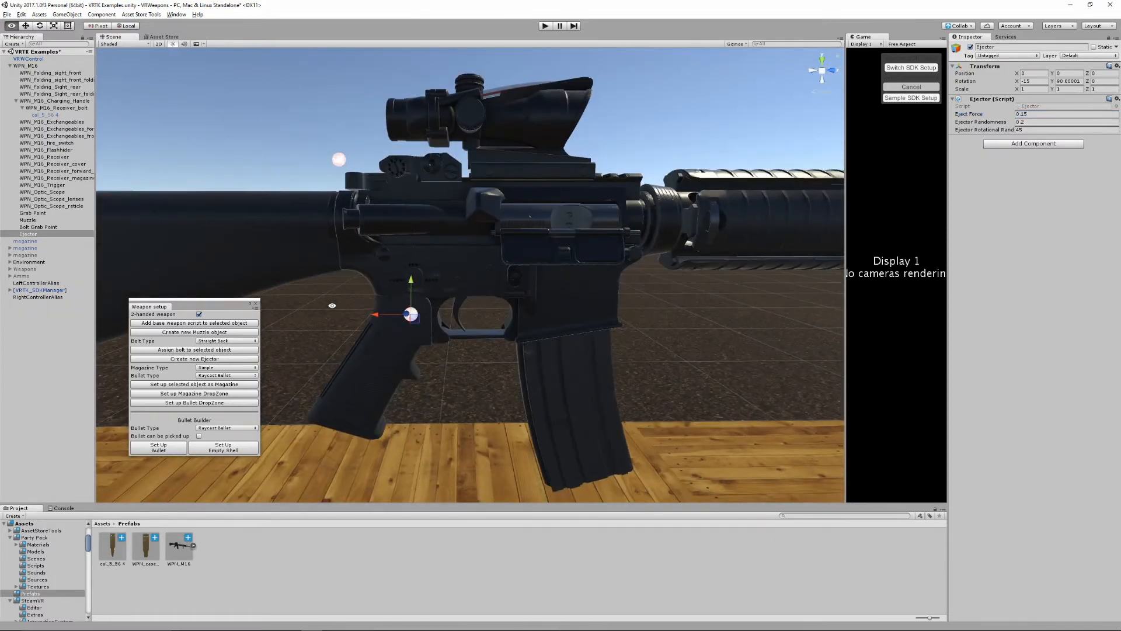
pyautogui.keyDown('alt'); pyautogui.moveTo(332, 306); pyautogui.dragTo(365, 313, button='middle'); pyautogui.keyUp('alt')
pyautogui.click(120, 556)
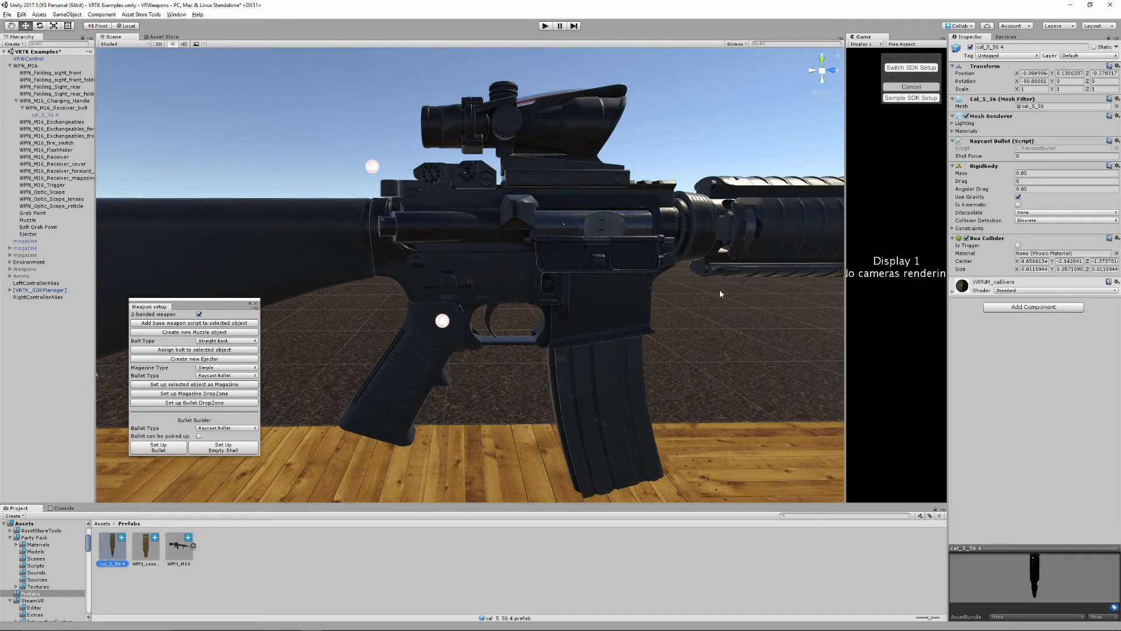
pyautogui.click(1022, 173)
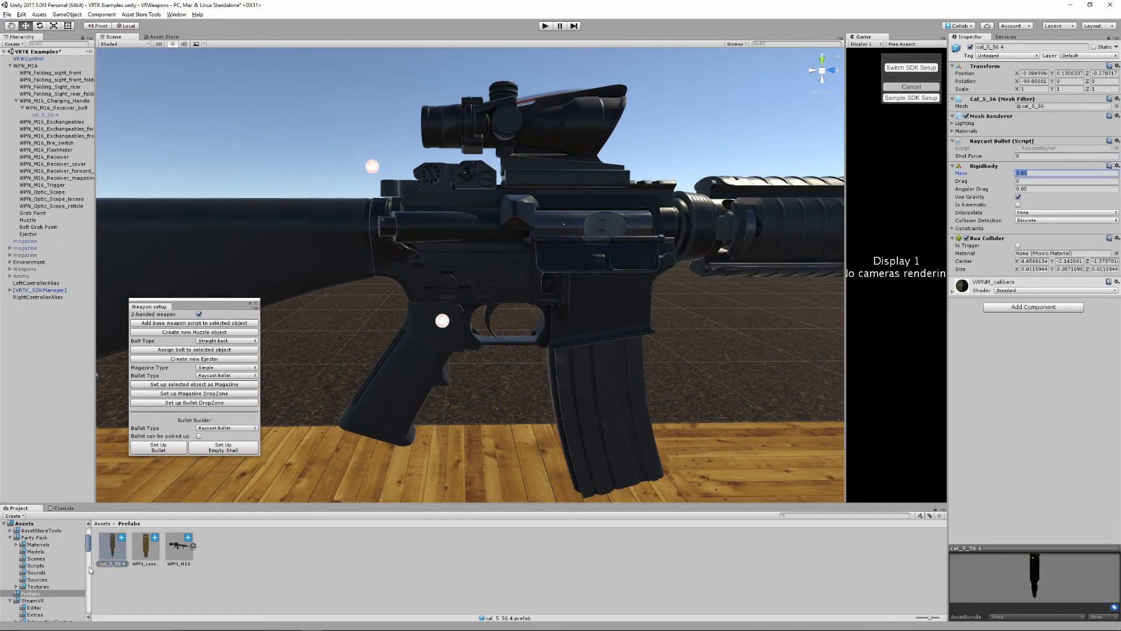
pyautogui.click(153, 559)
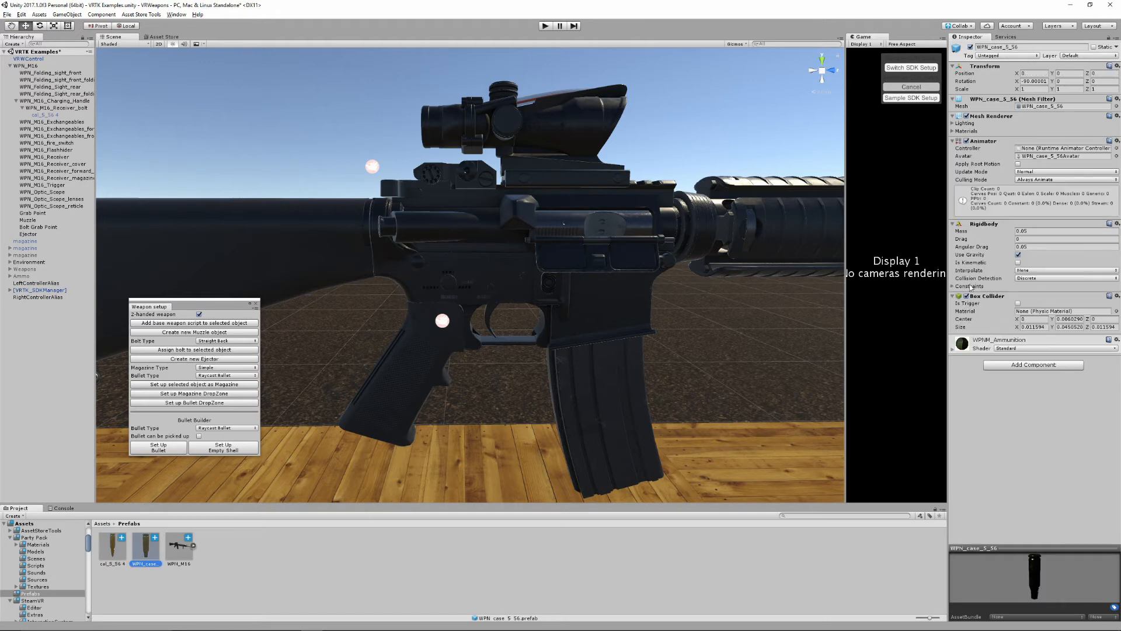
# - Duplicate the WPN_M16_Receiver_magazine object inside WPN_M16
pyautogui.click(442, 320)
pyautogui.keyDown('alt'); pyautogui.moveTo(558, 232); pyautogui.dragTo(501, 300); pyautogui.keyUp('alt')
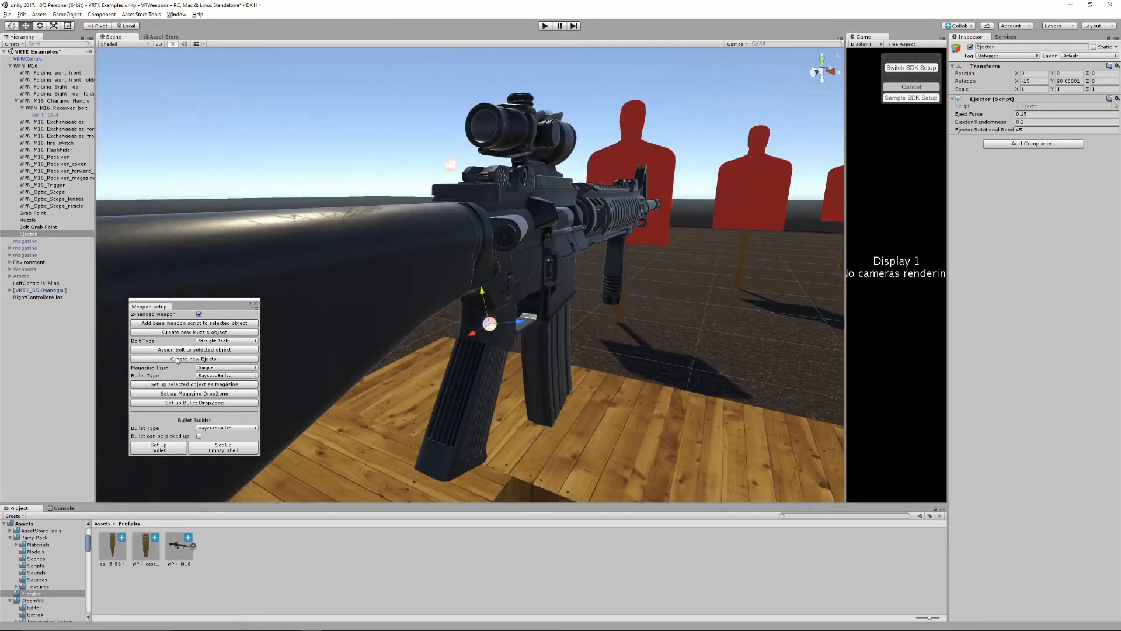
pyautogui.keyDown('alt'); pyautogui.moveTo(673, 362); pyautogui.dragTo(483, 332); pyautogui.keyUp('alt')
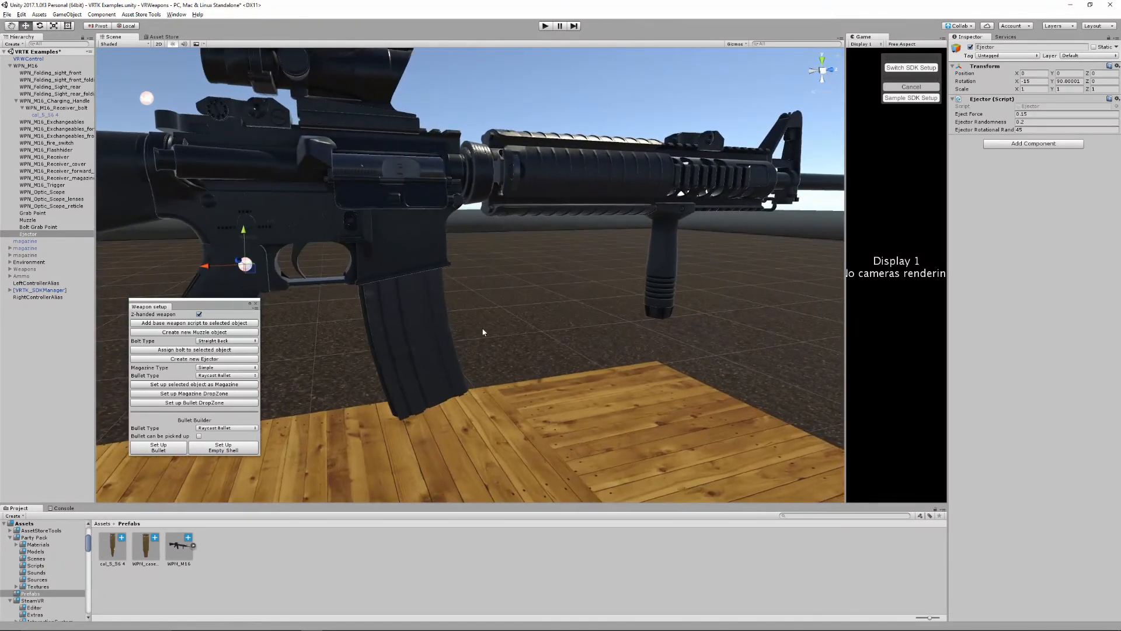
pyautogui.click(418, 365)
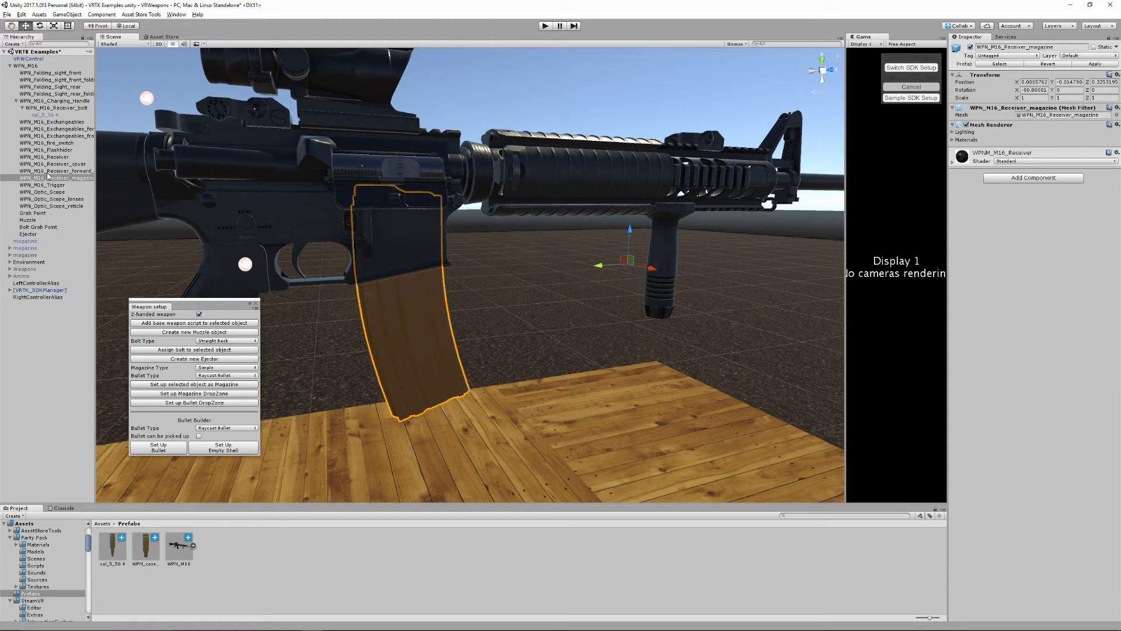
pyautogui.hotkey('ctrl', 'd')
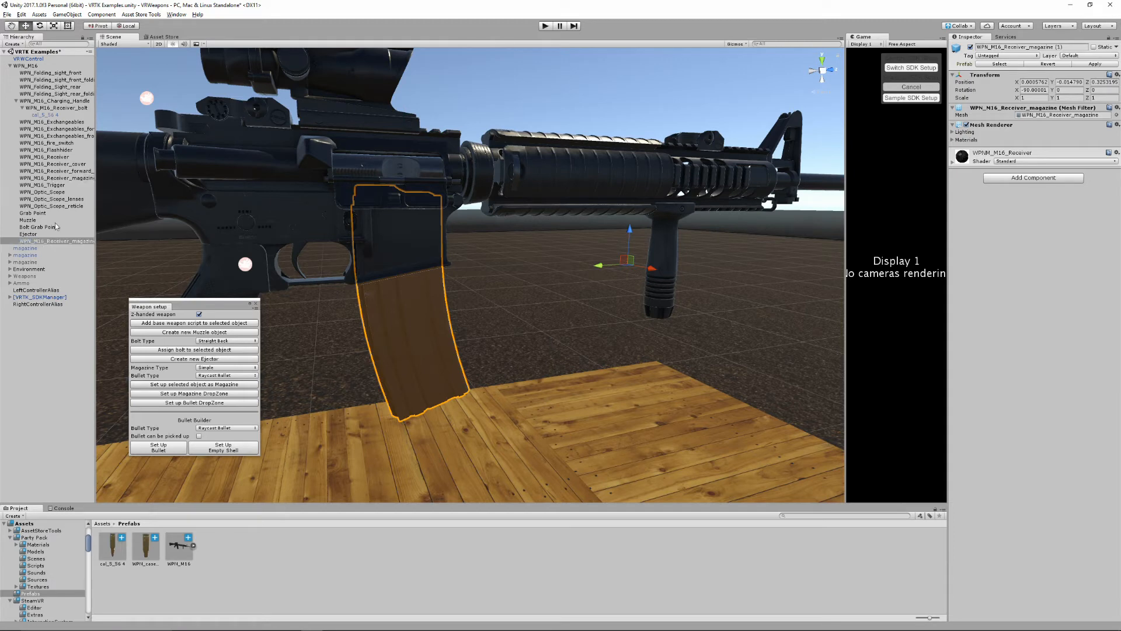
# - Set up the original WPN_M16_Receiver_magazine as a Simple magazine with the Raycast Bullet type
pyautogui.click(70, 185)
pyautogui.click(69, 178)
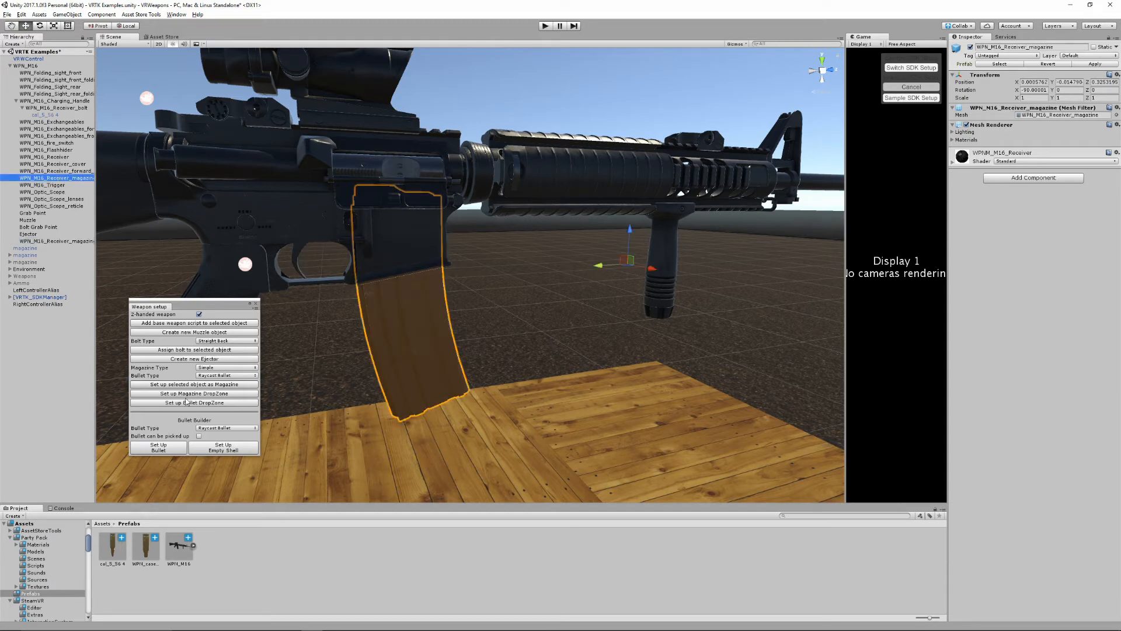
pyautogui.click(166, 368)
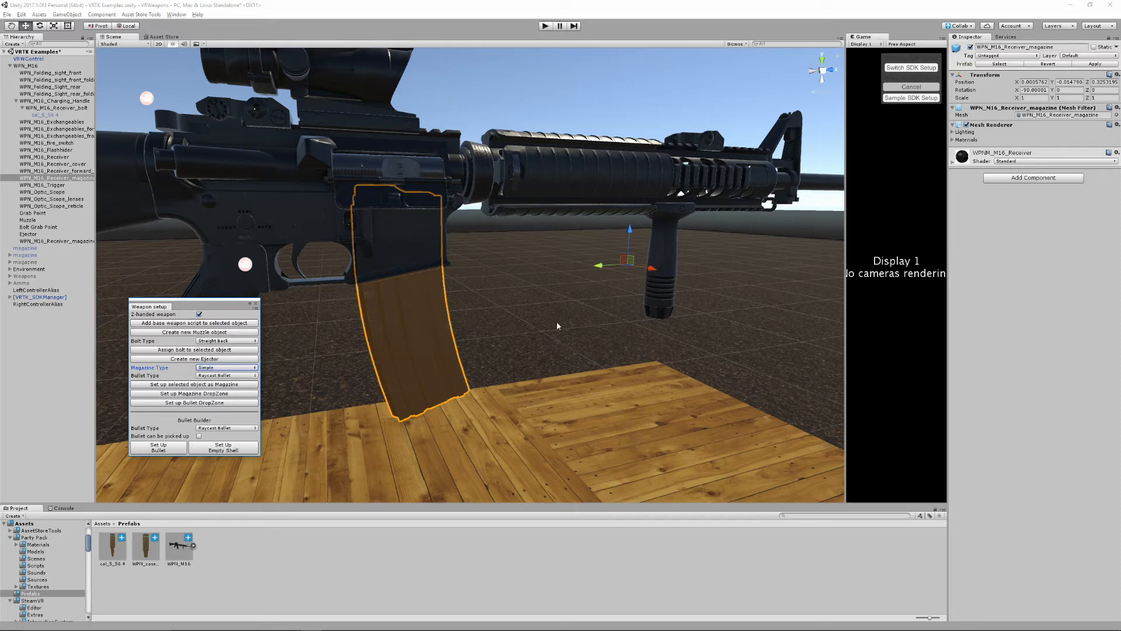
pyautogui.moveTo(441, 325); pyautogui.dragTo(578, 333, button='middle')
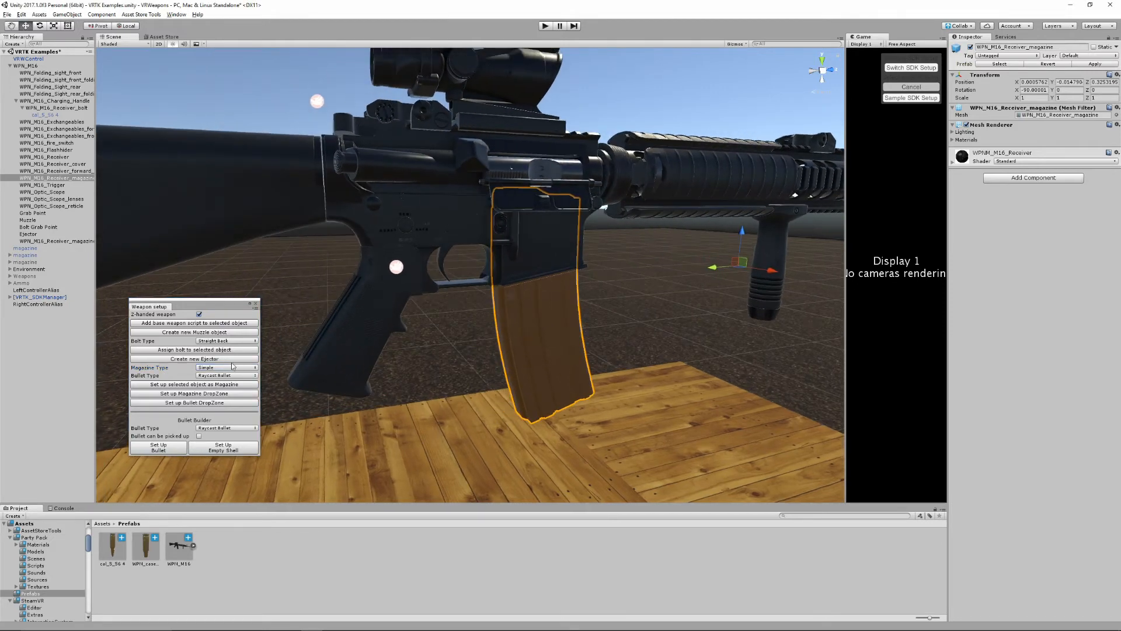
pyautogui.click(219, 377)
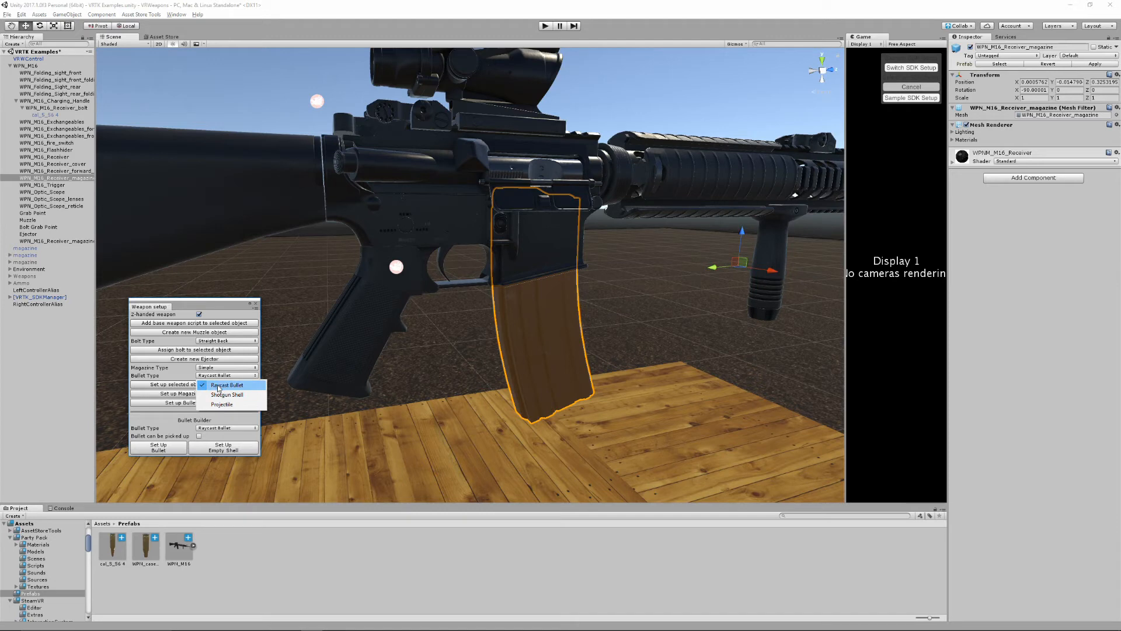
pyautogui.click(179, 368)
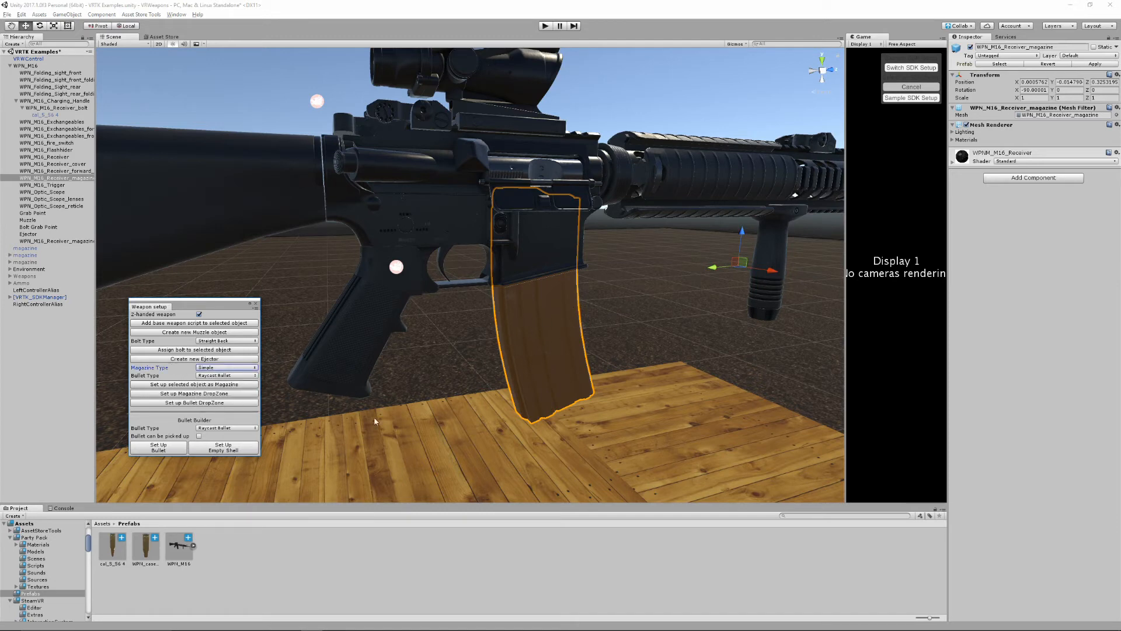
pyautogui.click(175, 385)
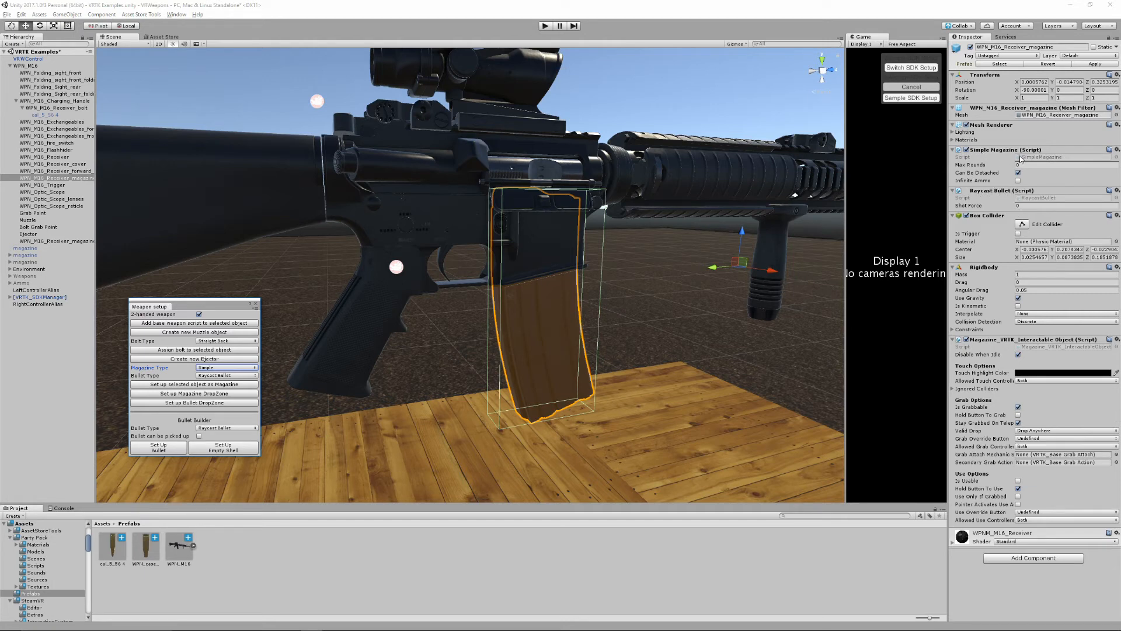
# - Set the simple magazine's Max Rounds to 30 and deactivate the original WPN_M16_Receiver_magazine object
pyautogui.moveTo(1012, 165); pyautogui.dragTo(969, 166)
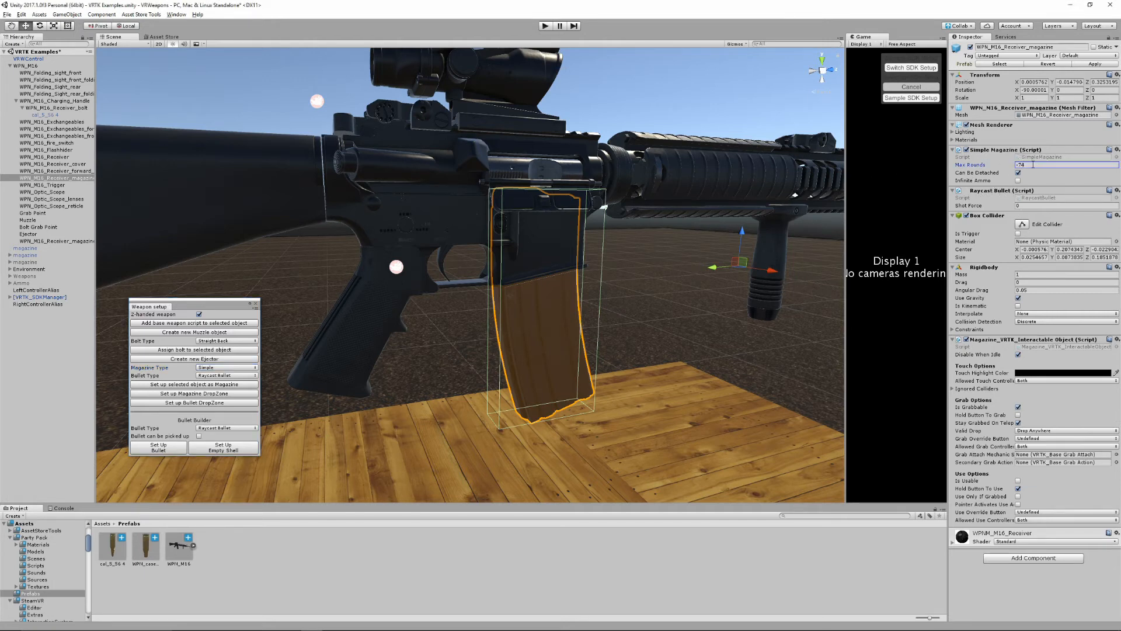
pyautogui.click(1035, 165)
pyautogui.write('30')
pyautogui.moveTo(47, 178); pyautogui.dragTo(93, 181)
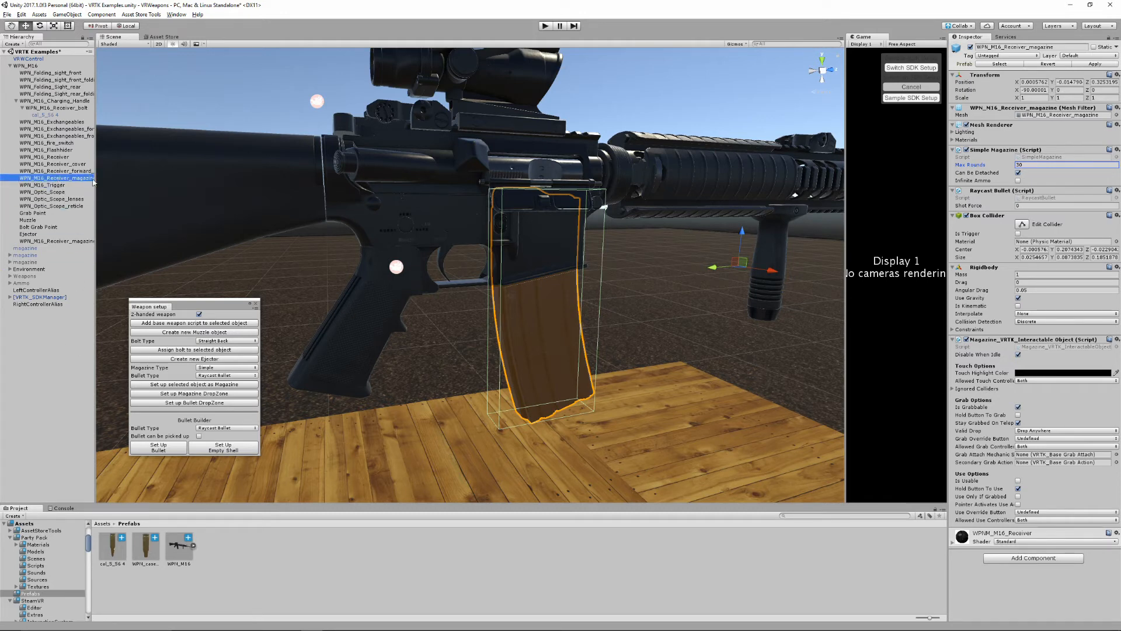
pyautogui.click(971, 47)
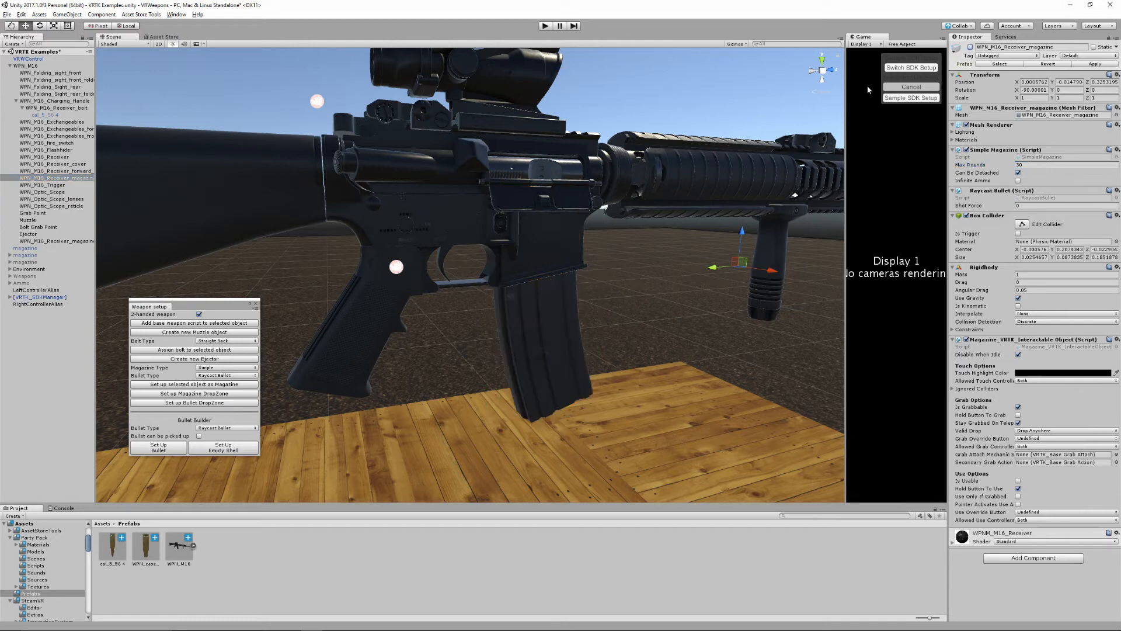
# - Set up the duplicate WPN_M16_Receiver_magazine (1) as a magazine of type Complex
pyautogui.click(44, 240)
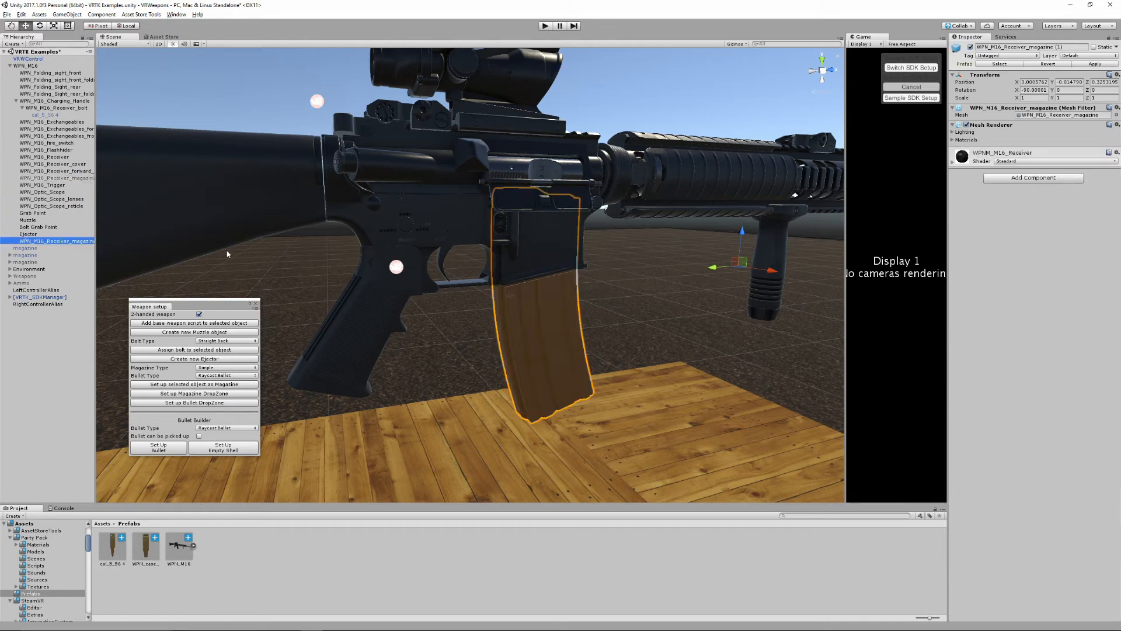
pyautogui.click(217, 368)
pyautogui.click(237, 387)
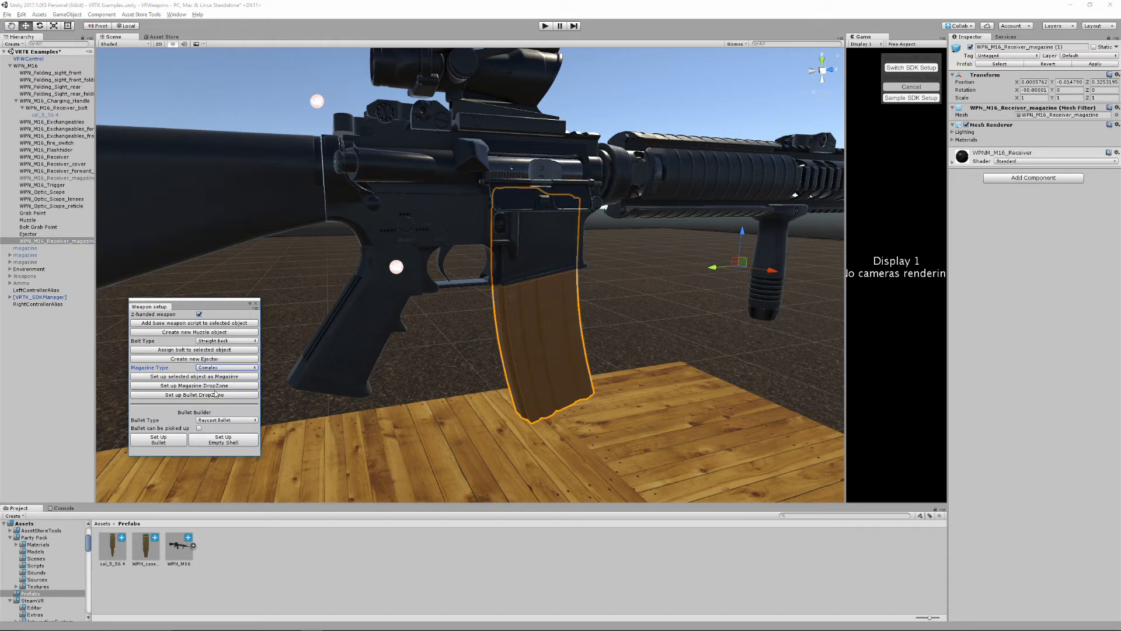
pyautogui.click(174, 377)
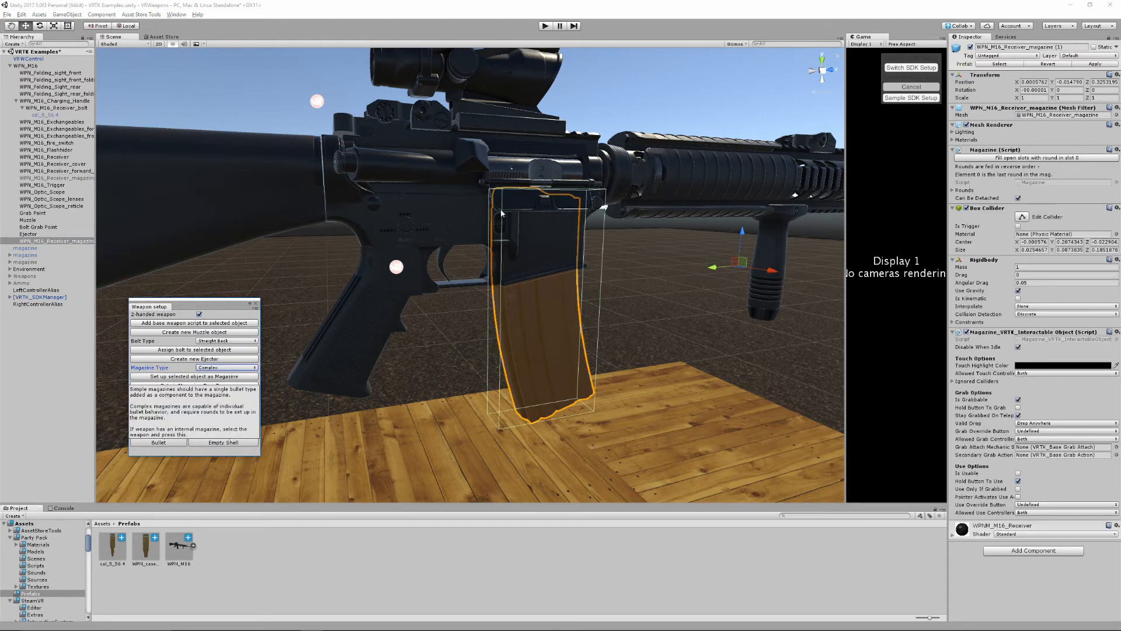
# - Set the complex magazine's Rounds size to 30, assign the cal_5_56 4 prefab to Element 0 and fill the open slots with it
pyautogui.click(954, 190)
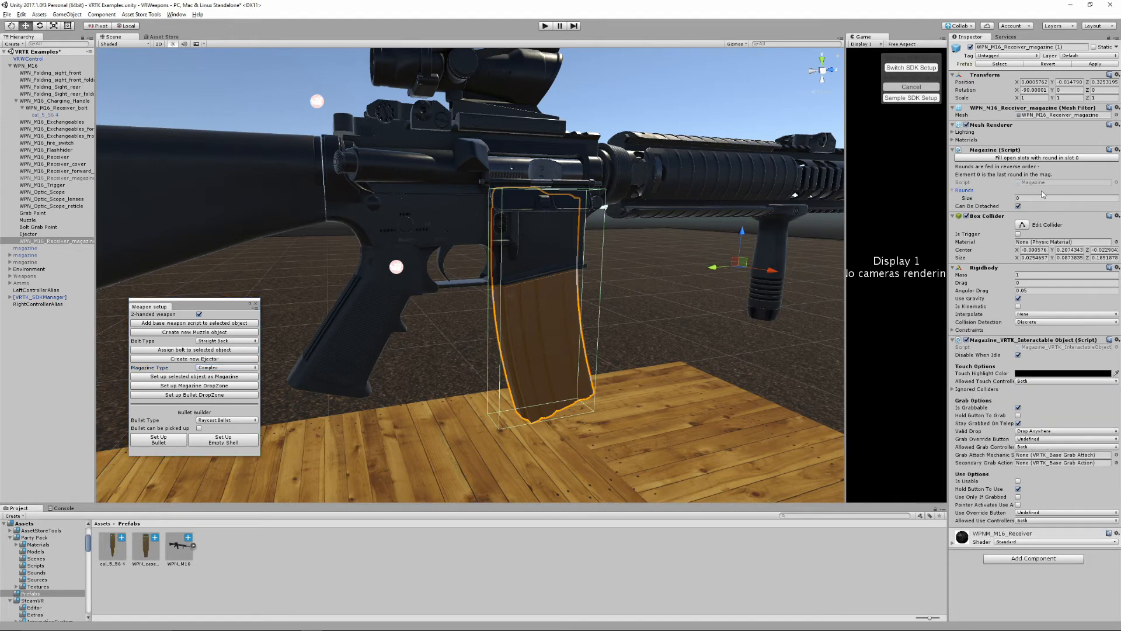
pyautogui.click(1043, 198)
pyautogui.write('30')
pyautogui.press('Return')
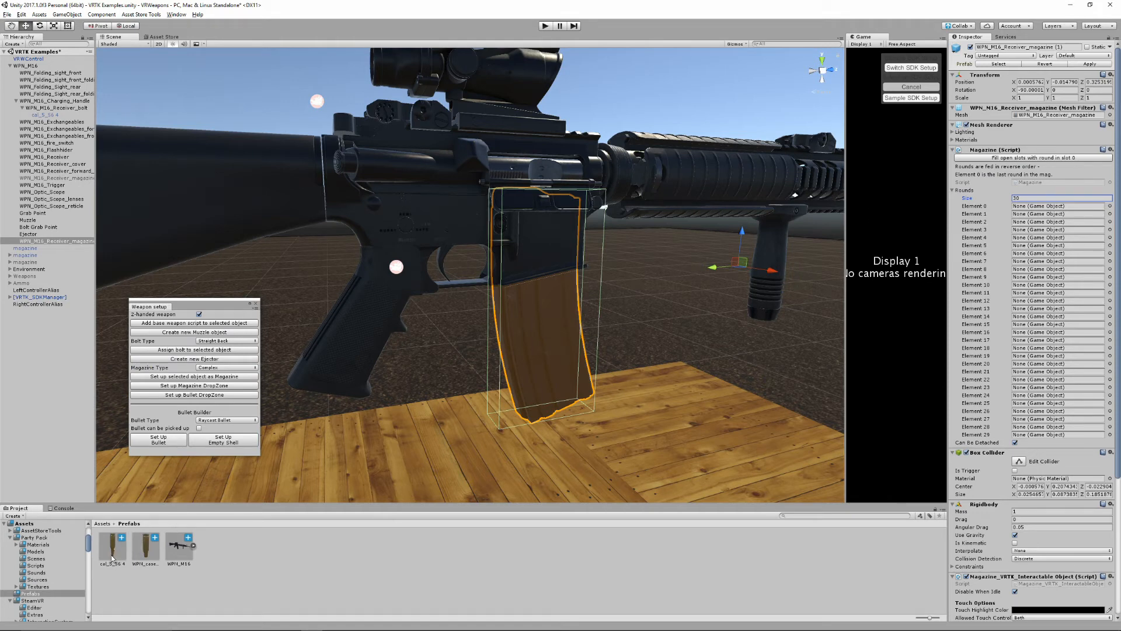
pyautogui.moveTo(112, 558); pyautogui.dragTo(1049, 208)
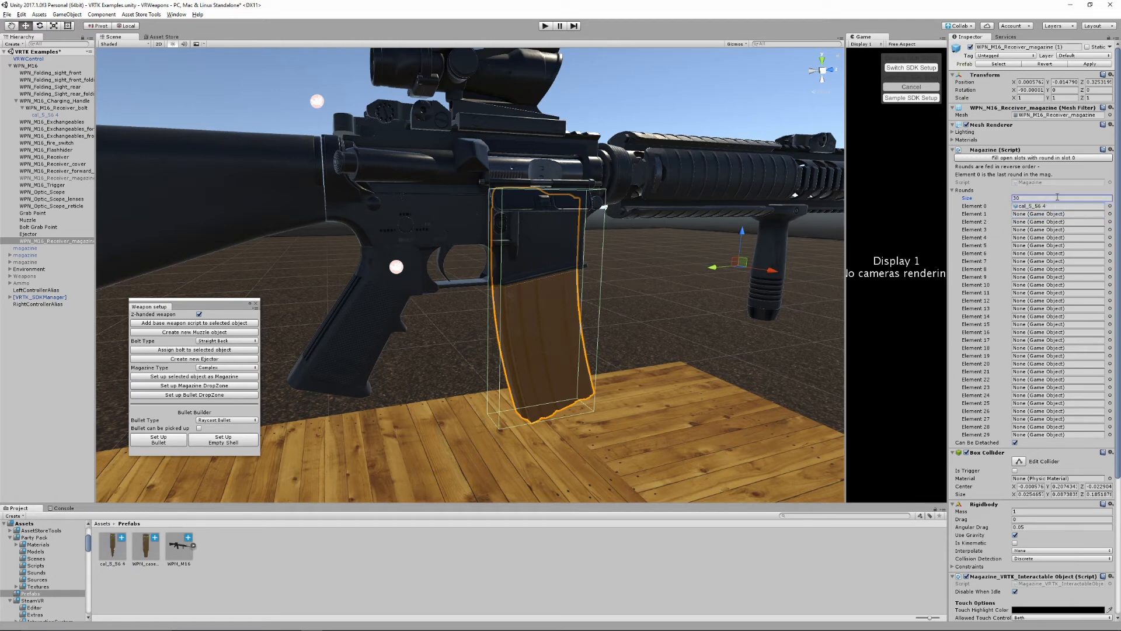
pyautogui.click(1032, 207)
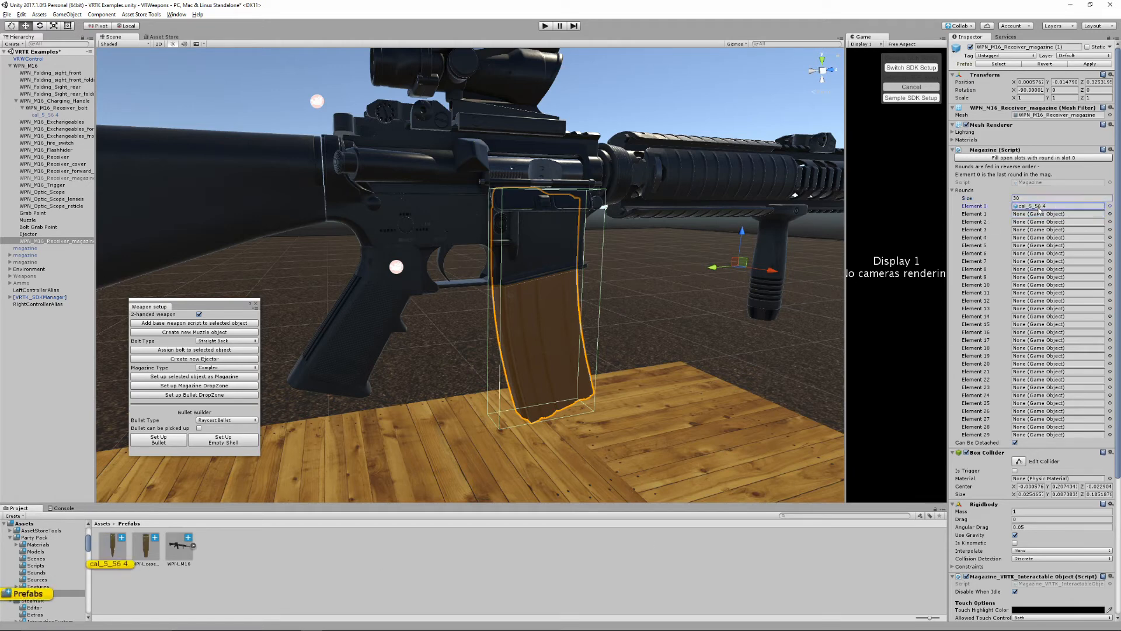
pyautogui.click(1033, 159)
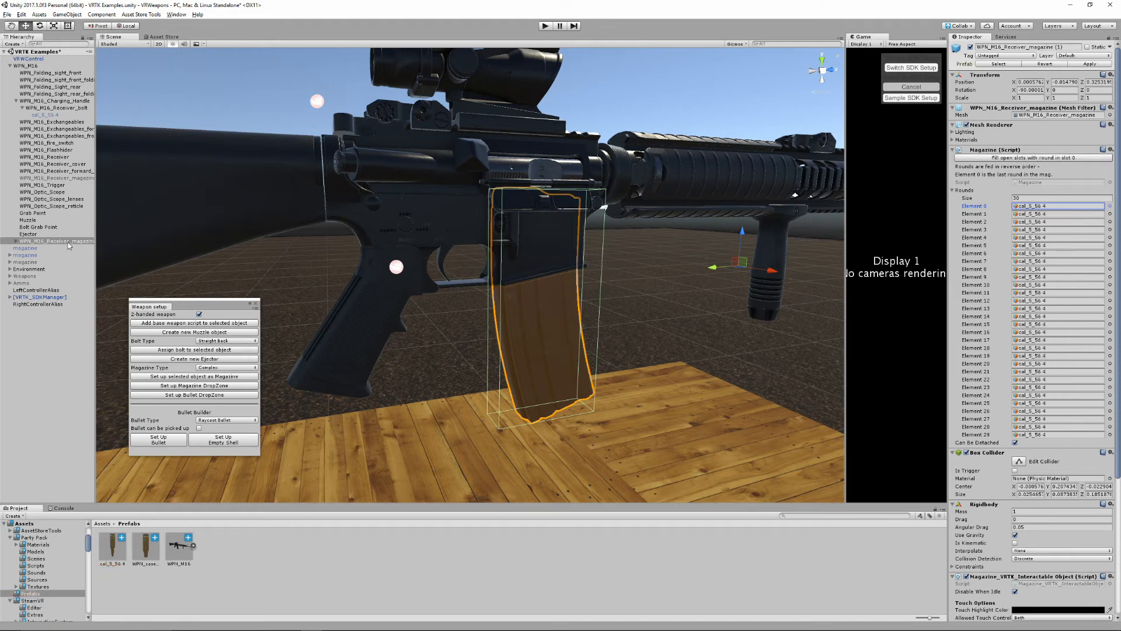
# - Examine the cal_5_56 4 child objects under the magazine and which Rounds elements they belong to
pyautogui.click(15, 242)
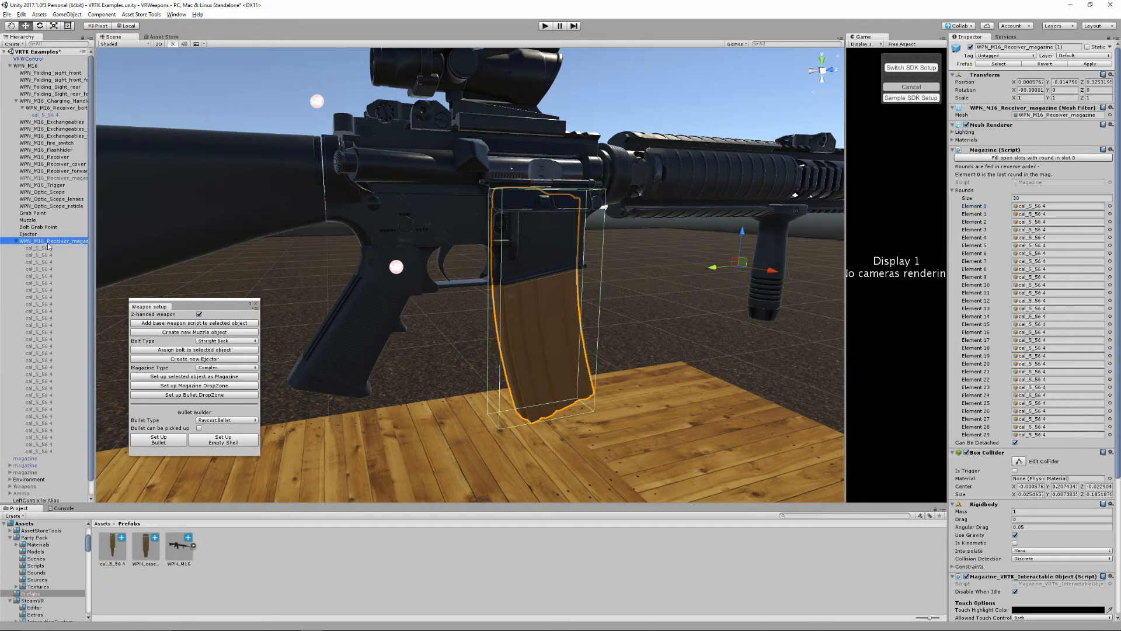
pyautogui.click(17, 241)
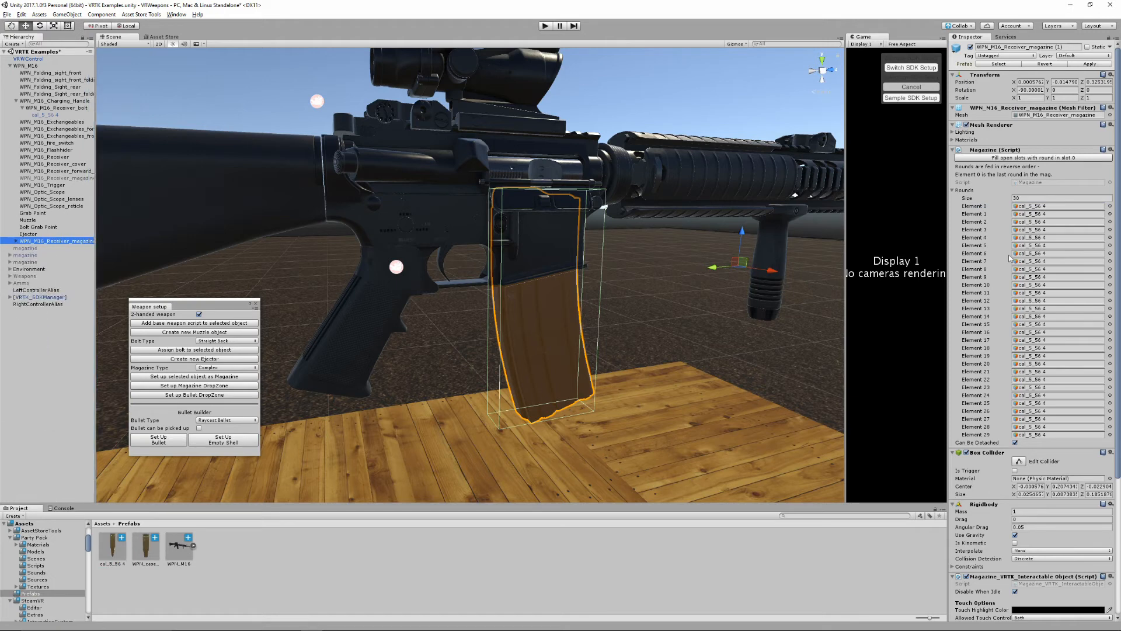
pyautogui.click(1072, 207)
pyautogui.click(1050, 231)
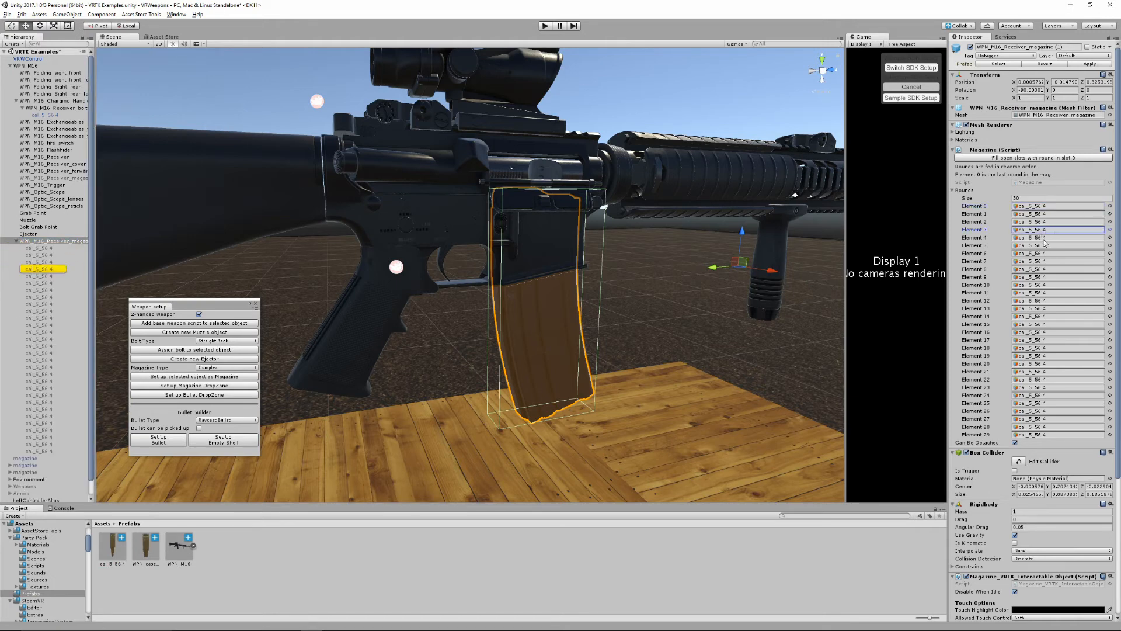
pyautogui.click(1045, 238)
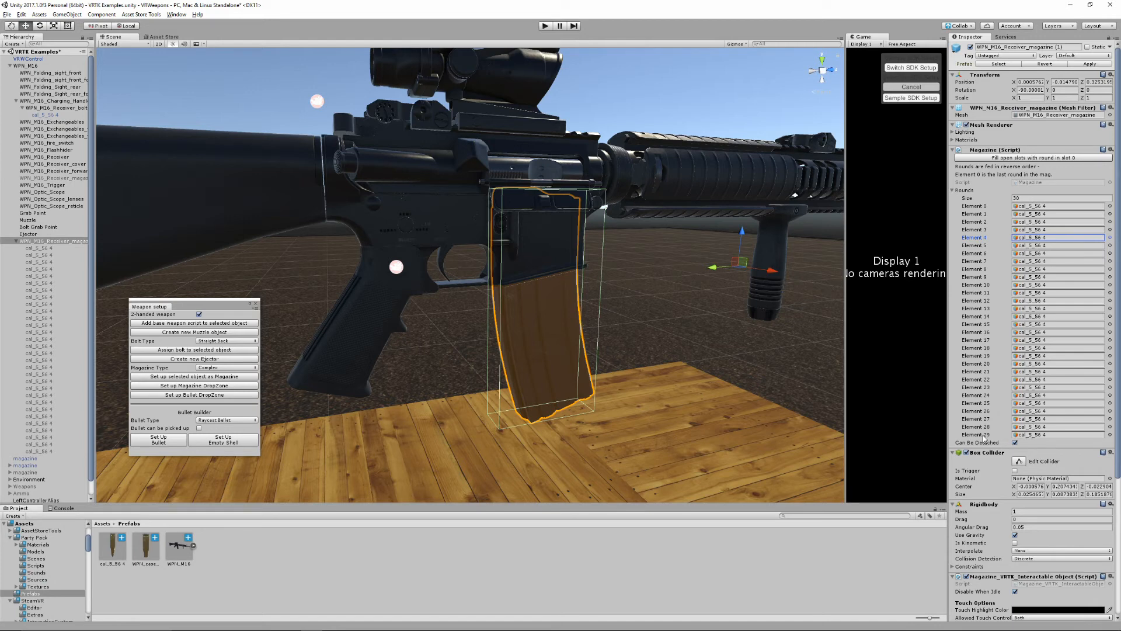
pyautogui.click(1035, 435)
pyautogui.click(953, 193)
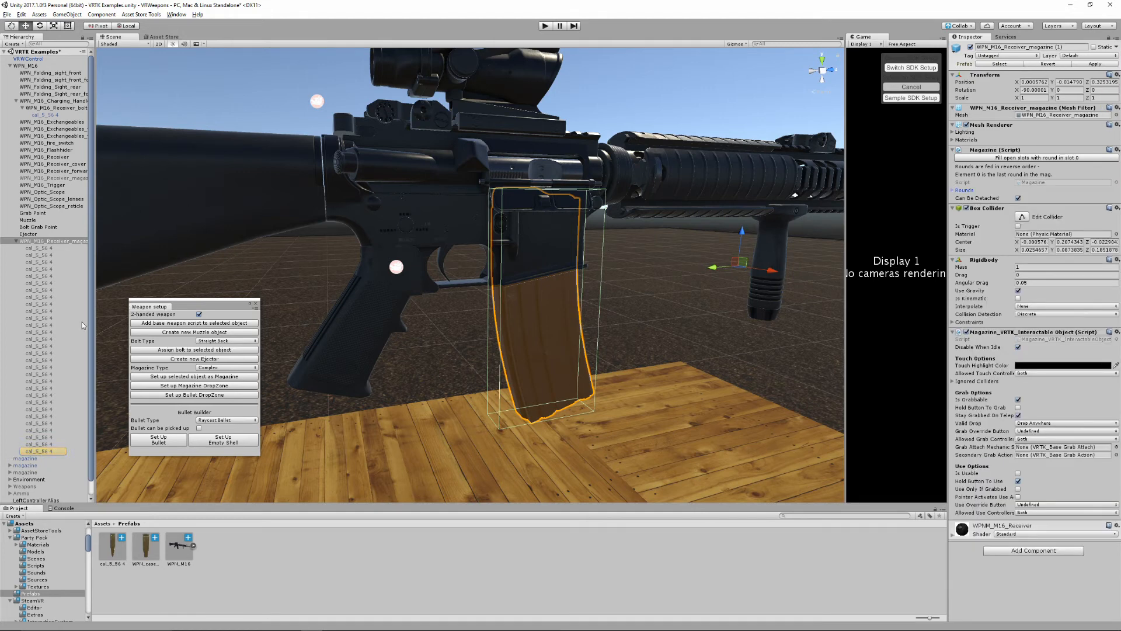
pyautogui.click(17, 241)
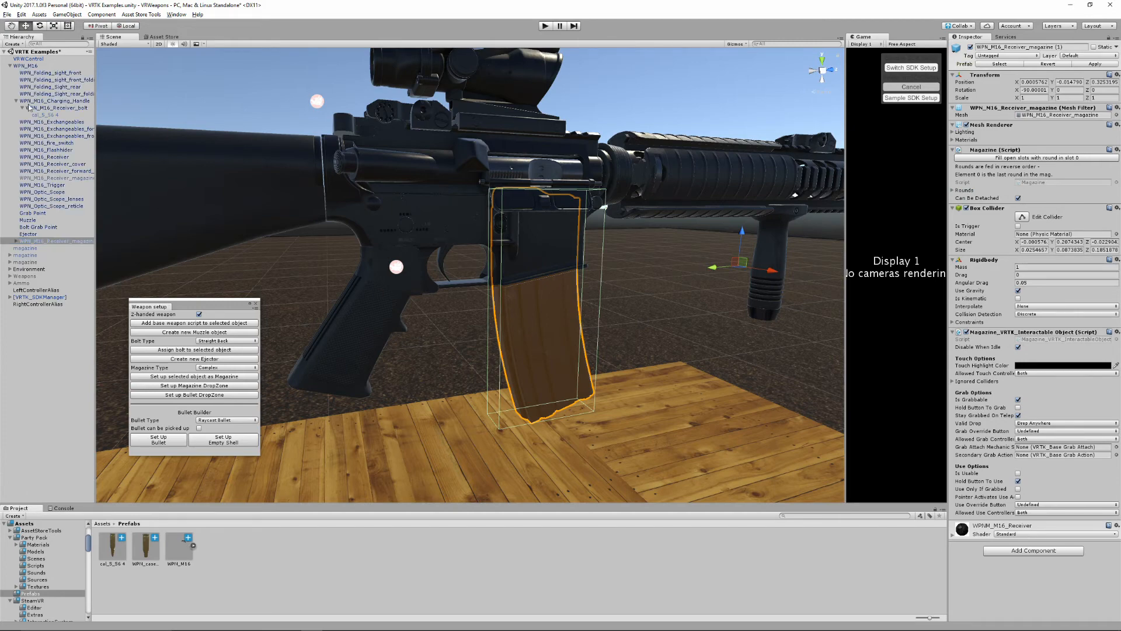
# - Set up a magazine drop zone on WPN_M16 and check the detached WPN_M16_Receiver_magazine (1)
pyautogui.click(26, 65)
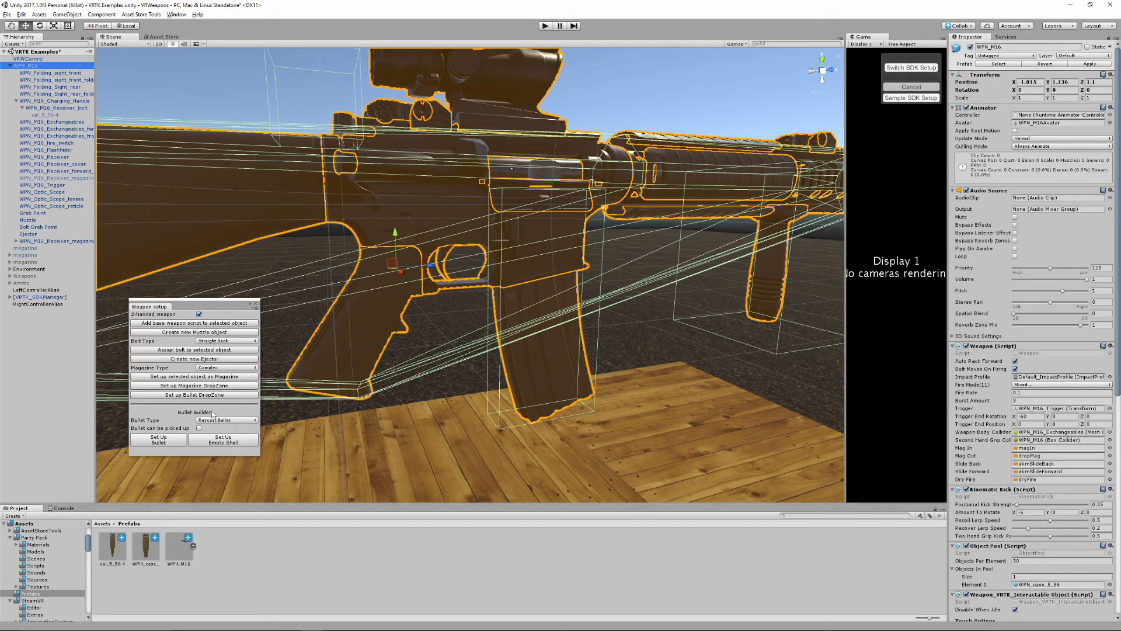
pyautogui.click(180, 387)
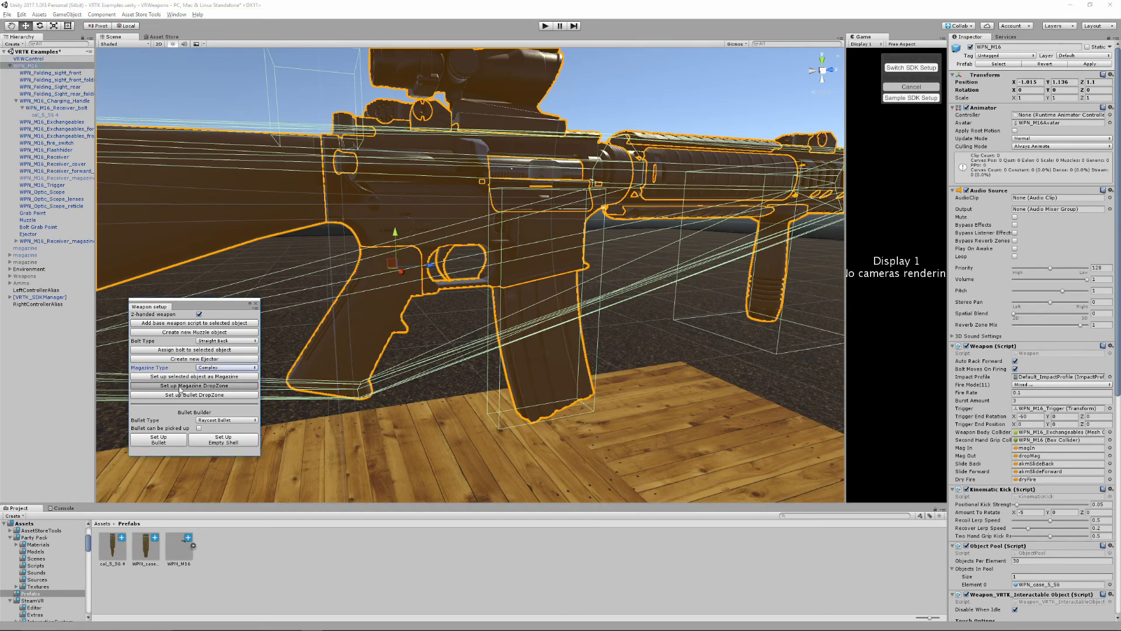
pyautogui.keyDown('alt'); pyautogui.moveTo(611, 337); pyautogui.dragTo(550, 234); pyautogui.keyUp('alt')
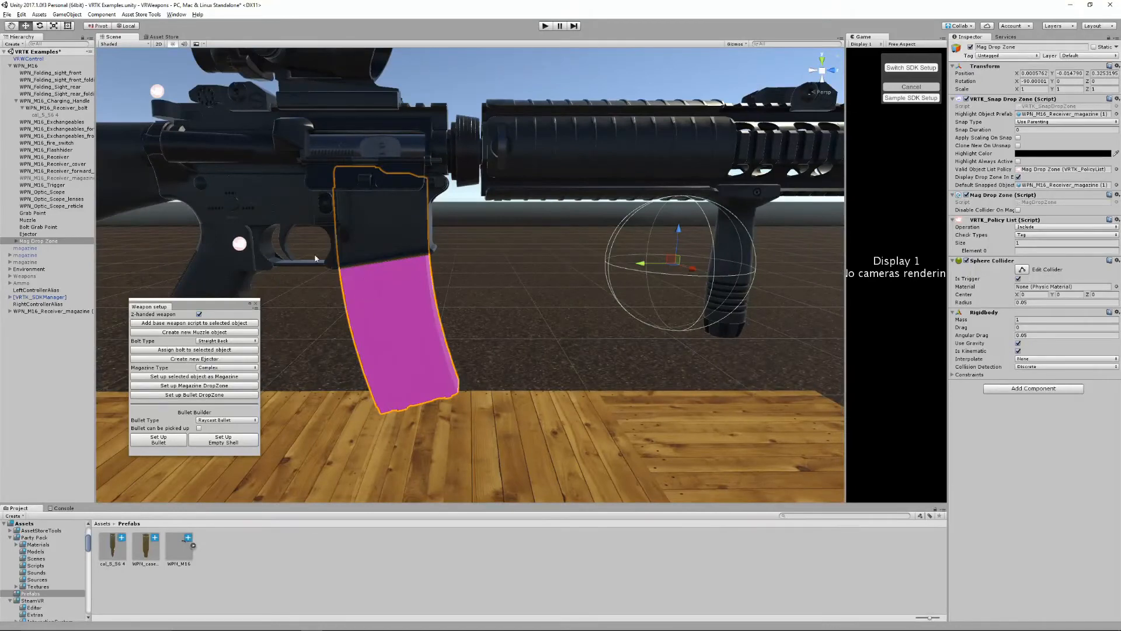
pyautogui.click(49, 312)
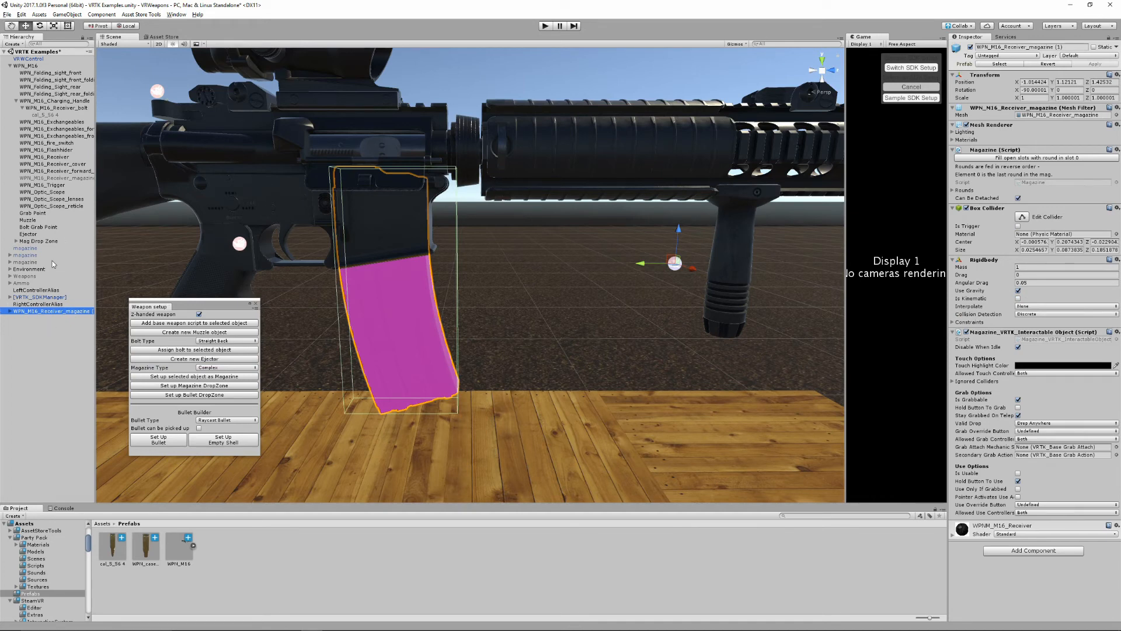
# - Set the Mag Drop Zone's Sphere Collider center Y to 0.21 so the sphere sits over the magazine
pyautogui.click(57, 240)
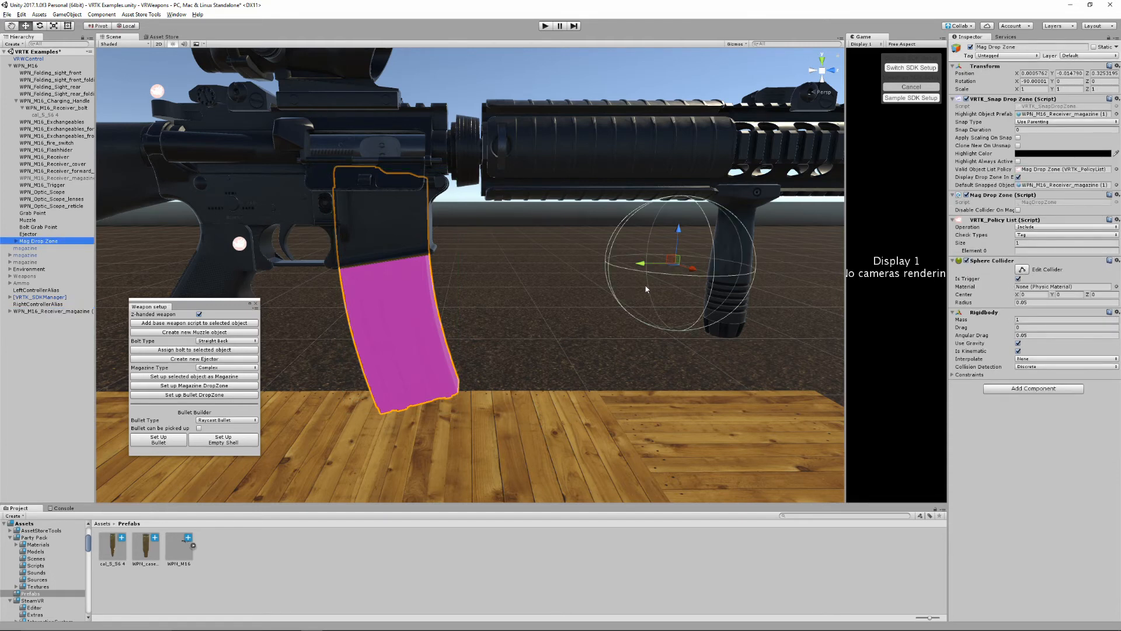
pyautogui.moveTo(647, 289); pyautogui.dragTo(628, 289, button='middle')
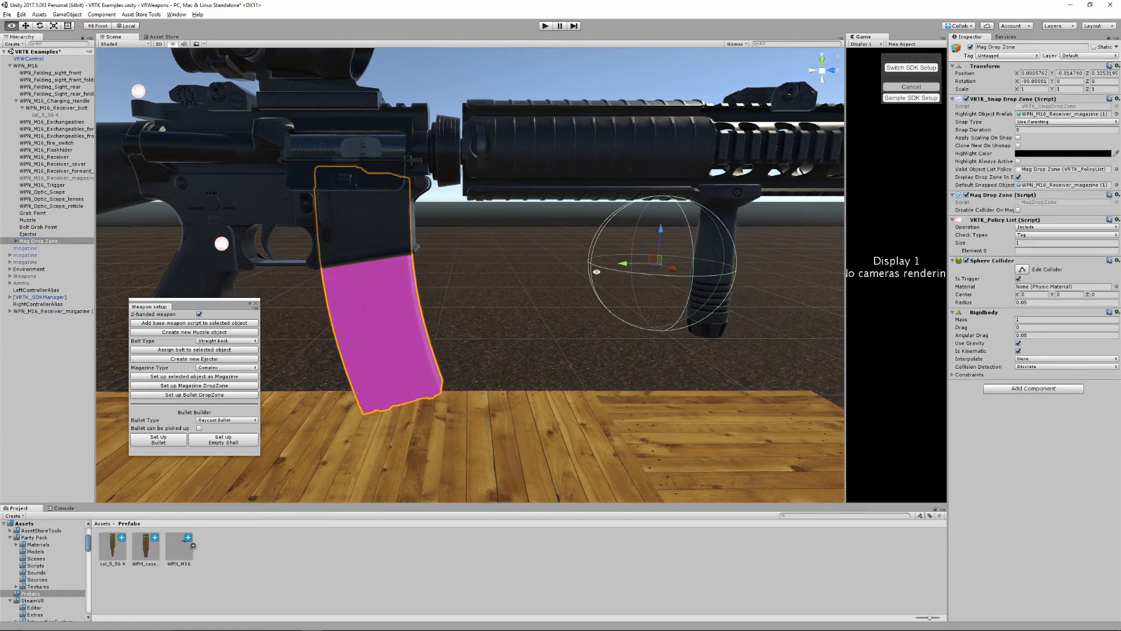
pyautogui.click(1061, 294)
pyautogui.write('0.24')
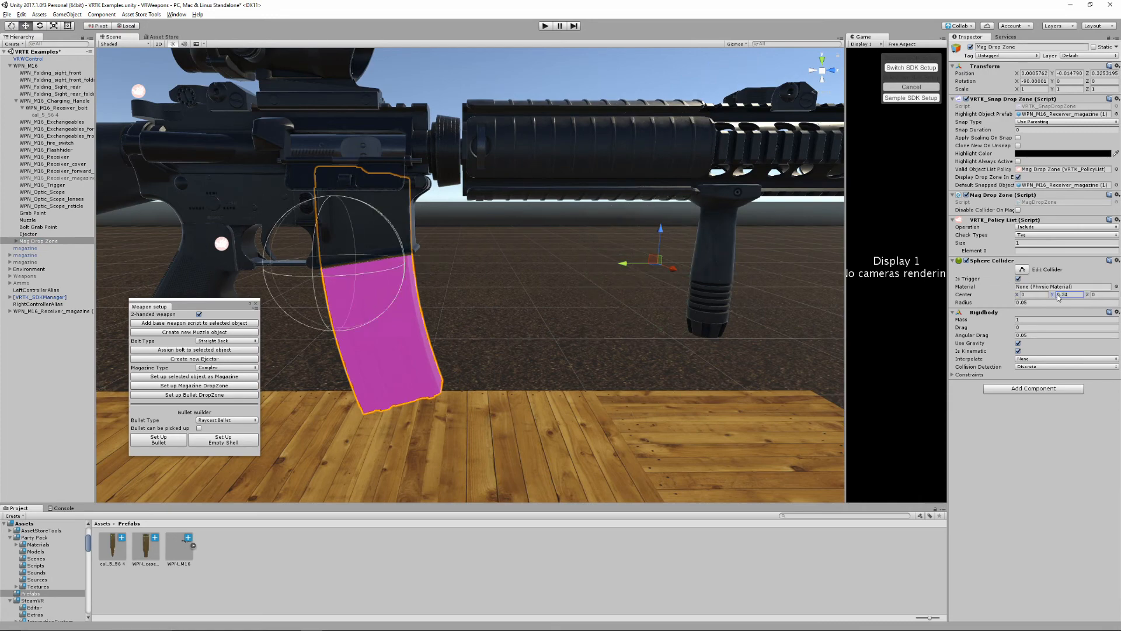
pyautogui.press('BackSpace')
pyautogui.write('1')
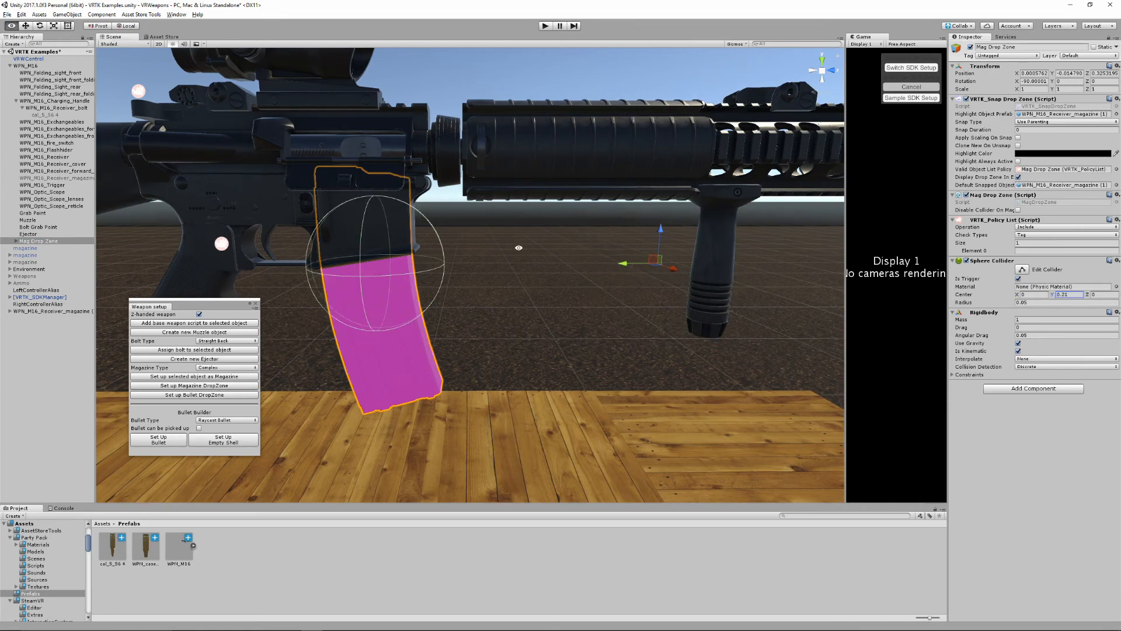
# - Enter M16Mag as Element 0 of the Mag Drop Zone's policy list and tag WPN_M16_Receiver_magazine (1) as M16Mag
pyautogui.keyDown('alt'); pyautogui.moveTo(520, 248); pyautogui.dragTo(617, 297); pyautogui.keyUp('alt')
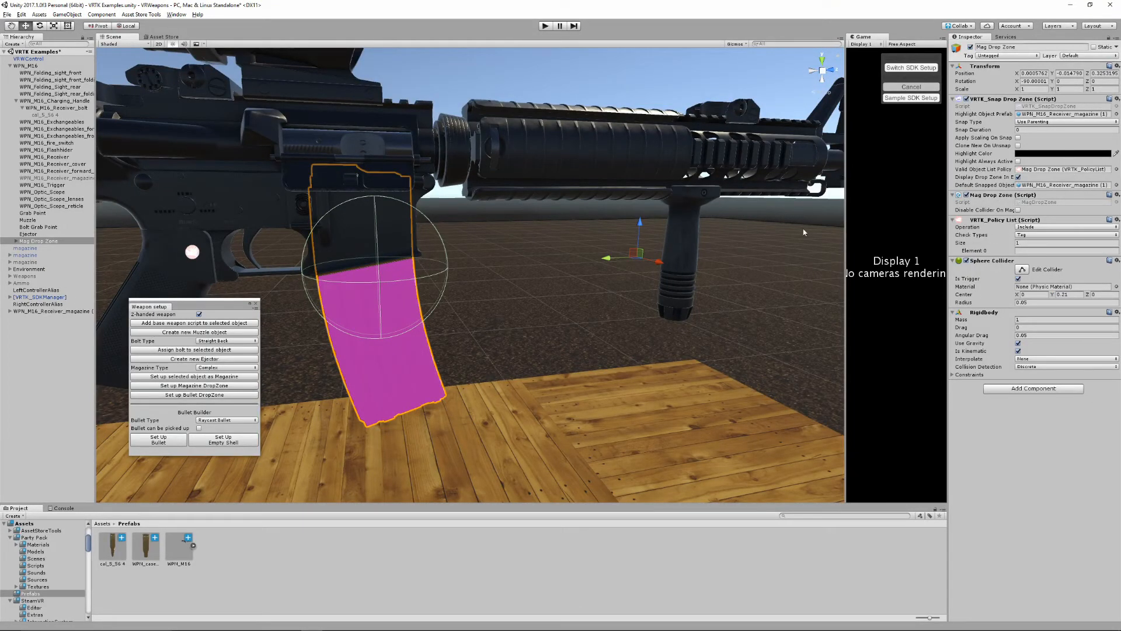
pyautogui.click(1043, 250)
pyautogui.write('M16Mag')
pyautogui.click(64, 313)
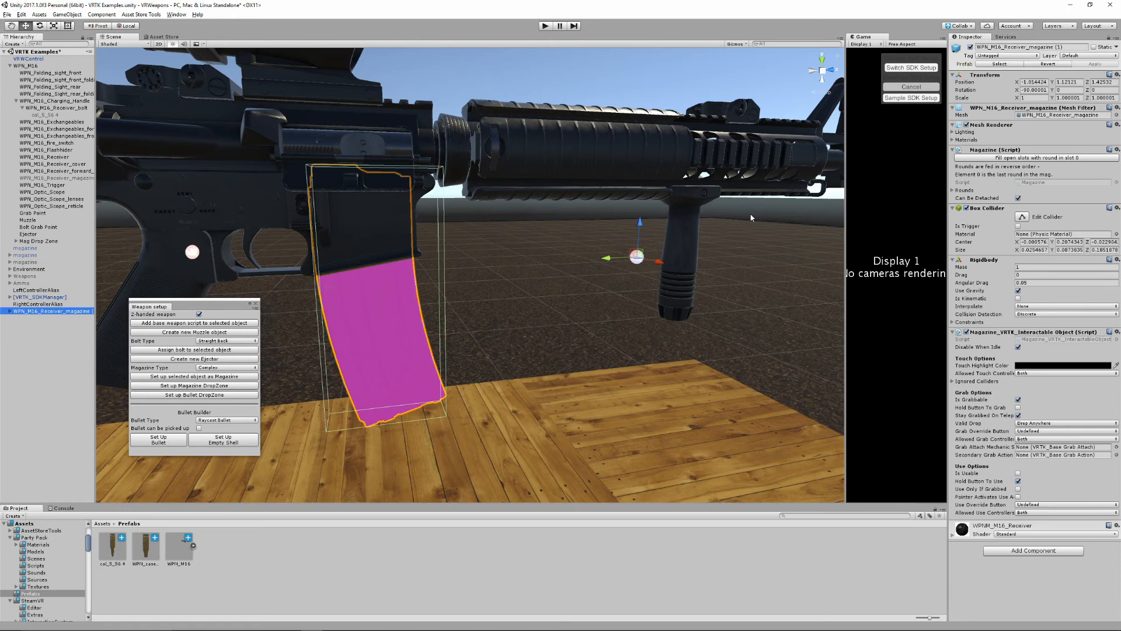
pyautogui.click(997, 55)
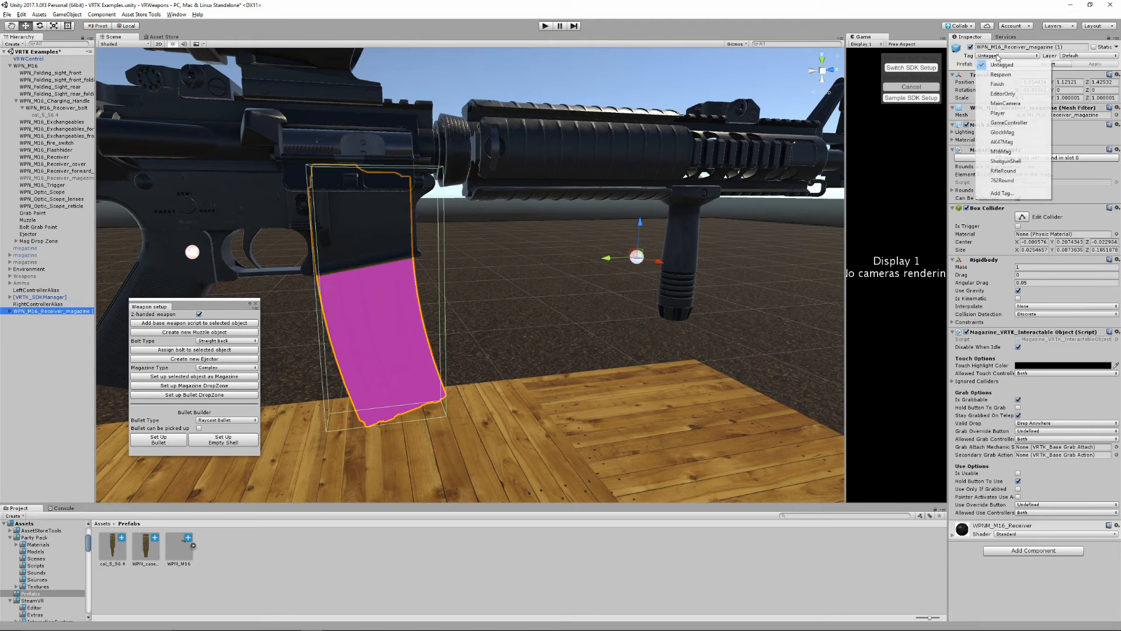
pyautogui.click(1016, 152)
# - Examine the Mag Drop Zone's HighlightContainer and the highlight objects nested inside it
pyautogui.click(32, 242)
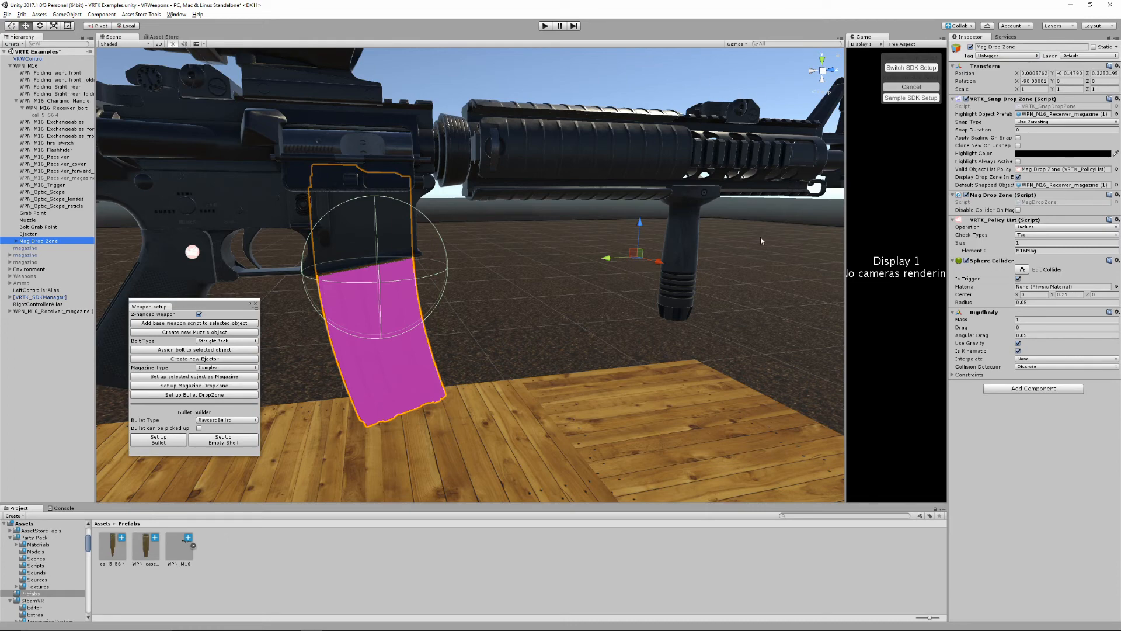
pyautogui.moveTo(531, 245); pyautogui.dragTo(661, 238, button='middle')
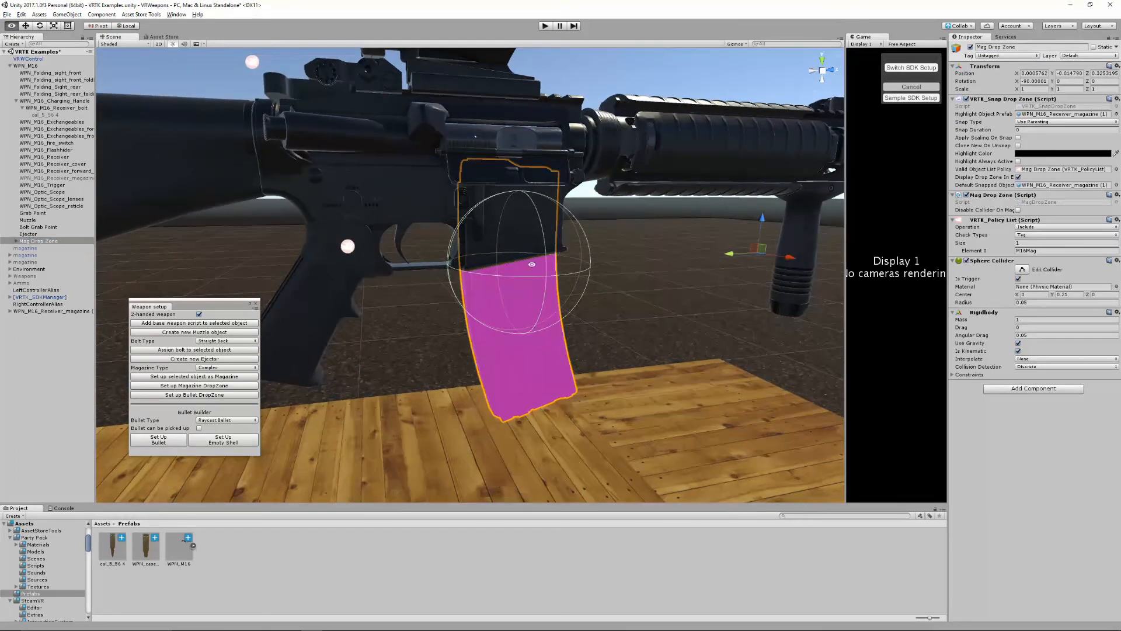
pyautogui.click(16, 241)
pyautogui.click(33, 248)
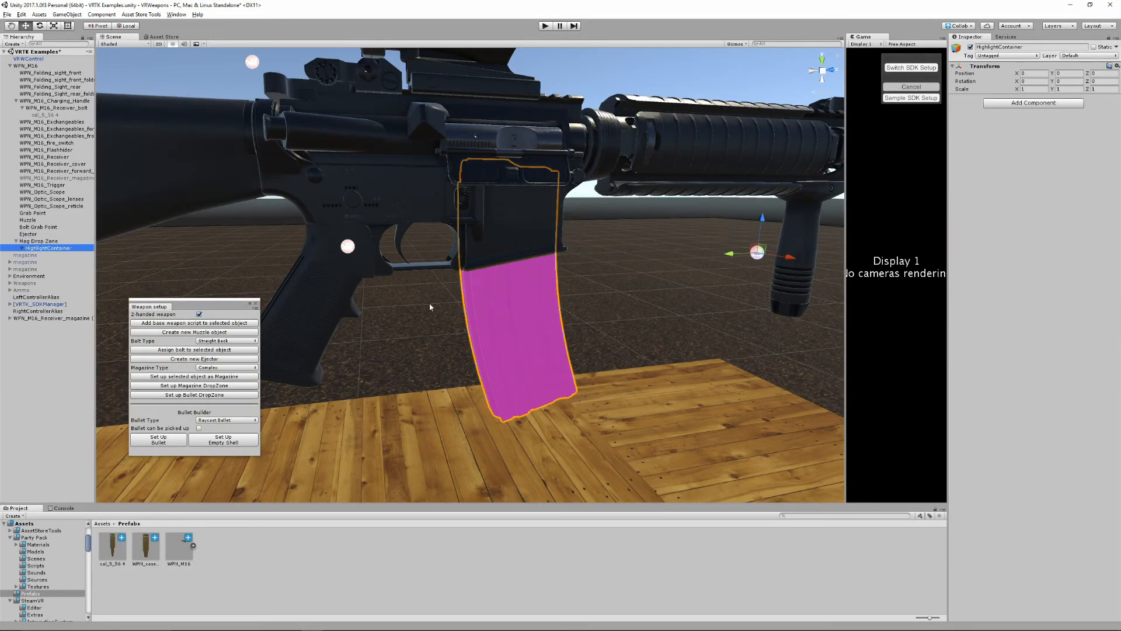
pyautogui.click(22, 249)
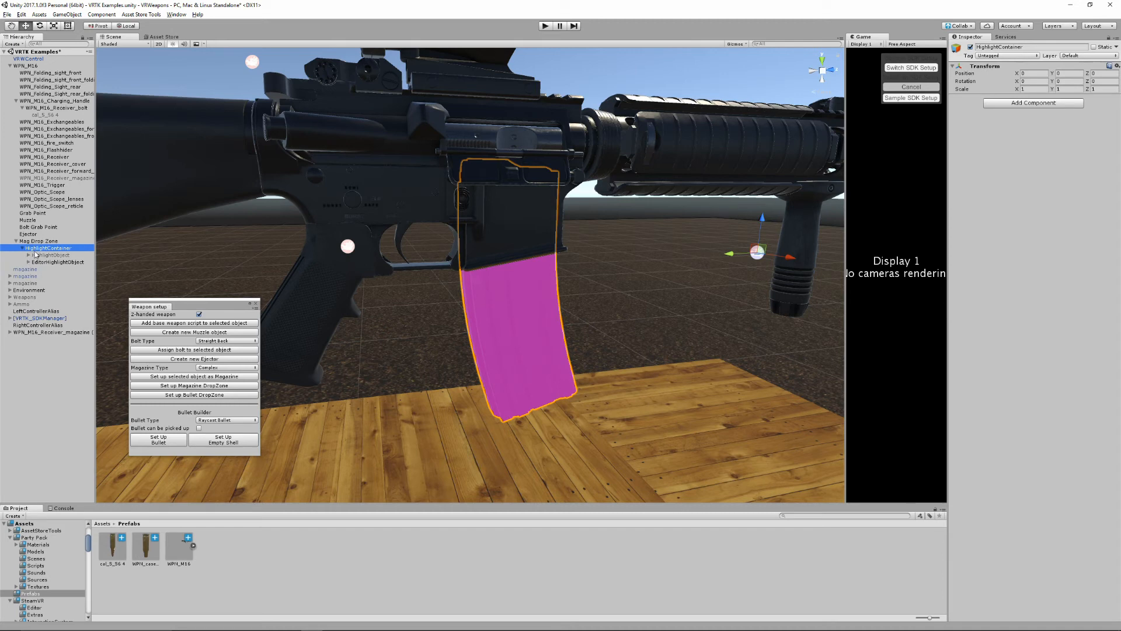
pyautogui.click(48, 256)
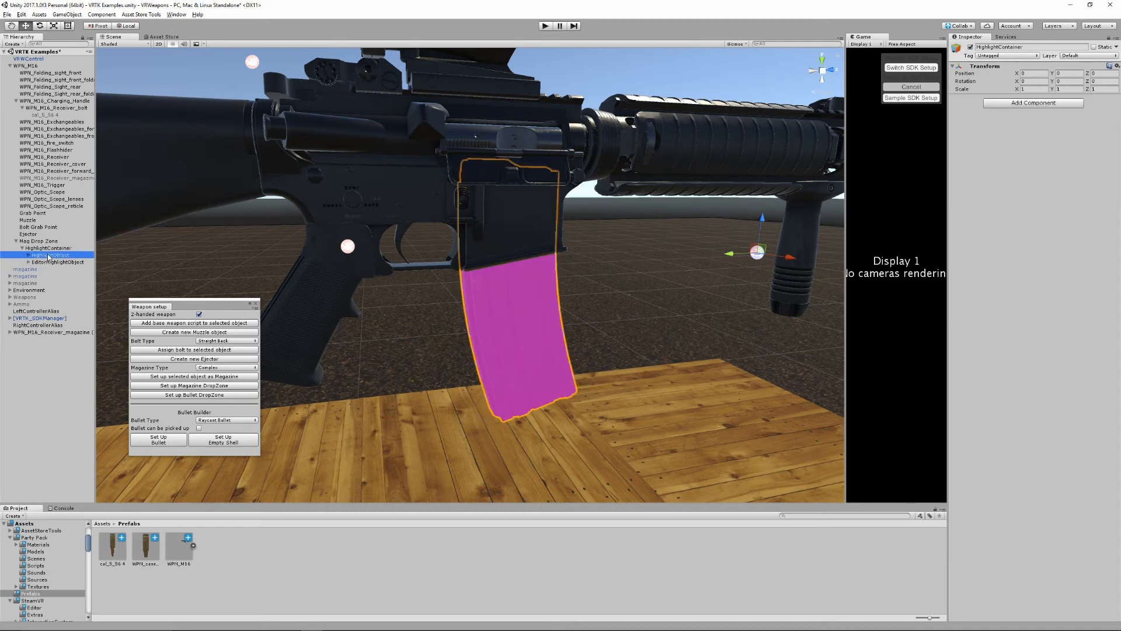
pyautogui.click(50, 248)
pyautogui.click(24, 241)
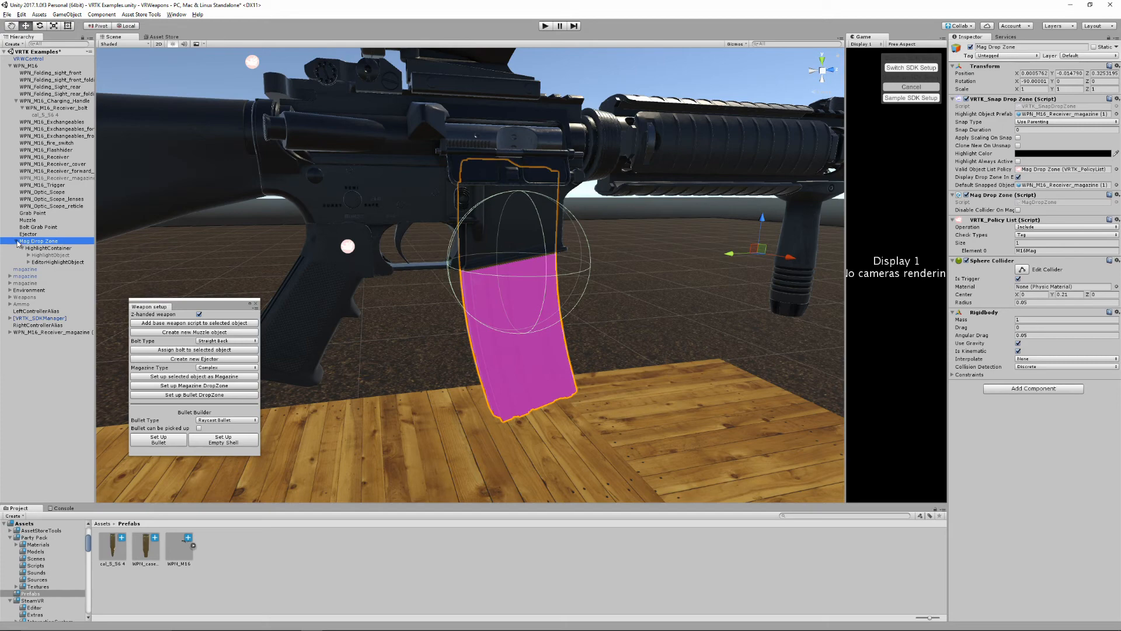
pyautogui.click(16, 242)
# - Check the Mag Drop Zone's default snapped magazine, then test the M16 in play mode and stop the run
pyautogui.moveTo(644, 332); pyautogui.dragTo(620, 316, button='middle')
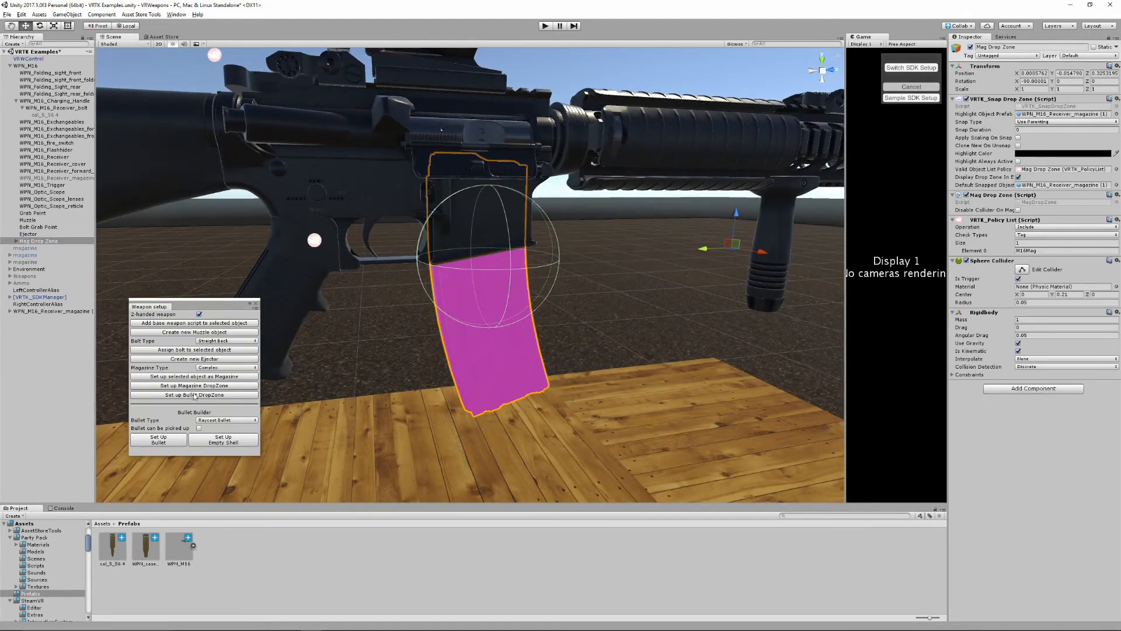
pyautogui.keyDown('alt'); pyautogui.moveTo(575, 368); pyautogui.dragTo(469, 202); pyautogui.keyUp('alt')
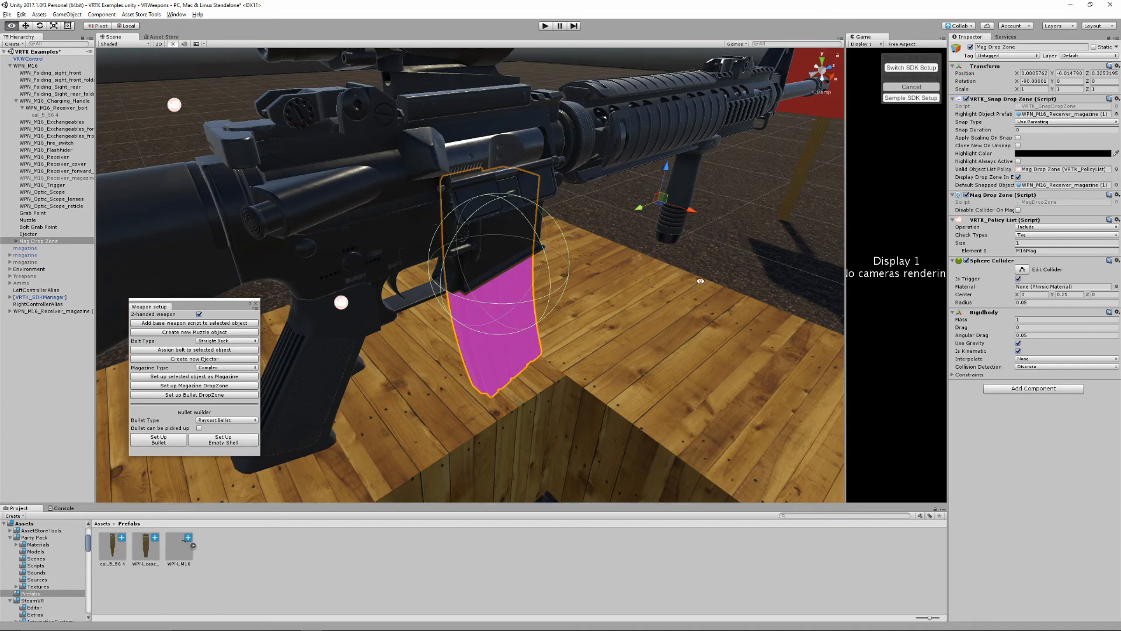
pyautogui.keyDown('alt'); pyautogui.moveTo(702, 282); pyautogui.dragTo(526, 234); pyautogui.keyUp('alt')
pyautogui.scroll(-8, 514, 251)
pyautogui.moveTo(493, 296)
pyautogui.mouseDown(button='middle')
pyautogui.moveTo(576, 310)
pyautogui.moveTo(506, 294)
pyautogui.mouseUp(button='middle')
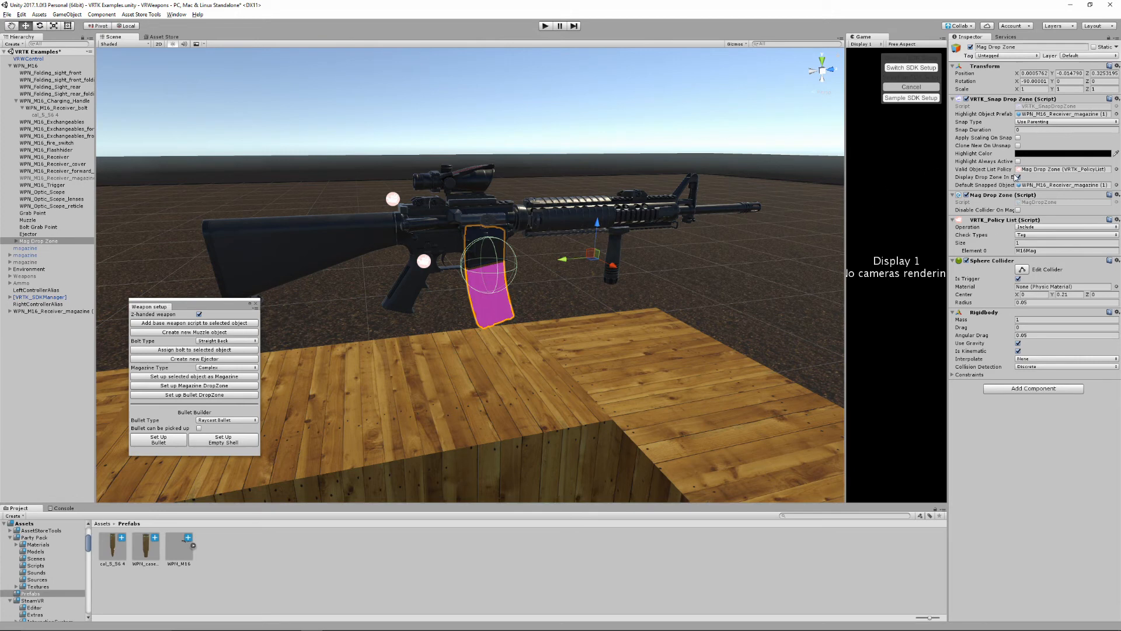
pyautogui.moveTo(972, 190)
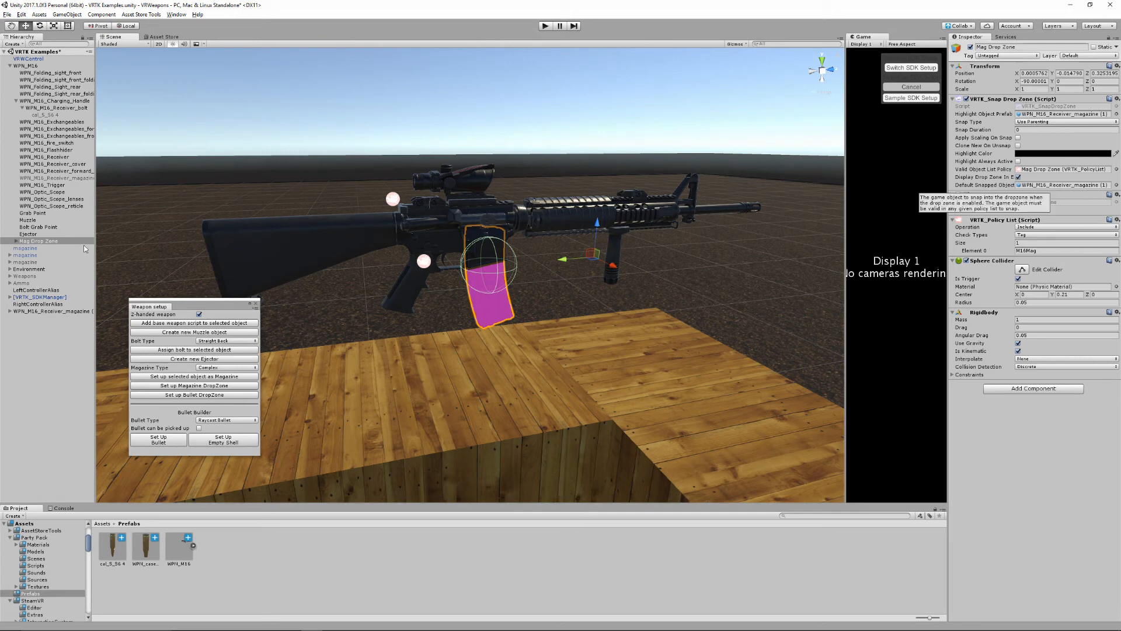
pyautogui.click(51, 312)
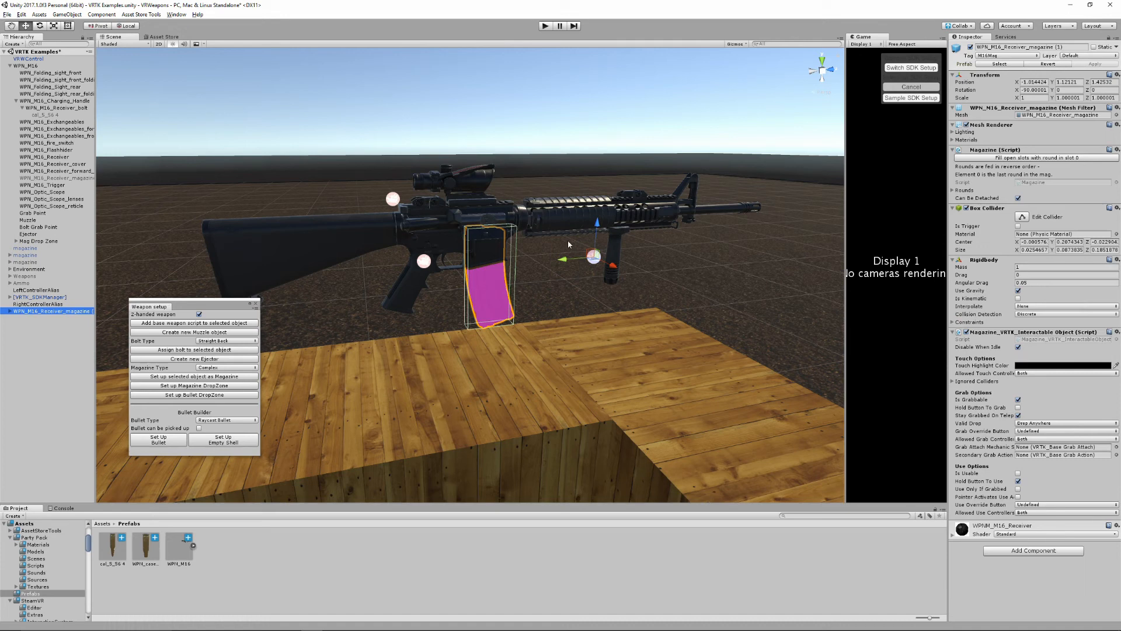
pyautogui.click(546, 26)
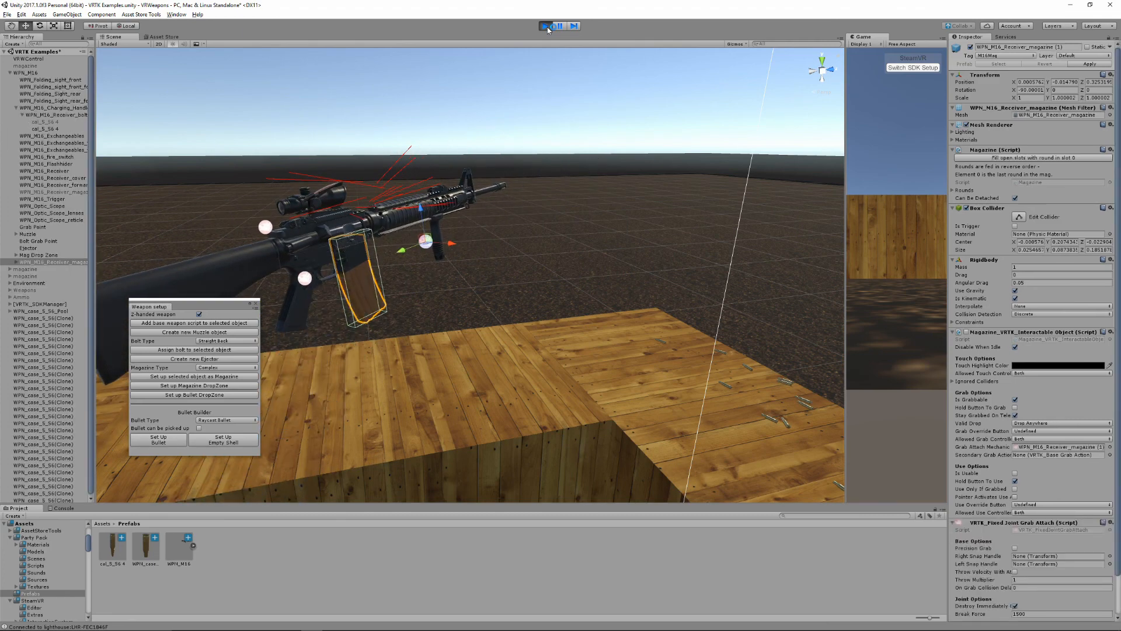
pyautogui.click(546, 26)
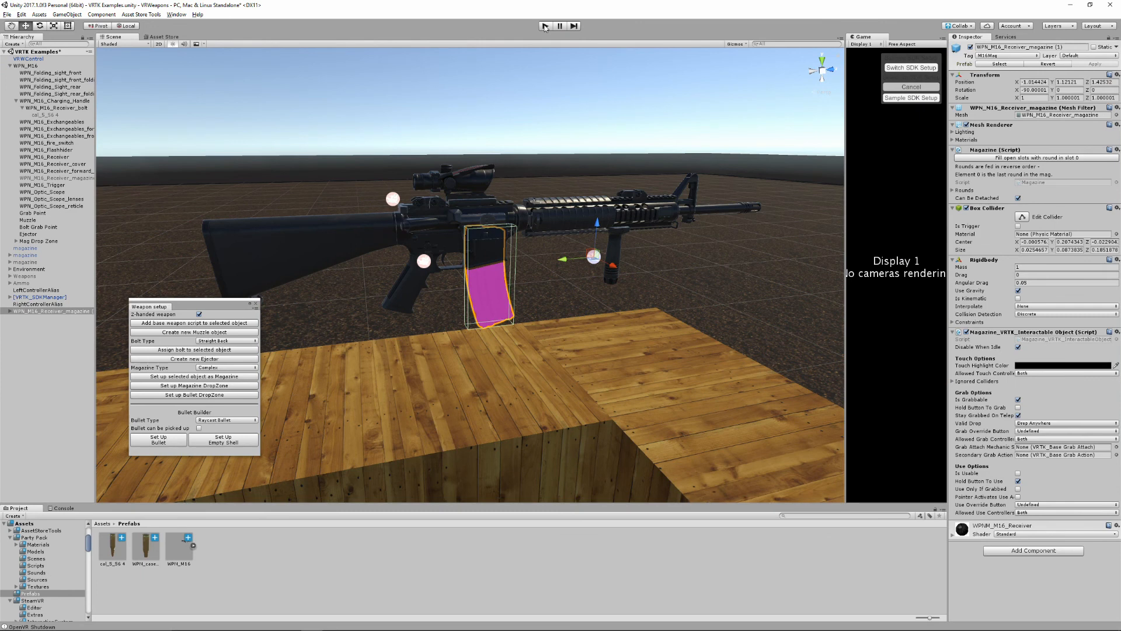
# - Add the VRTK_InteractControllerAppearance component to WPN_M16
pyautogui.click(52, 60)
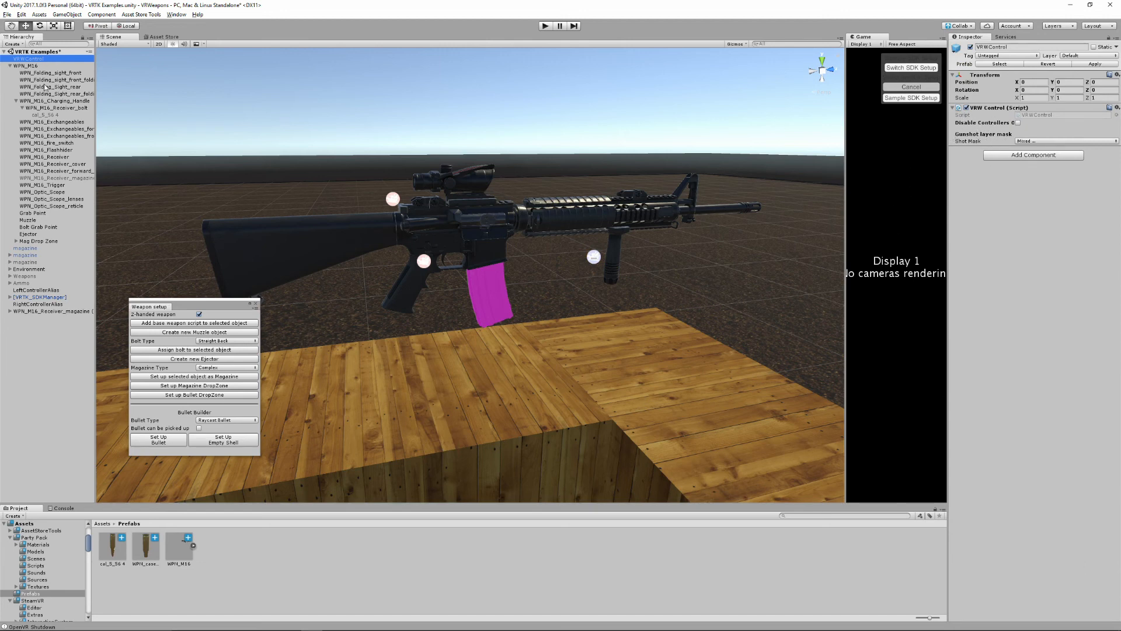
pyautogui.click(37, 67)
pyautogui.scroll(-15, 993, 350)
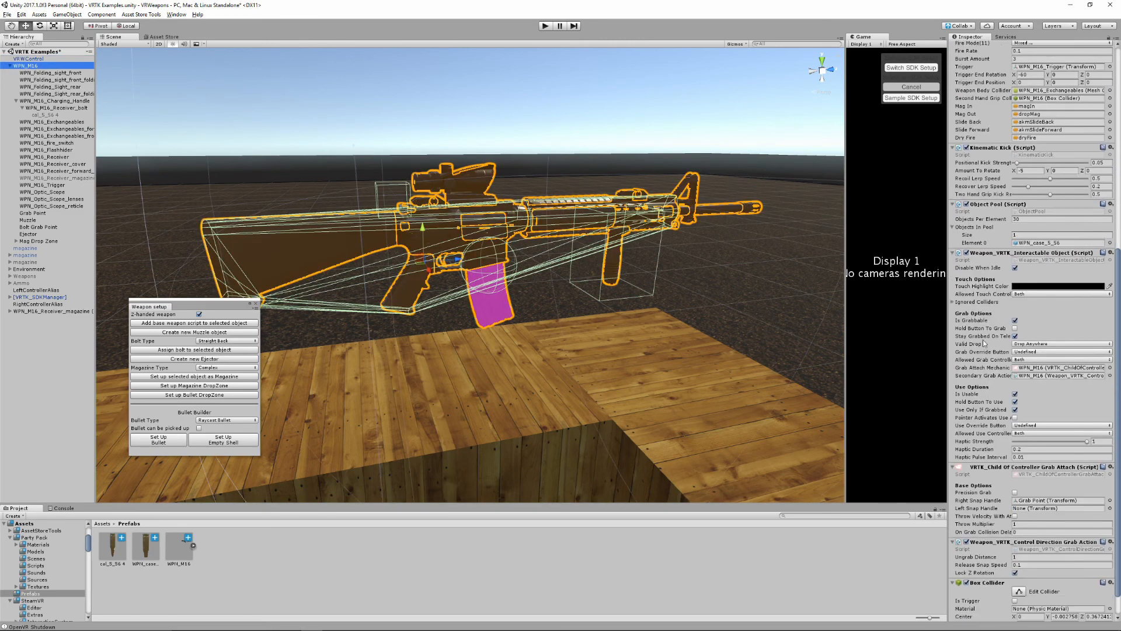
pyautogui.click(1030, 609)
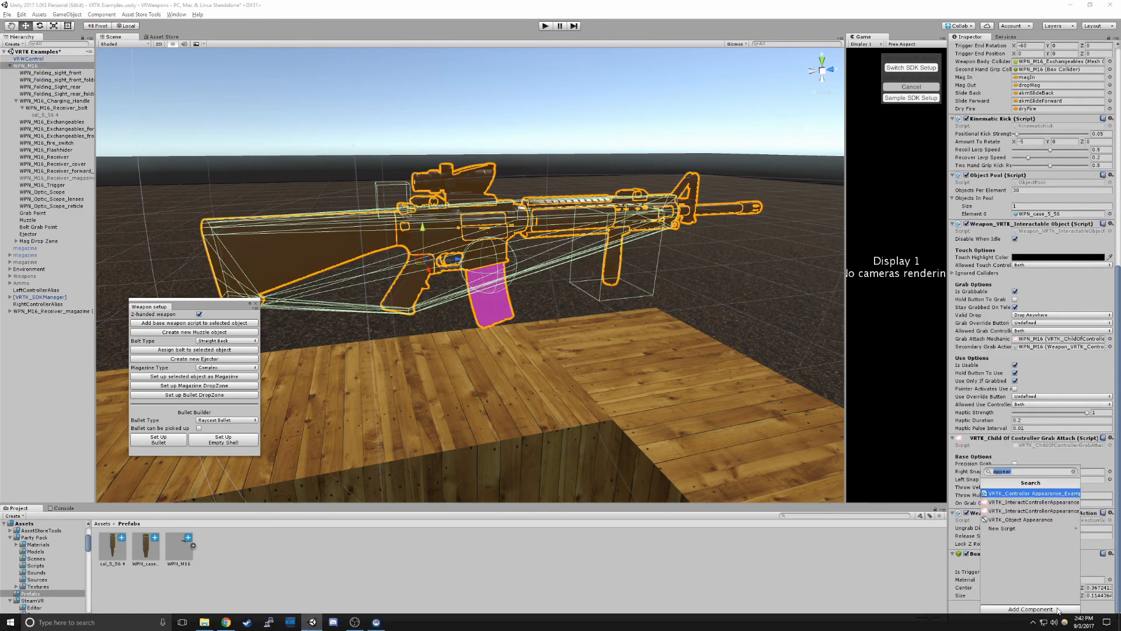
pyautogui.click(1037, 503)
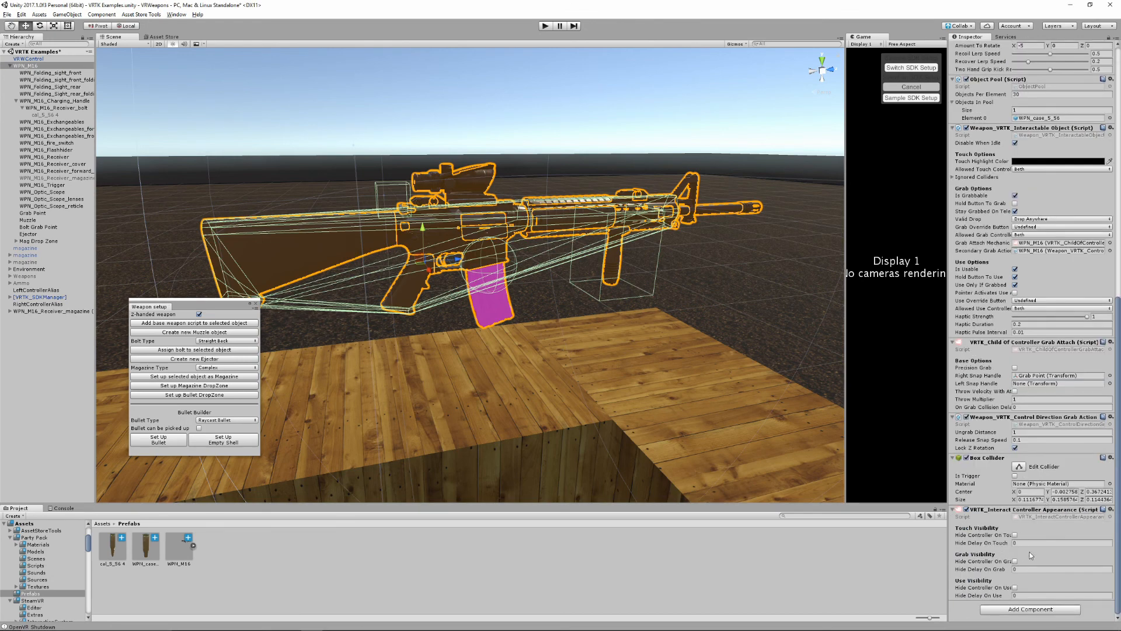
# - Set VRWControl's gunshot Shot Mask to include every layer except Ignore Raycast
pyautogui.click(35, 59)
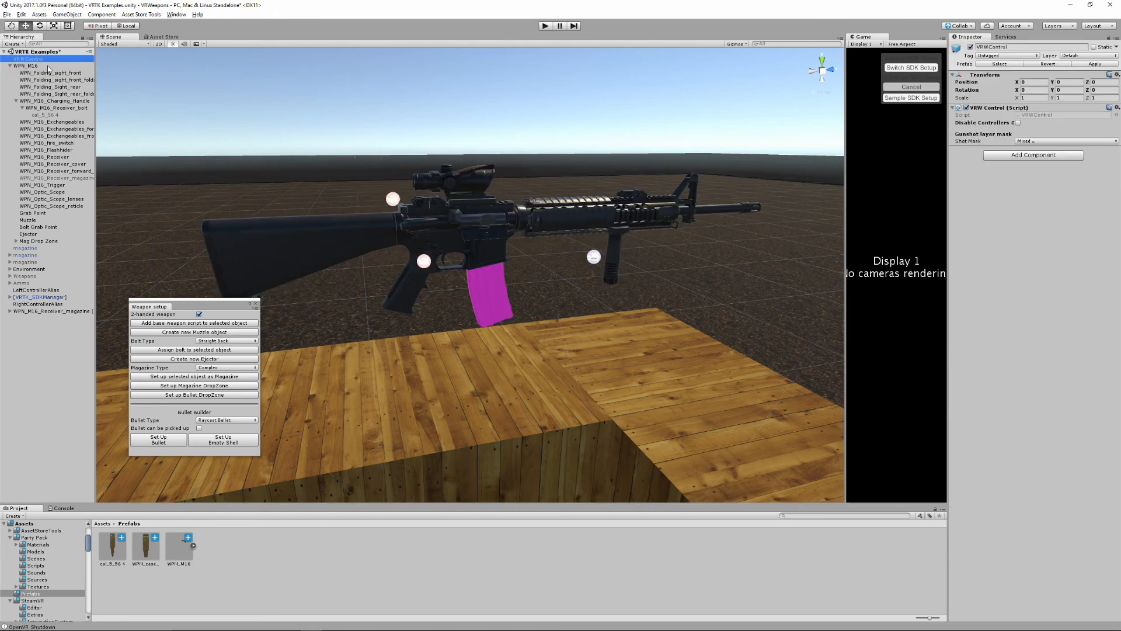
pyautogui.click(1066, 141)
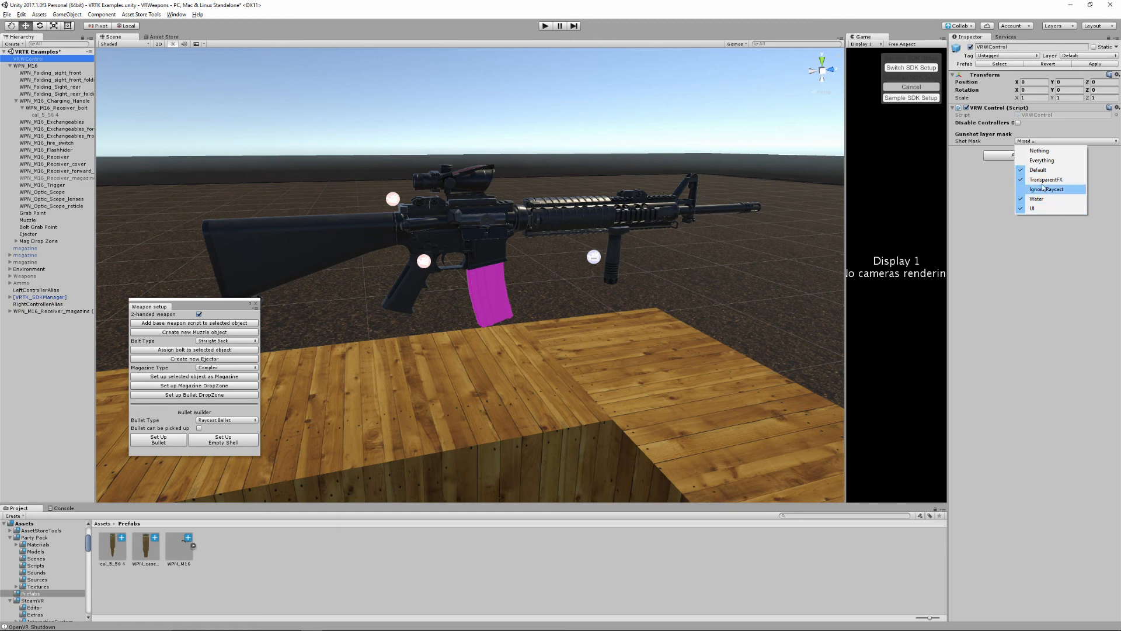
pyautogui.click(1042, 153)
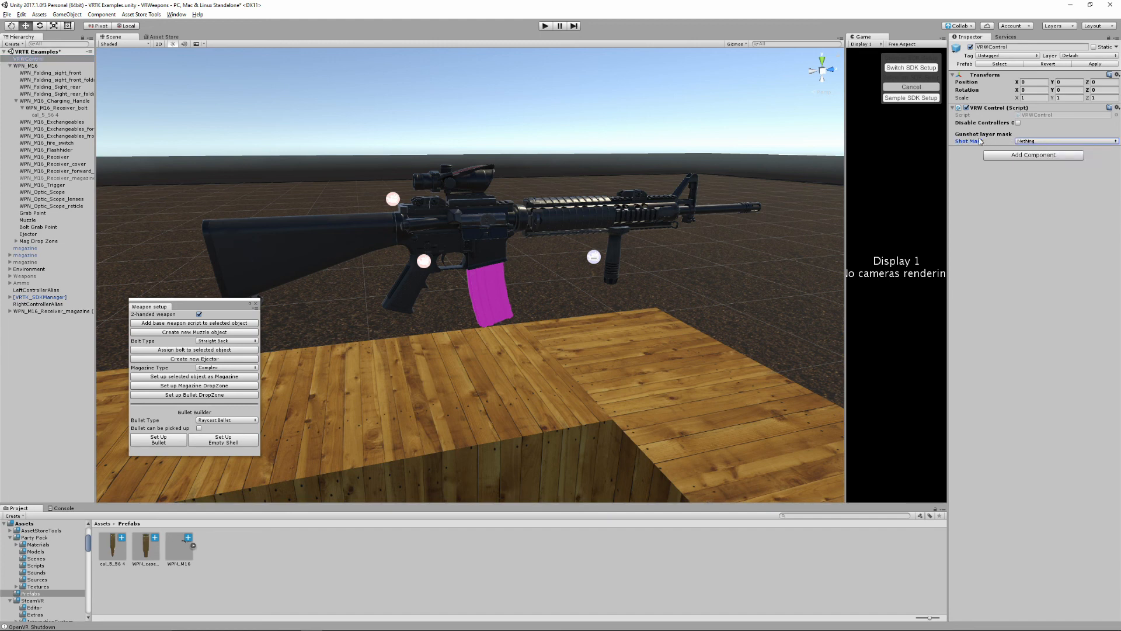
pyautogui.click(1058, 141)
pyautogui.click(1029, 161)
pyautogui.click(1045, 140)
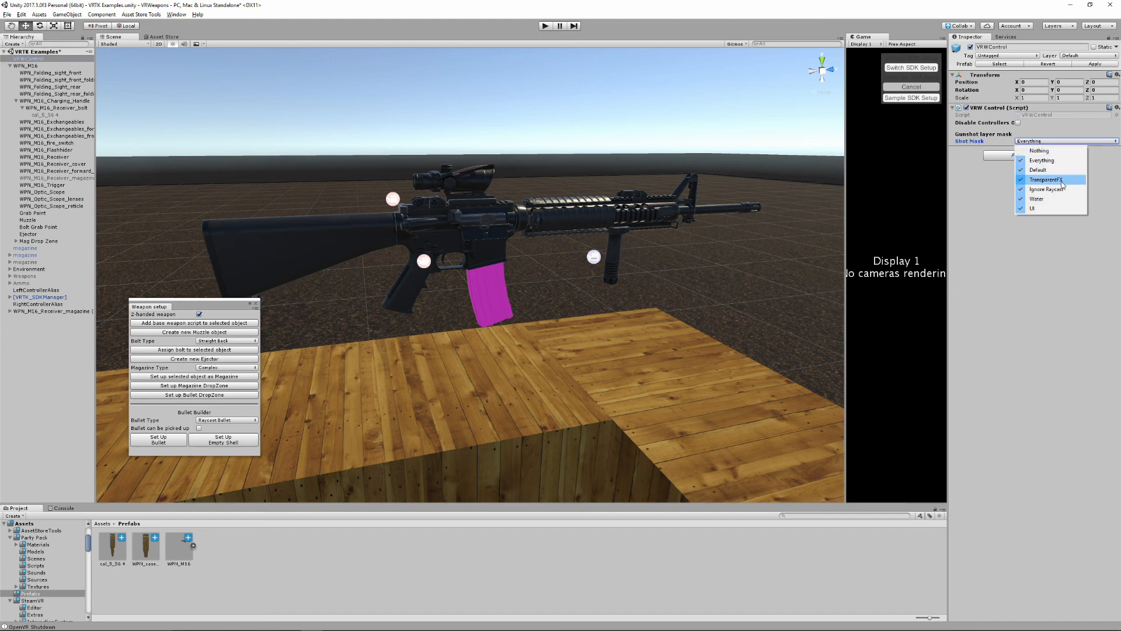
pyautogui.click(1052, 190)
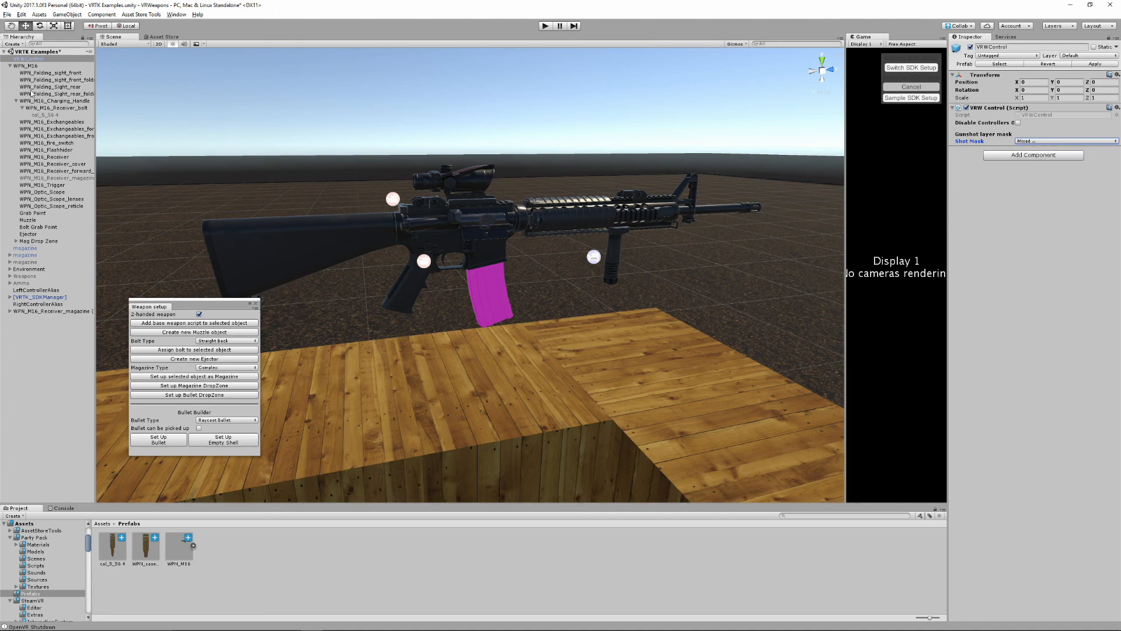
# - Review the touchpad and button actions assigned on LeftControllerAlias and RightControllerAlias
pyautogui.click(36, 290)
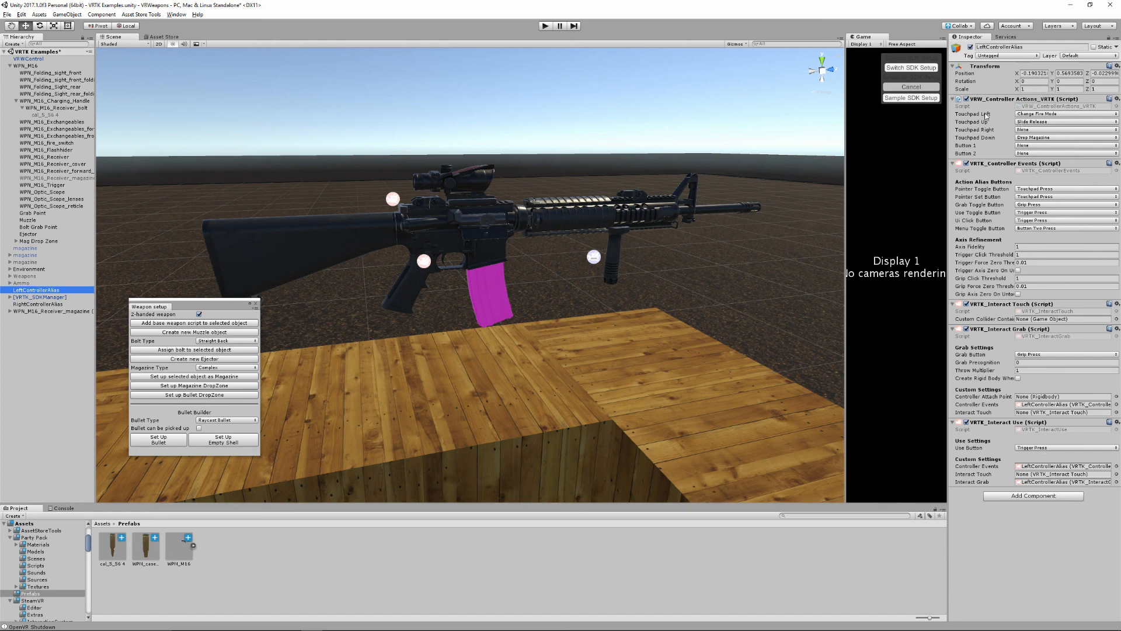
pyautogui.click(1051, 114)
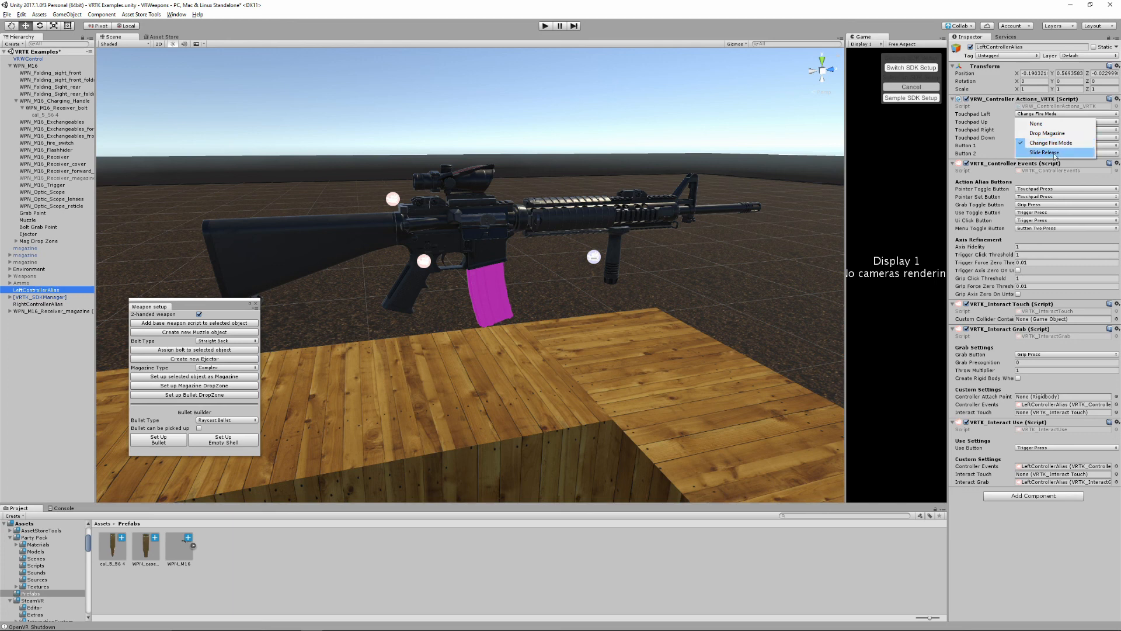
pyautogui.click(1056, 154)
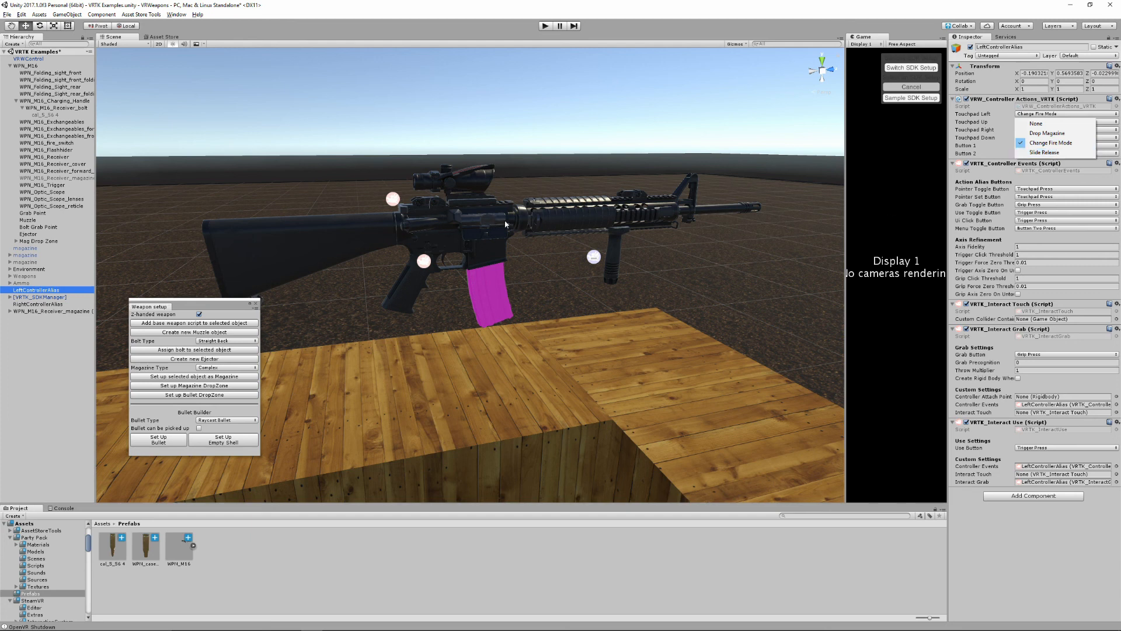
pyautogui.click(972, 124)
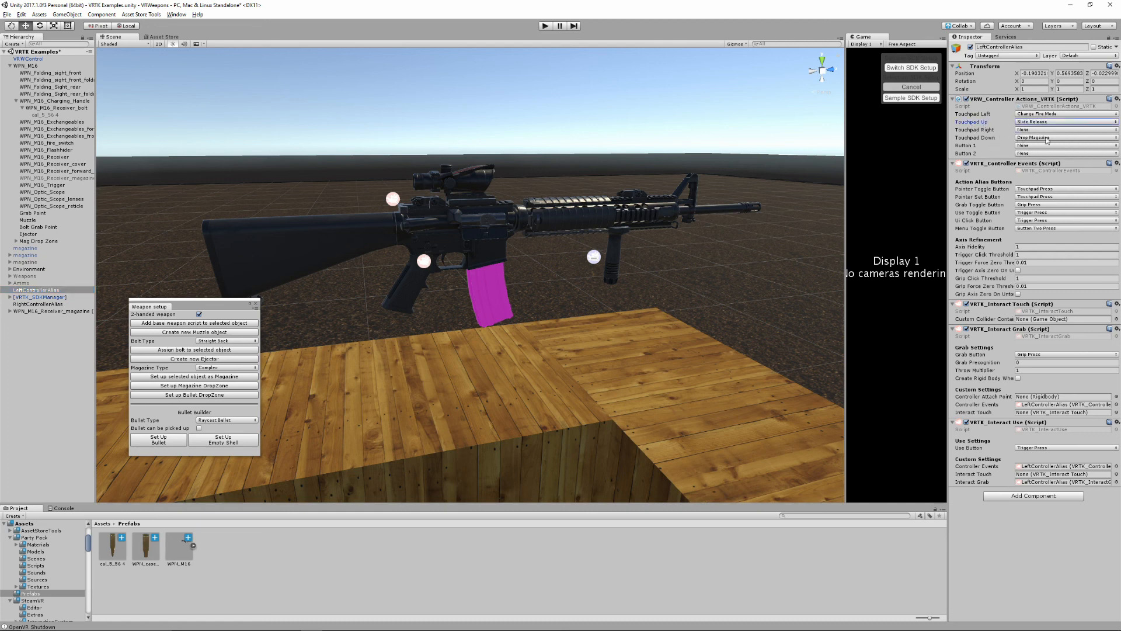
pyautogui.click(34, 303)
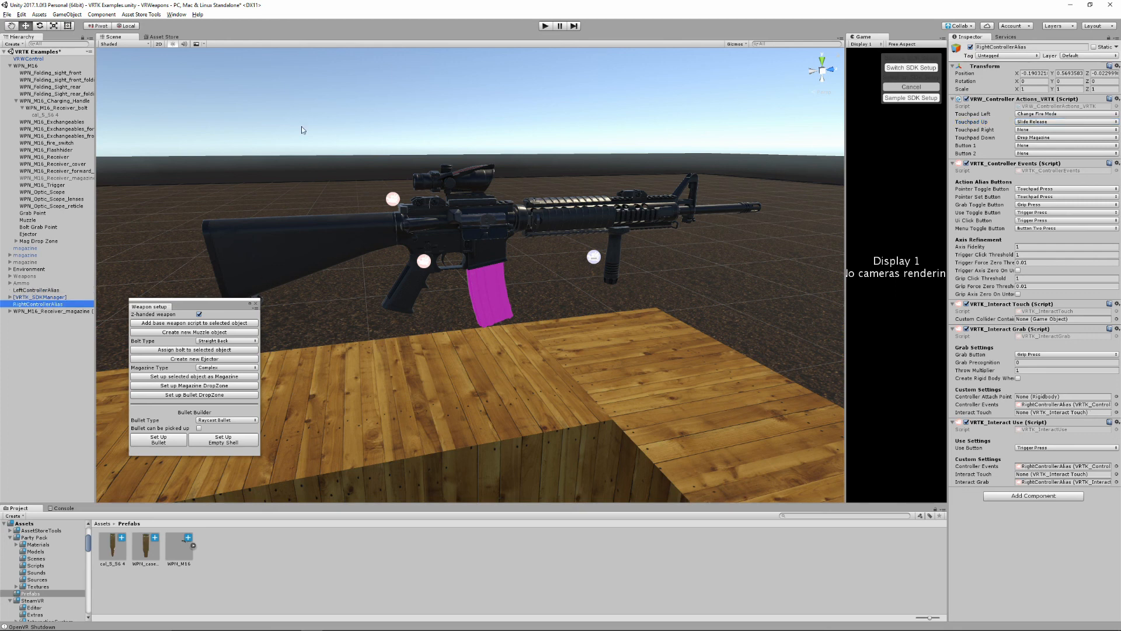